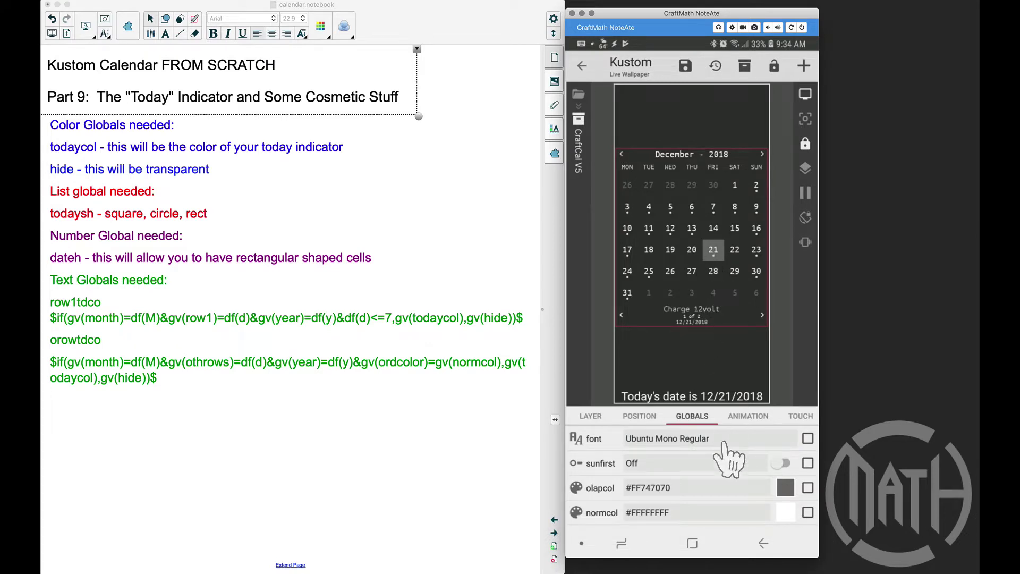
- Set the todaysh global of CraftCal V5 to circle and then to rect
scroll(702, 519, down, 5)
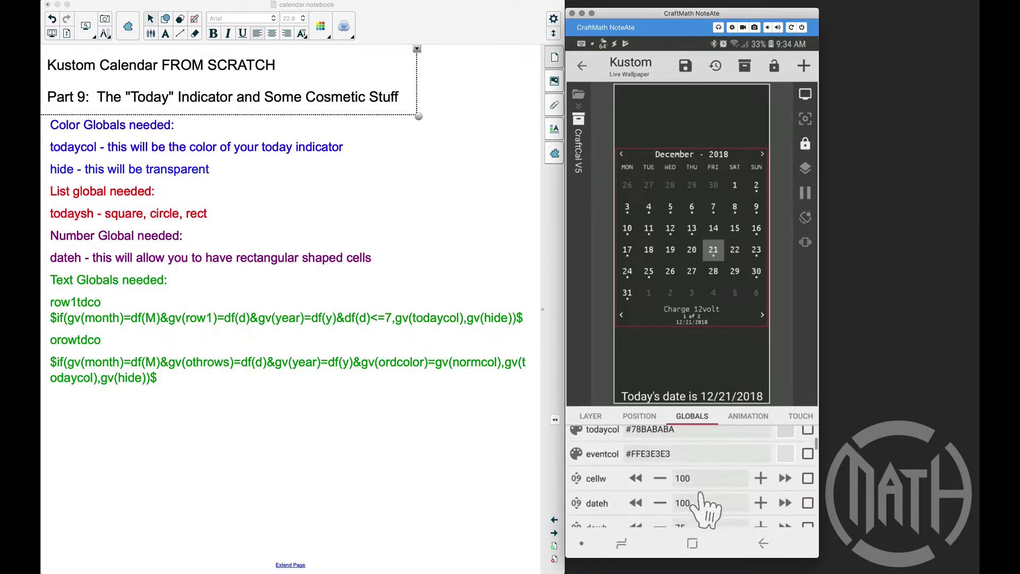
scroll(701, 495, down, 5)
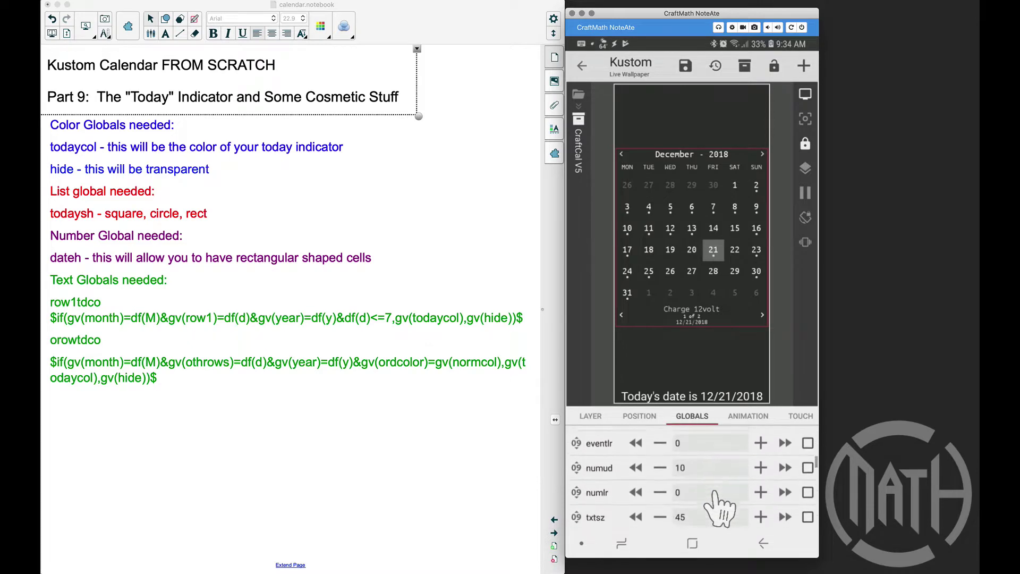
scroll(715, 493, down, 1)
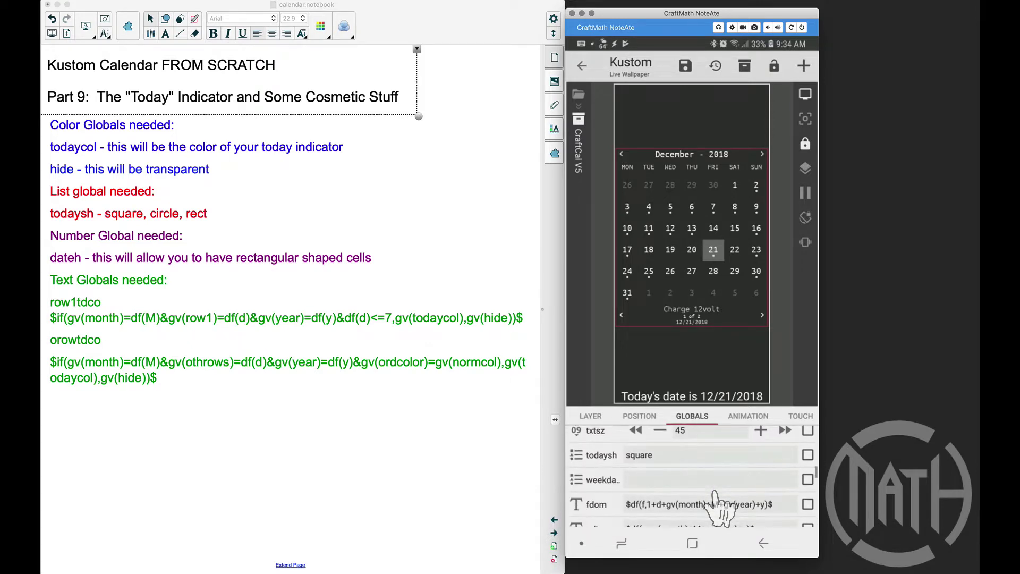
click(644, 458)
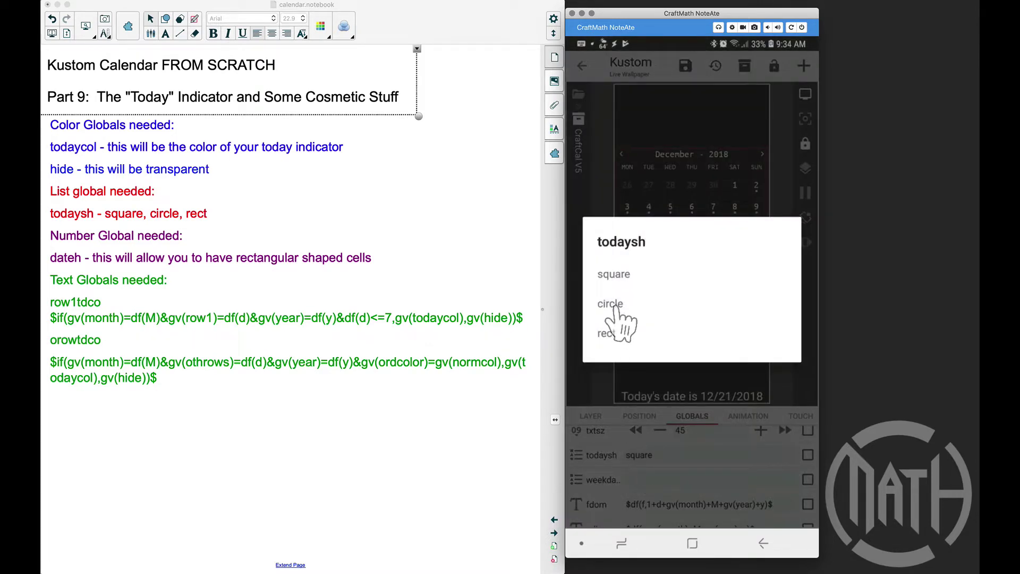
click(690, 307)
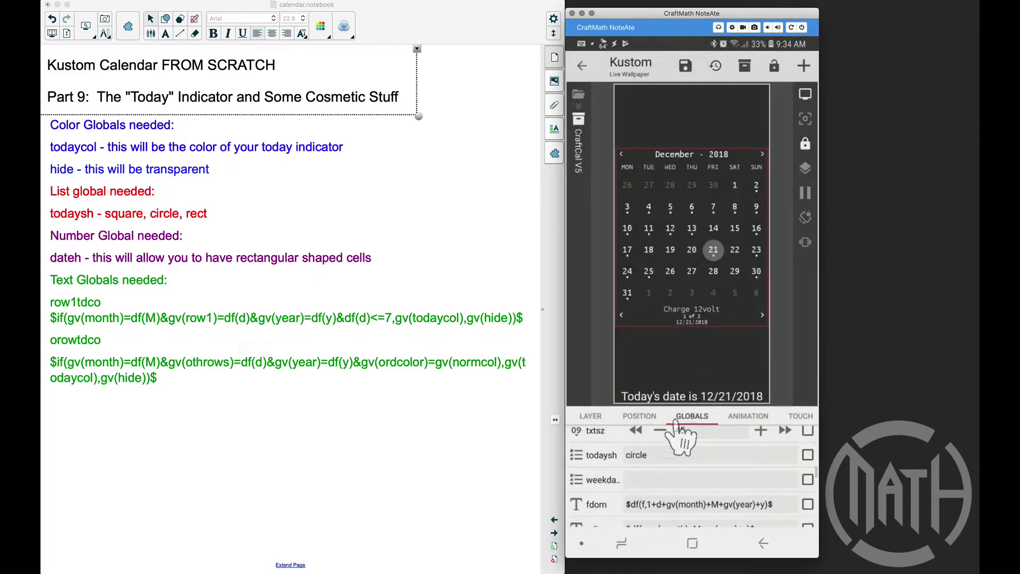
click(642, 456)
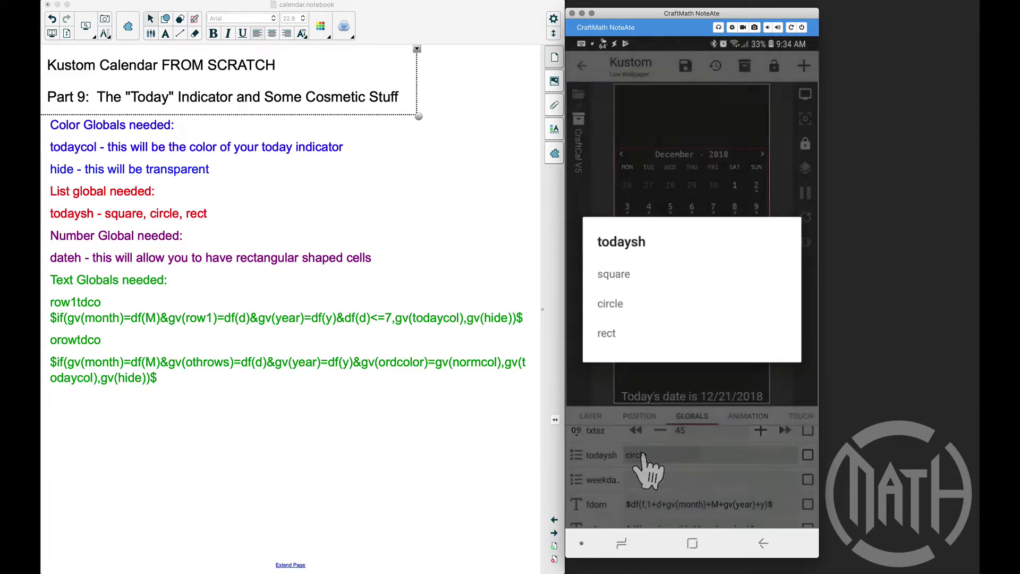
click(607, 333)
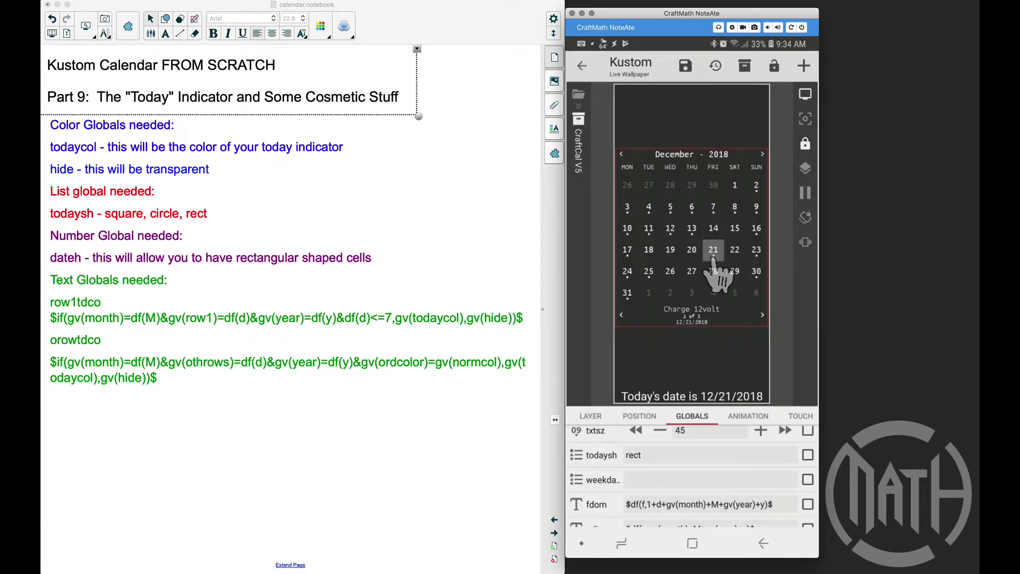
- Raise the cellw global to 110, then return it to 100
scroll(685, 505, up, 3)
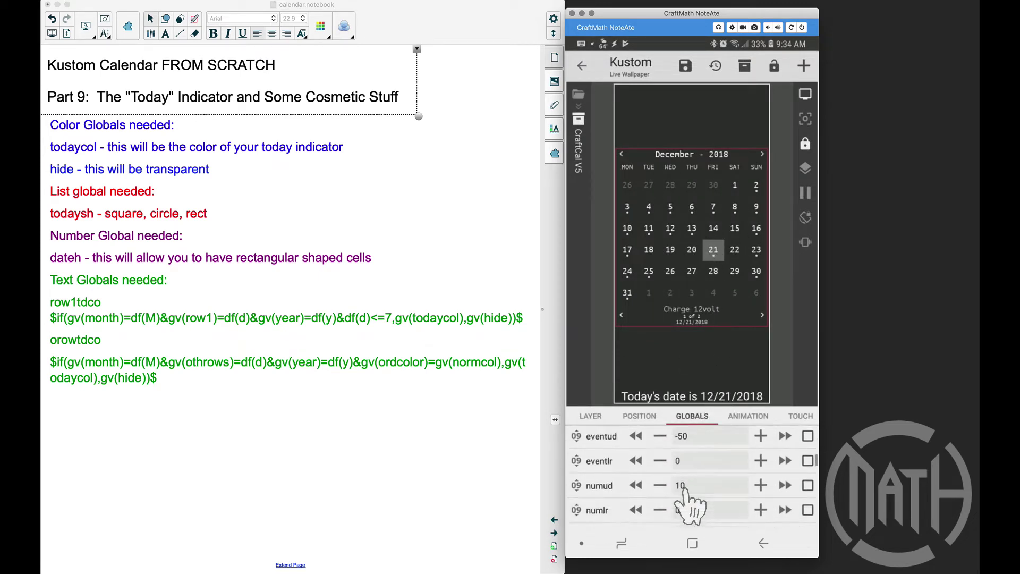
scroll(686, 492, up, 5)
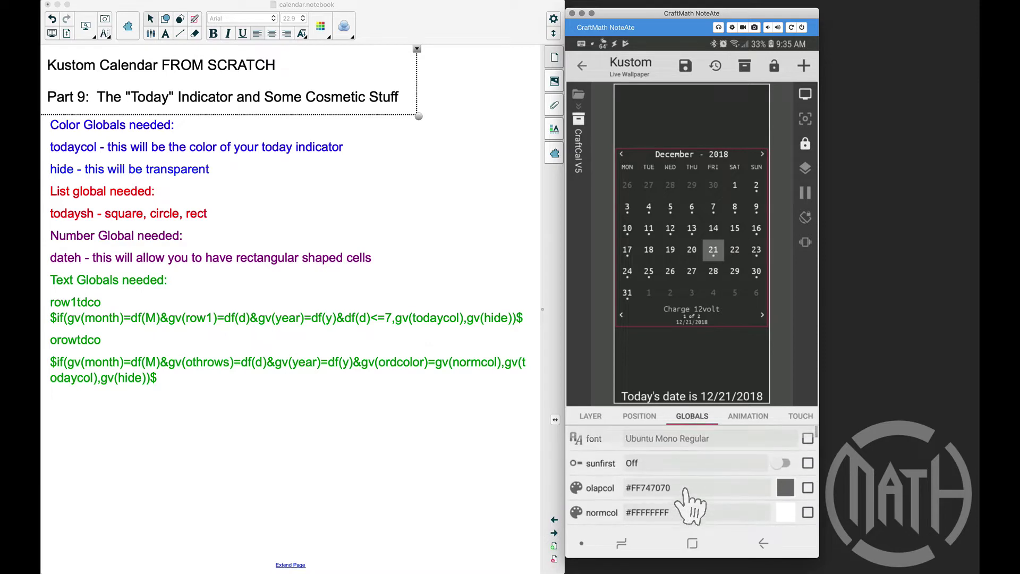
scroll(691, 505, down, 5)
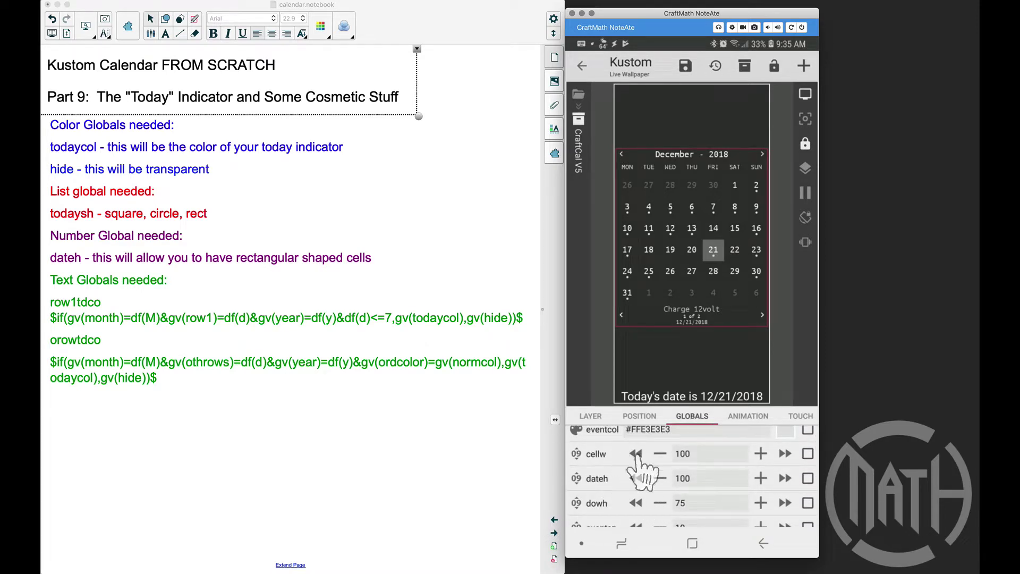
click(785, 453)
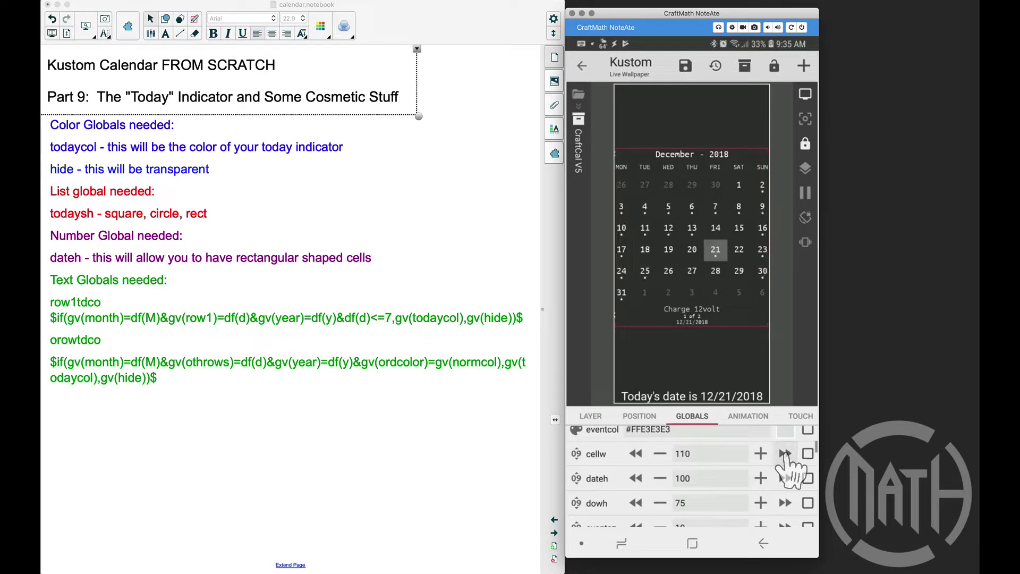
click(635, 454)
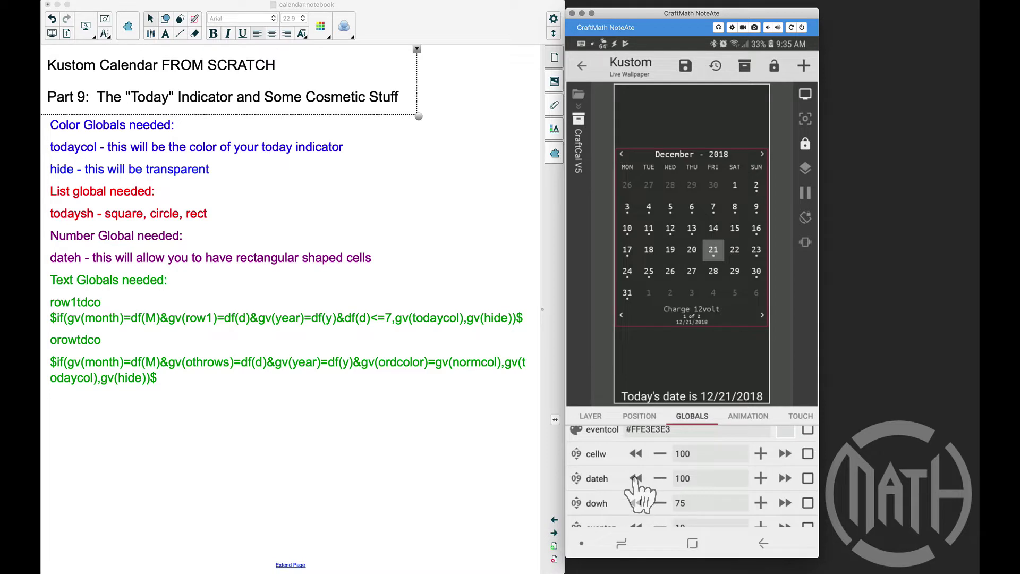
- Reduce the dateh global to 80 and set the todaysh global to circle
click(636, 478)
click(636, 478)
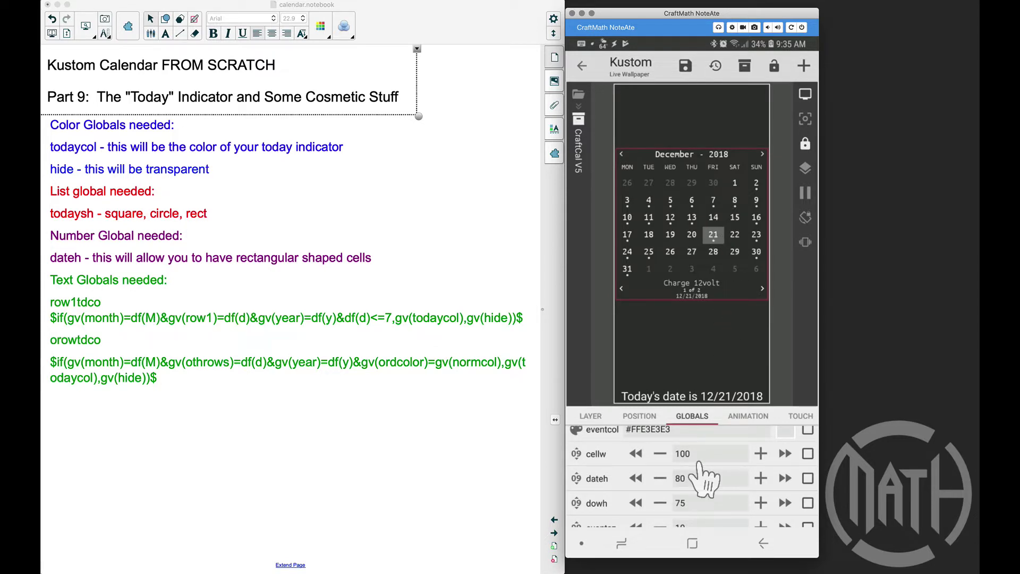
scroll(702, 478, down, 8)
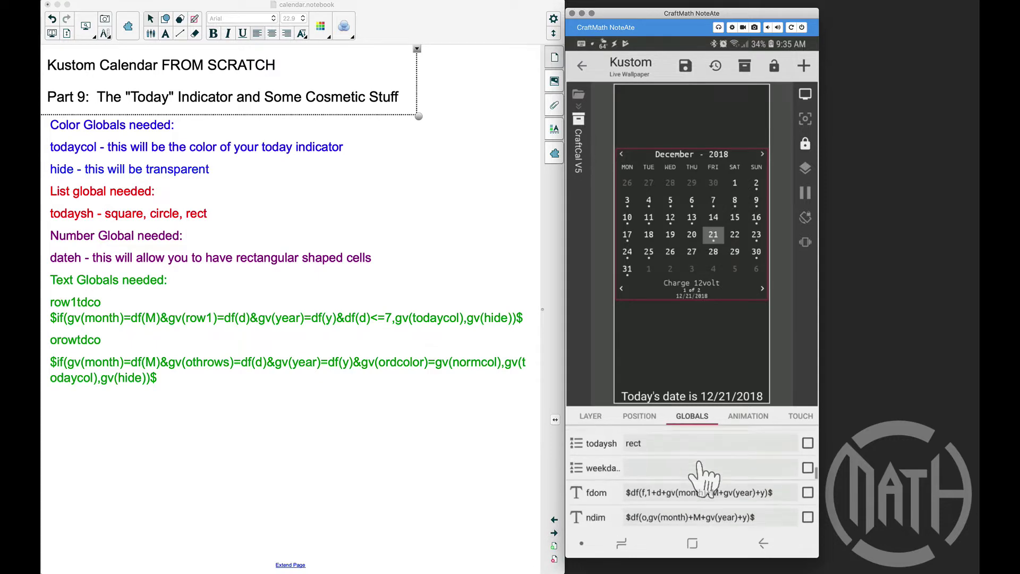
scroll(699, 462, down, 1)
click(667, 433)
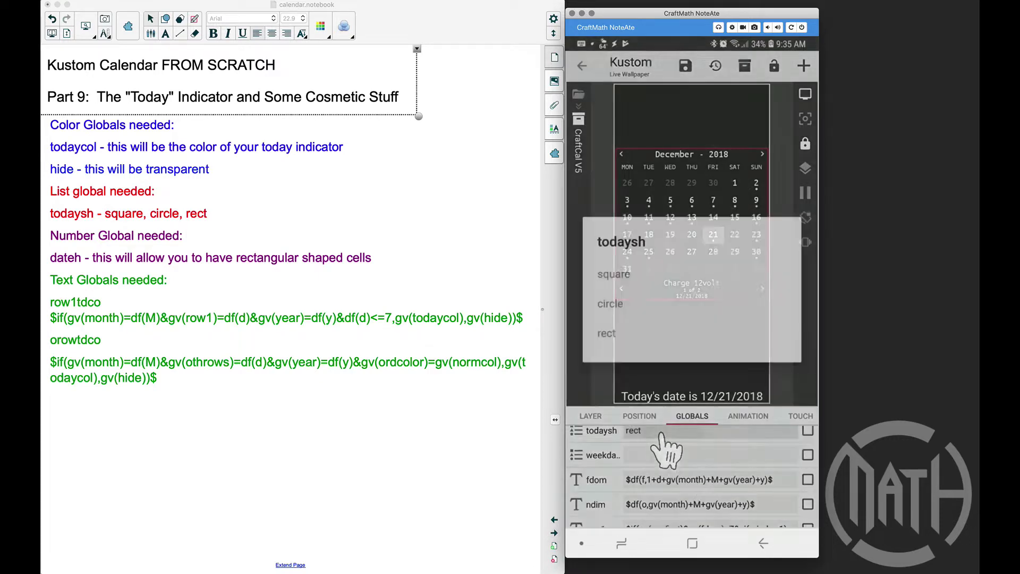
click(611, 305)
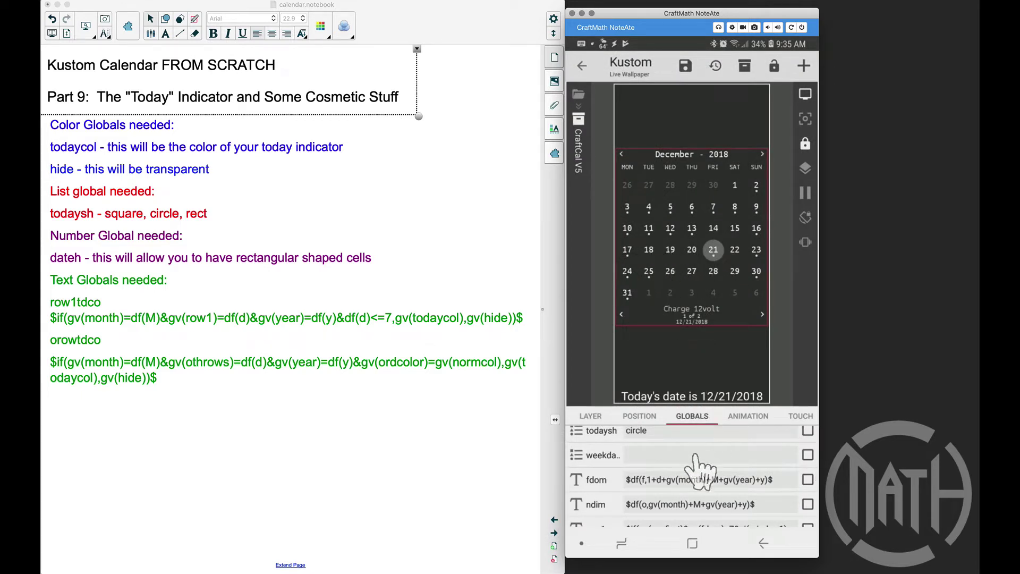
- Set the todaysh global of CraftCal V5 to square
click(673, 431)
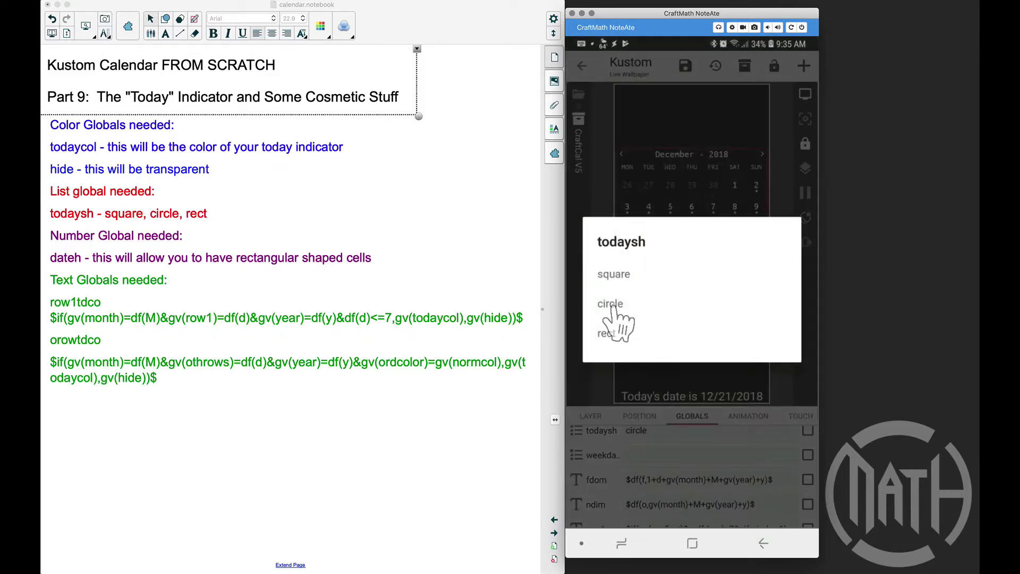
click(613, 276)
scroll(683, 494, down, 5)
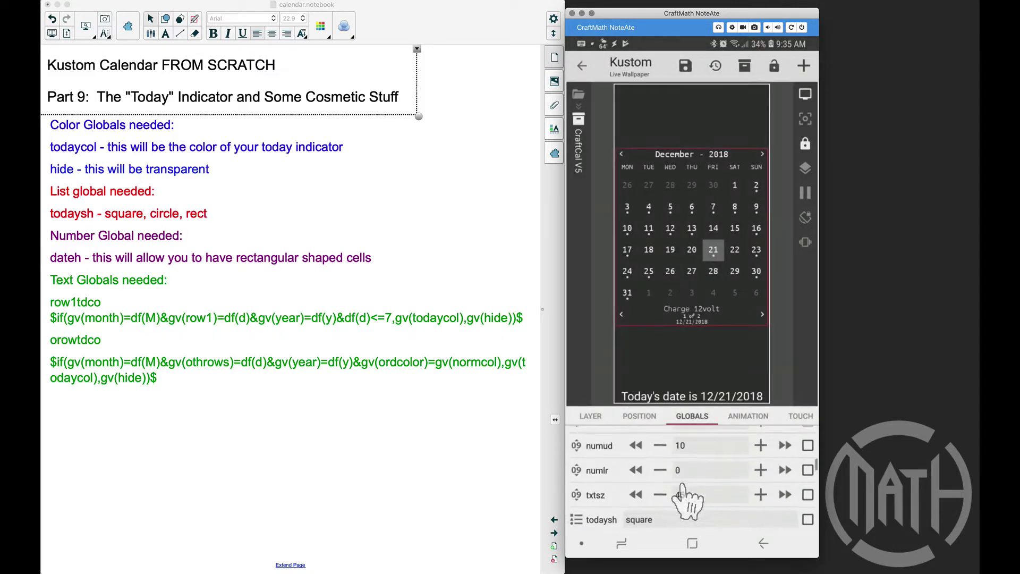
- Try the cellw global at 110 and at 90, then restore it to 100
scroll(681, 485, up, 4)
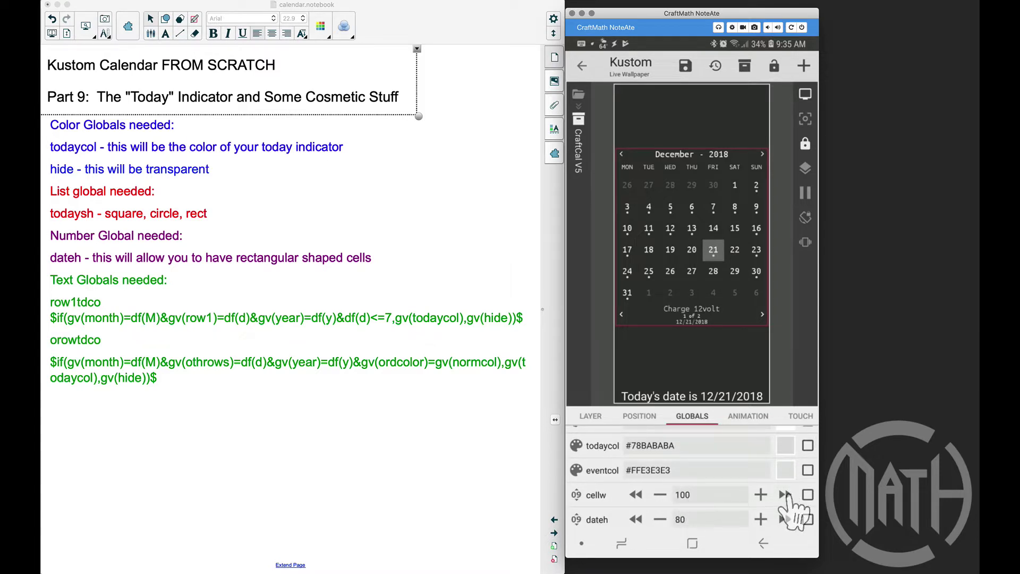
click(786, 495)
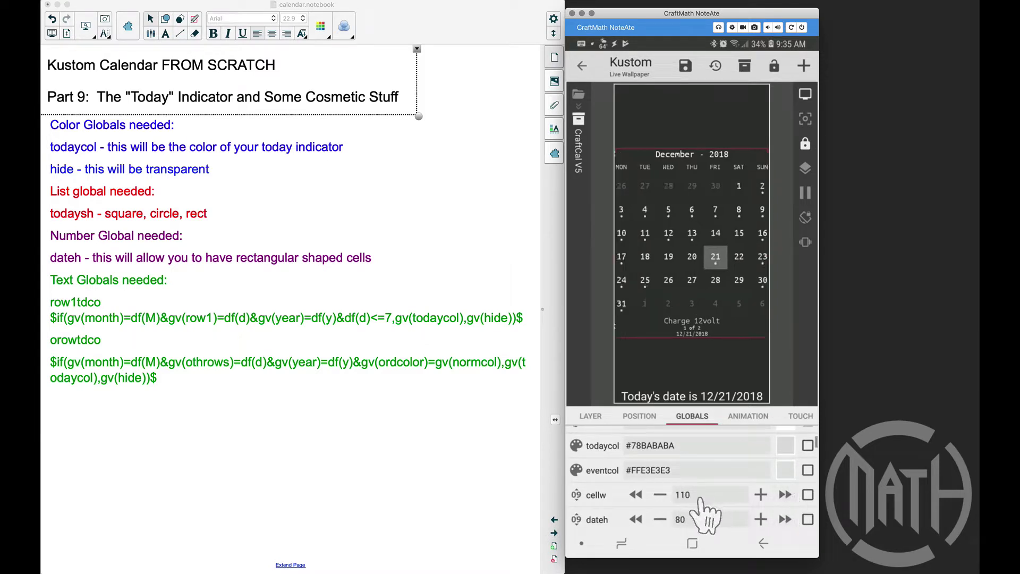
click(636, 495)
click(636, 495)
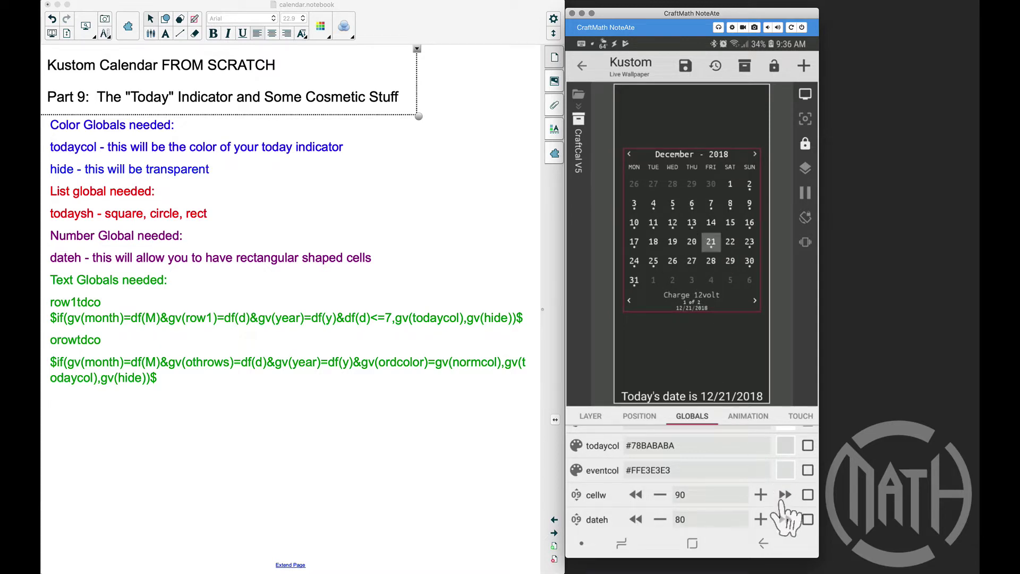
click(786, 494)
- Set the today indicator's shape global, todaysh, to circle
scroll(702, 518, down, 5)
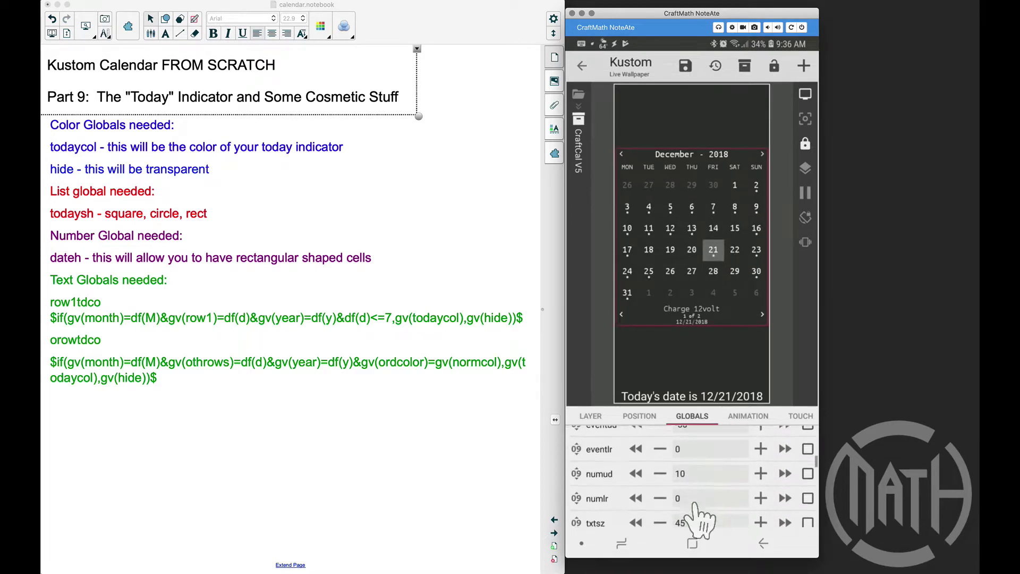
scroll(700, 519, down, 2)
click(665, 439)
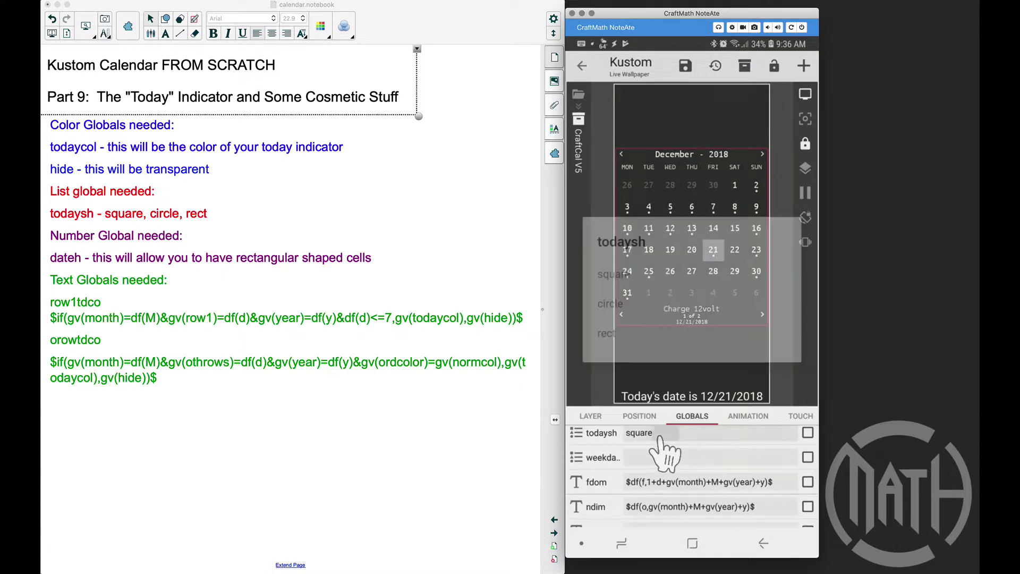
click(614, 308)
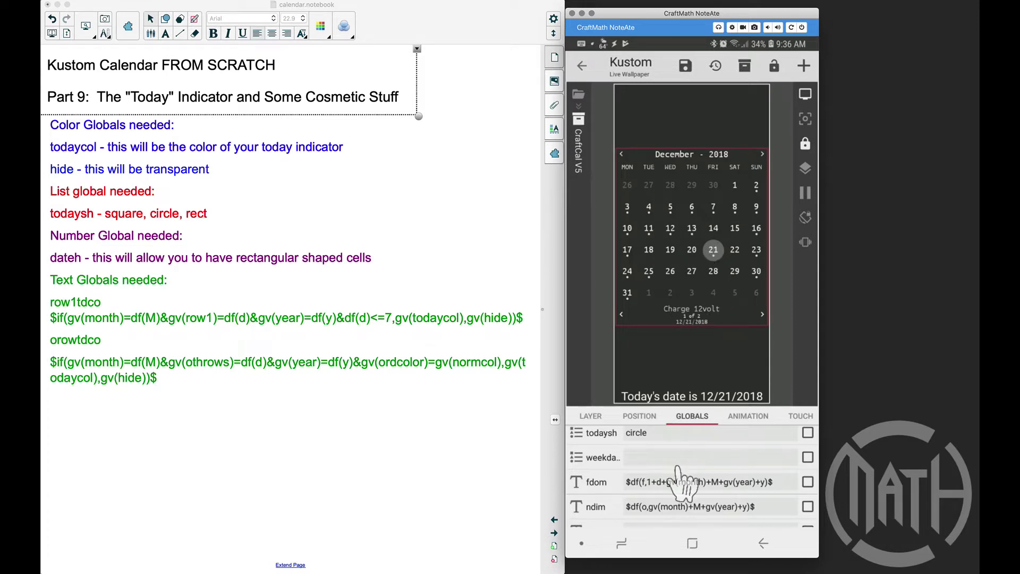
scroll(683, 483, down, 5)
scroll(683, 483, down, 5)
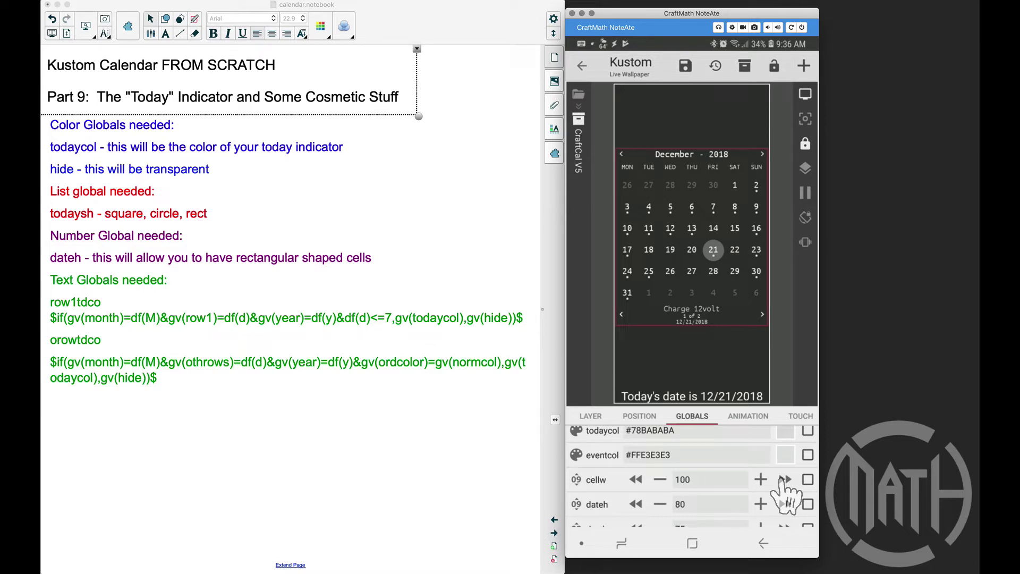
- Leave CraftCal V5 and open the globals of the Calendar From Scratch Pt 9 component
right_click(588, 468)
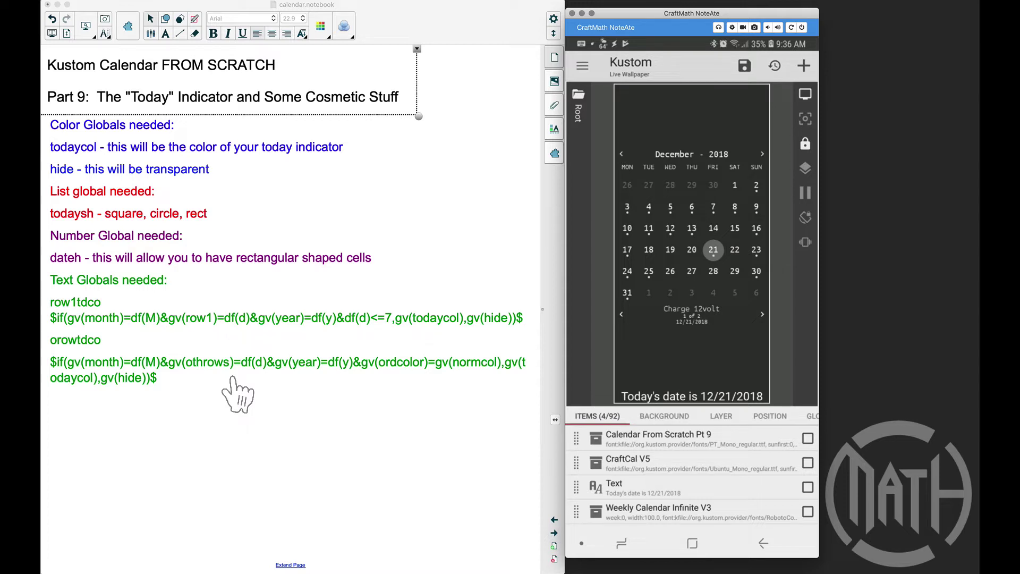
click(662, 449)
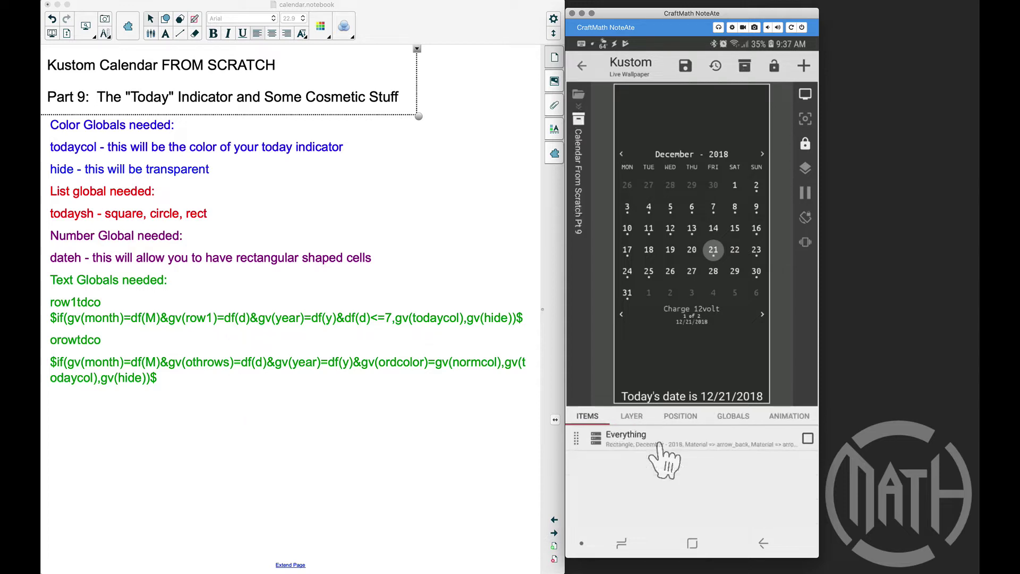
click(732, 416)
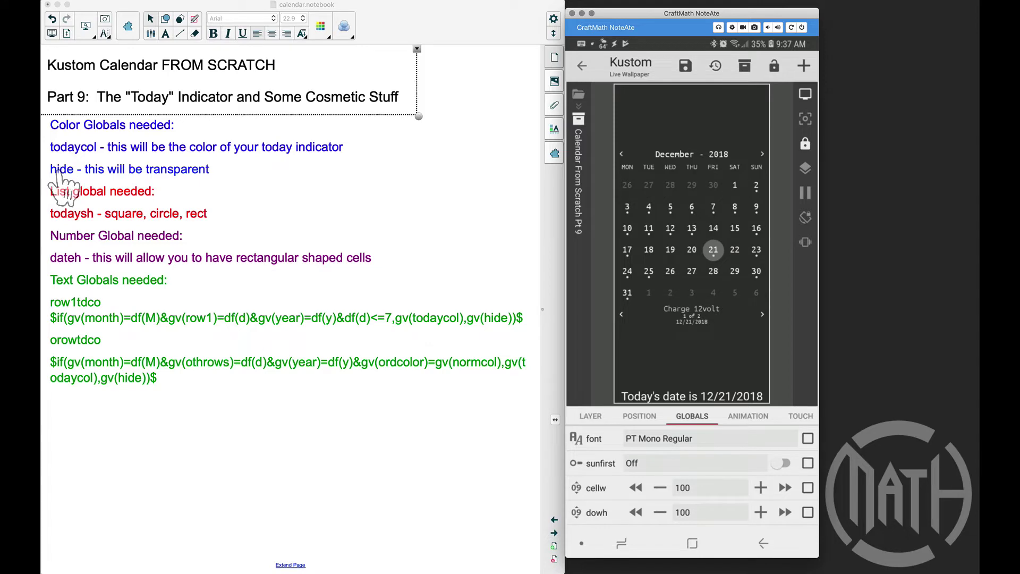
- Add two Color globals named todaycol and hide to Calendar From Scratch Pt 9
click(804, 65)
text(todaycol)
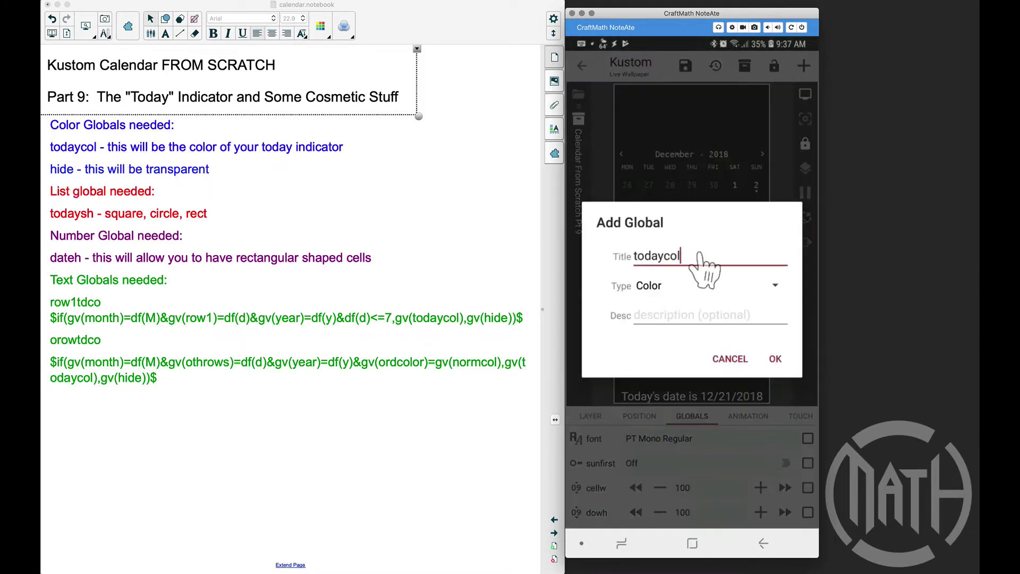
click(775, 359)
click(804, 66)
text(hide)
click(775, 359)
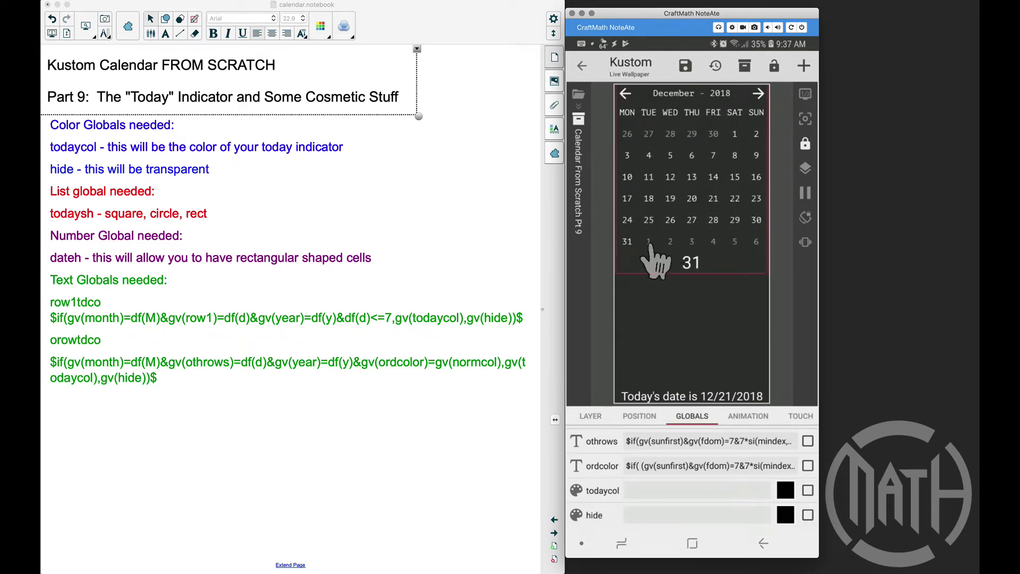
- Set the todaycol global to bright green, #FF0AFF00
click(785, 495)
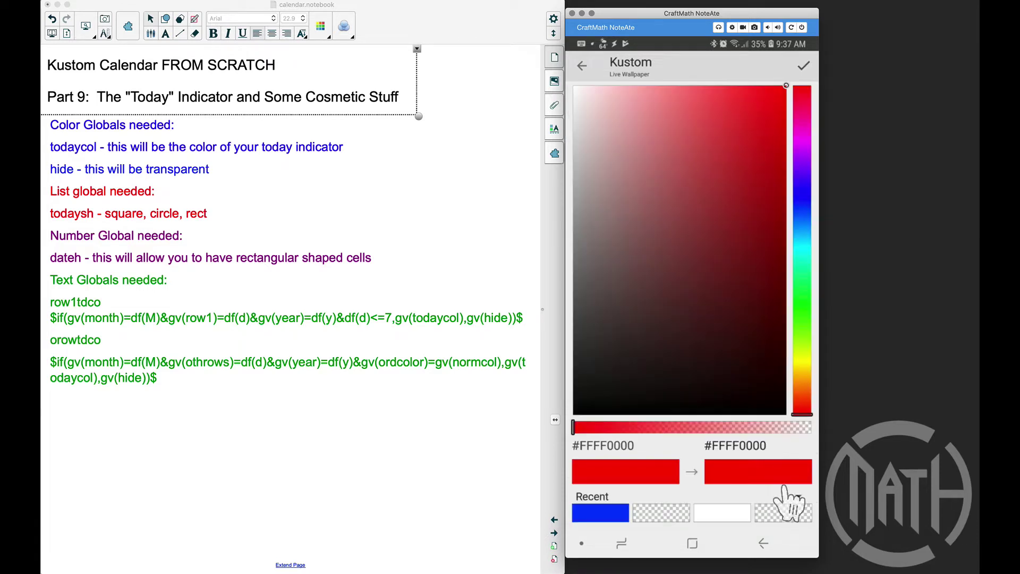
click(801, 310)
click(792, 470)
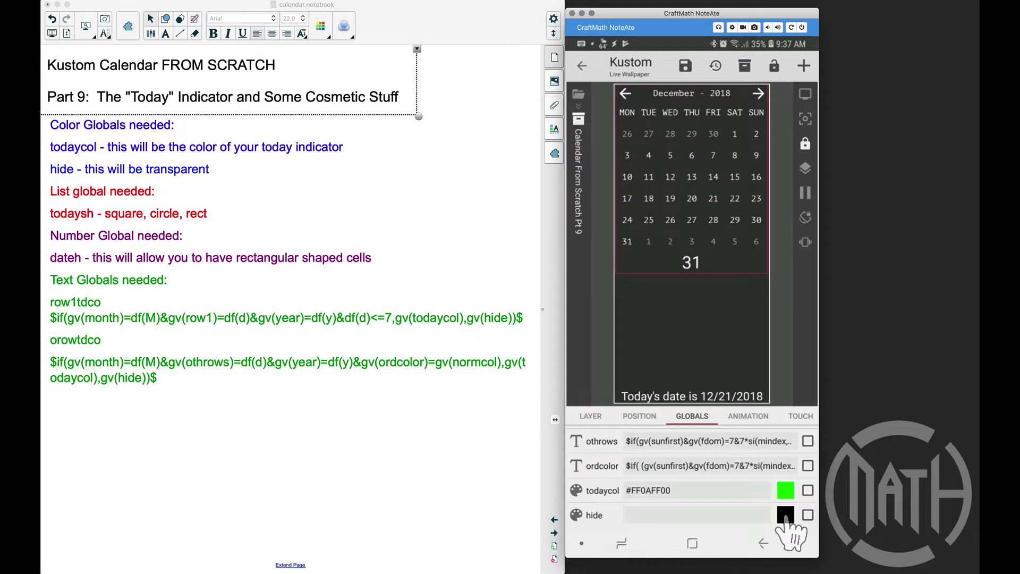
- Make the hide global fully transparent with the color #00FF0000
click(786, 514)
drag(766, 429, 829, 428)
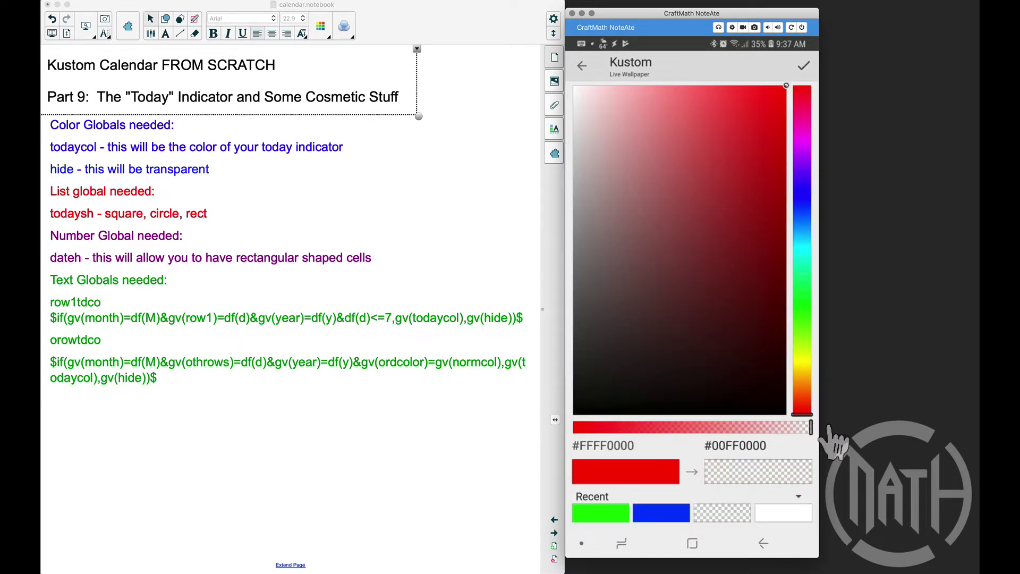
click(746, 476)
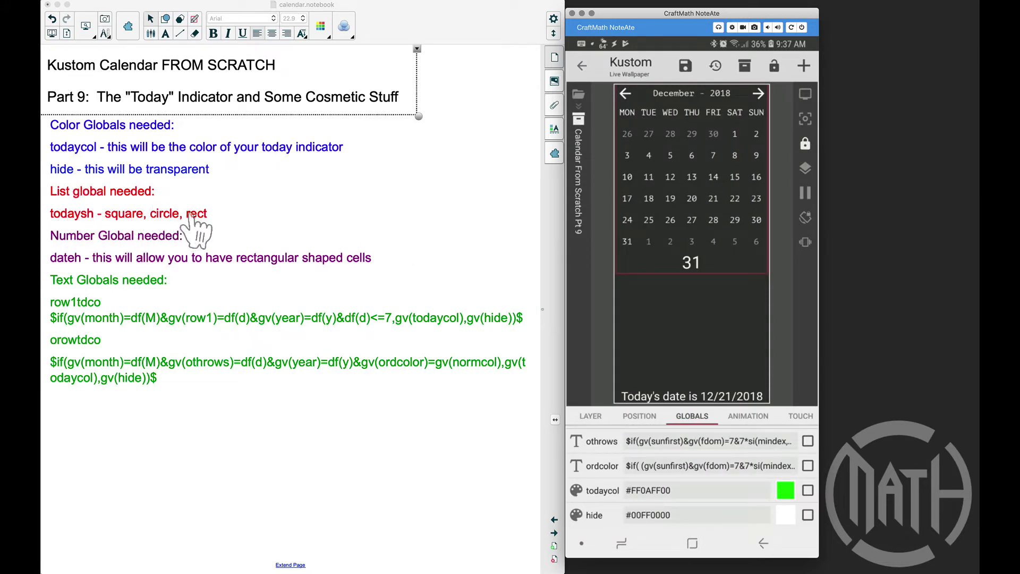
- Add a List global named todaysh with the options square,circle,rect and choose square as its value
click(804, 66)
text(todaysh)
click(744, 286)
click(651, 398)
click(659, 340)
text(square,circle,rect)
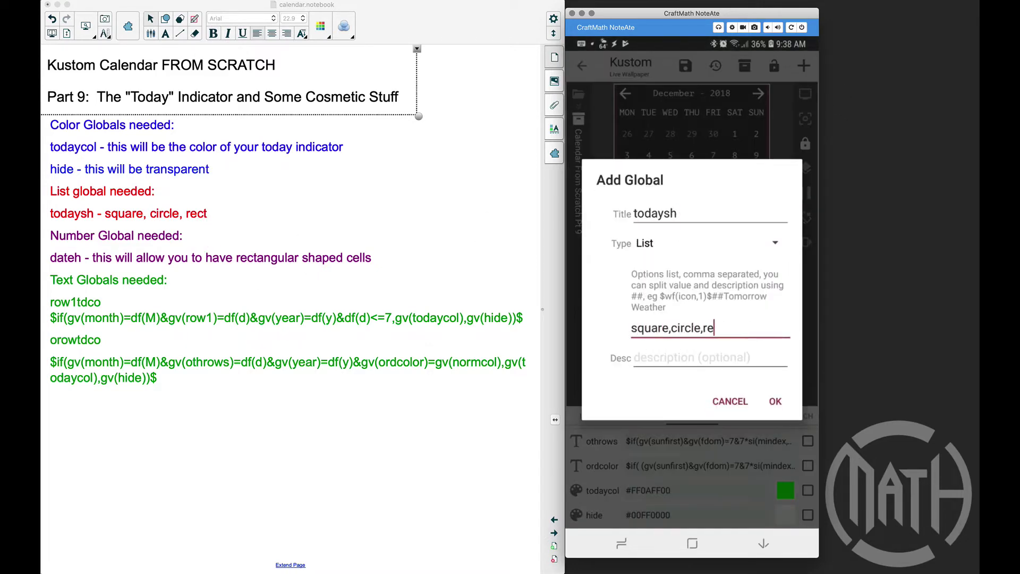
click(774, 401)
click(649, 516)
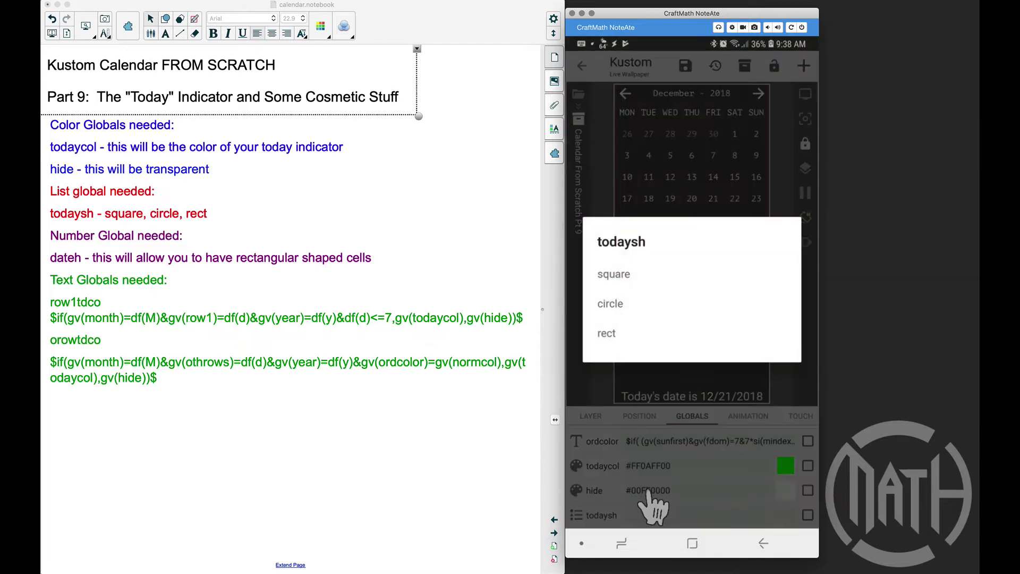
click(613, 276)
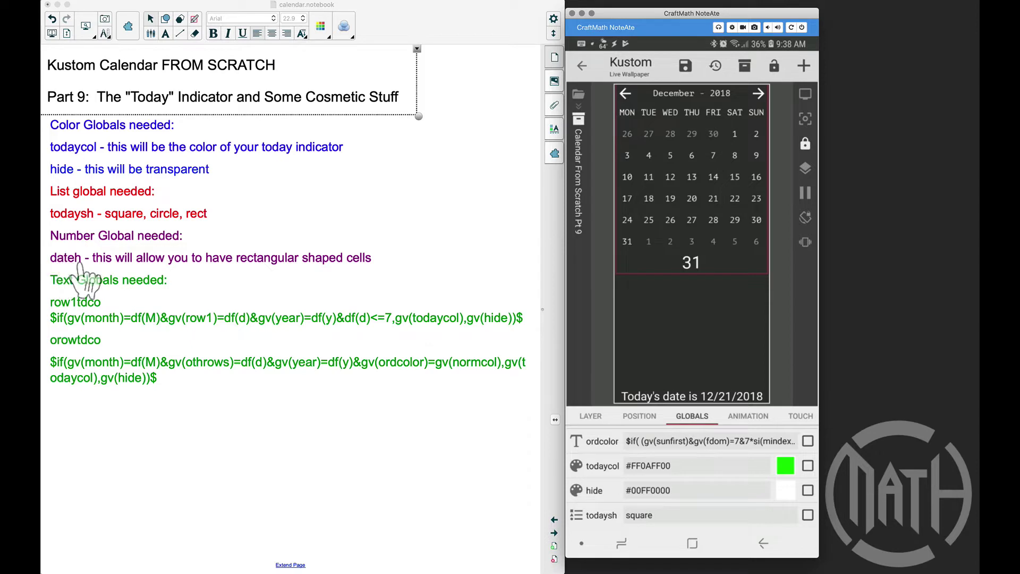
- Add a Number global named dateh with the value 60
click(804, 67)
text(dateh)
click(659, 287)
click(664, 314)
click(776, 374)
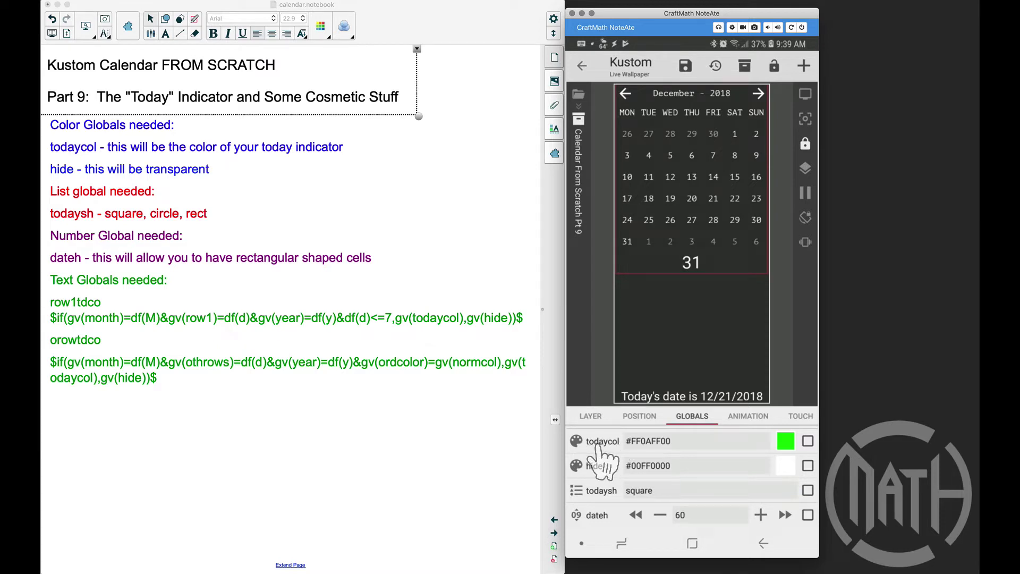
- Add two Text globals named row1tdco and orowtdco
click(804, 65)
text(row1tdco)
click(744, 285)
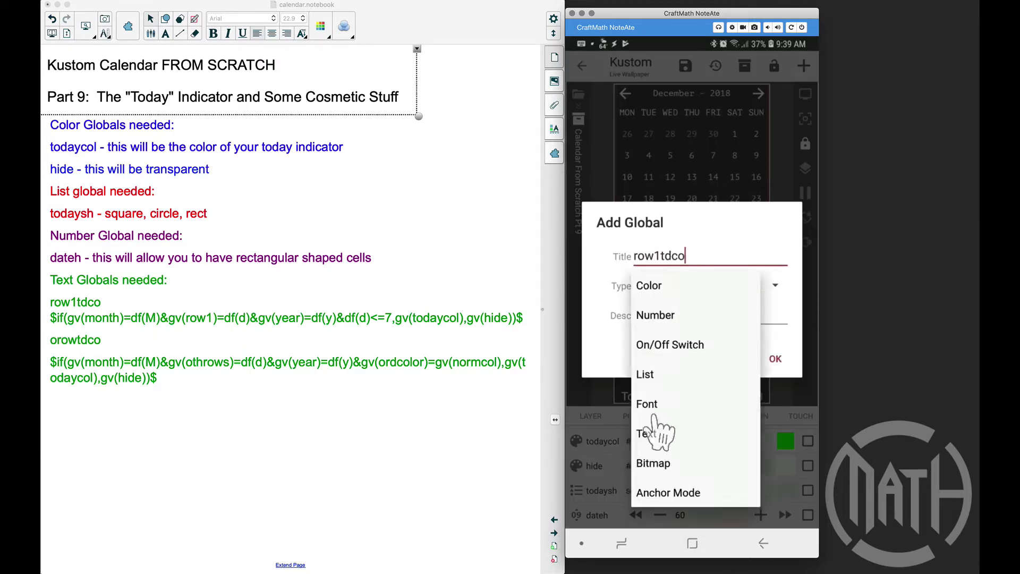
click(656, 426)
click(775, 358)
click(804, 66)
text(orowtdco)
click(744, 285)
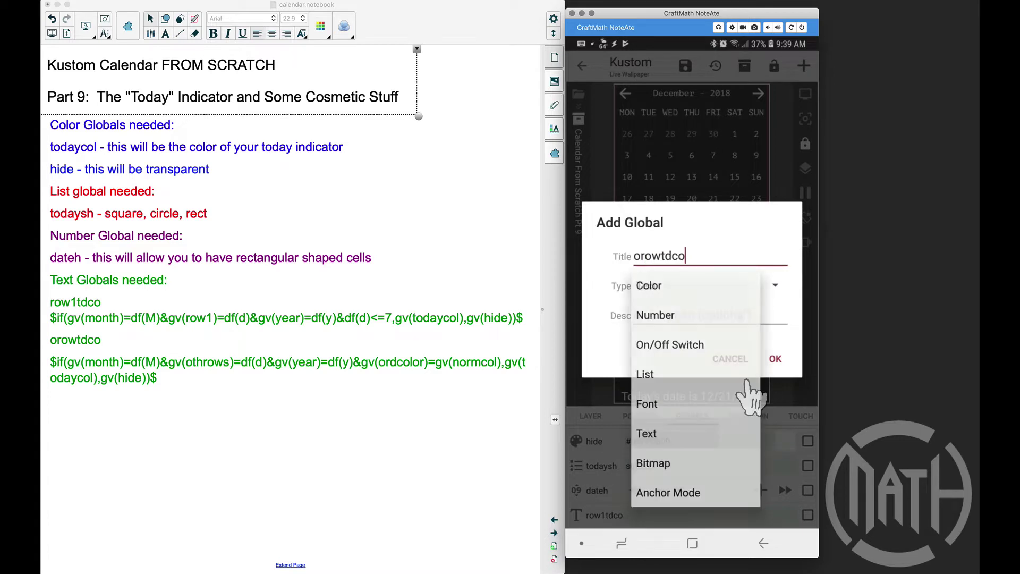
click(656, 431)
click(775, 359)
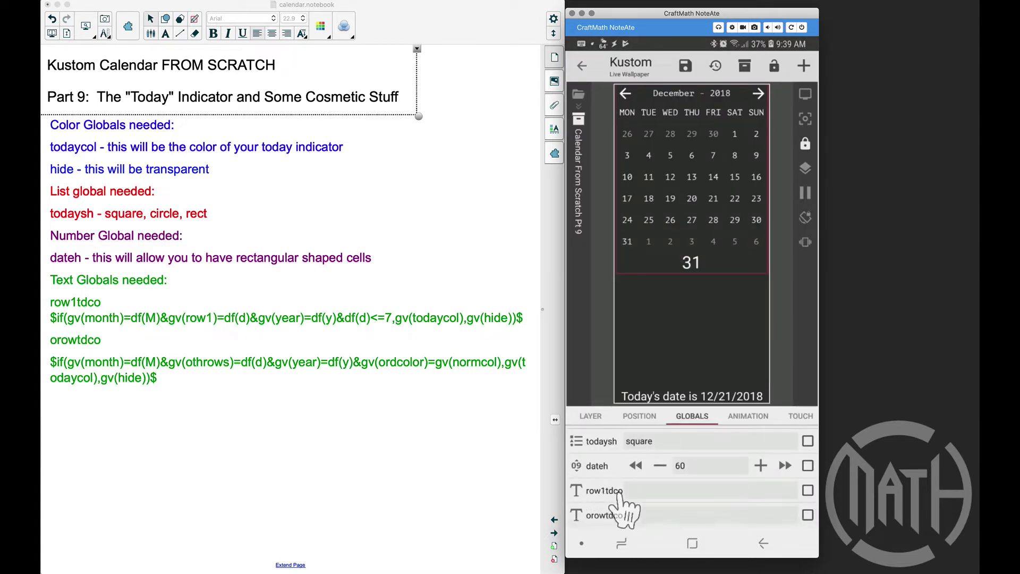
- Set the formulas of both row1tdco and orowtdco to $gv(todaycol)$
click(654, 490)
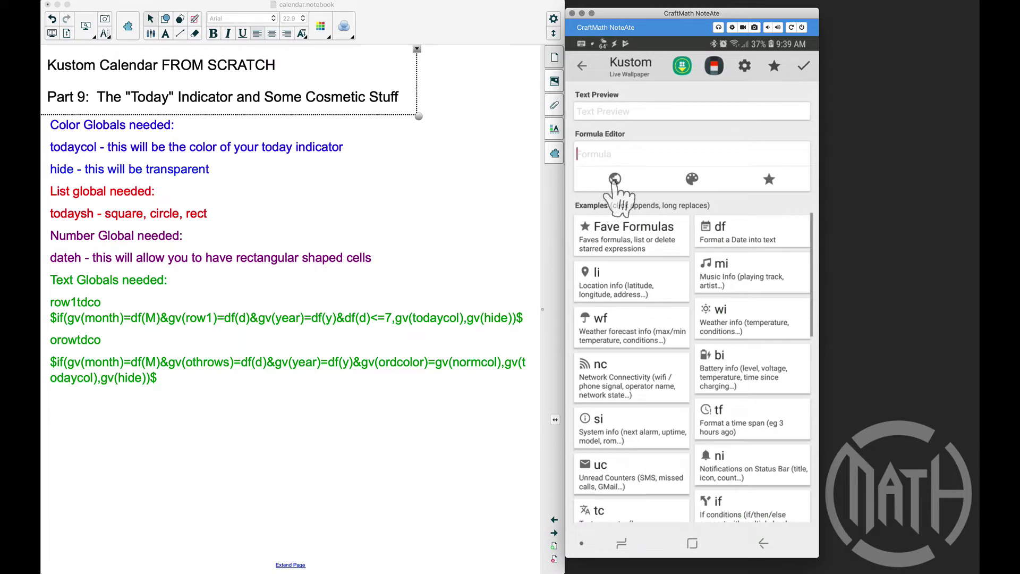
click(615, 179)
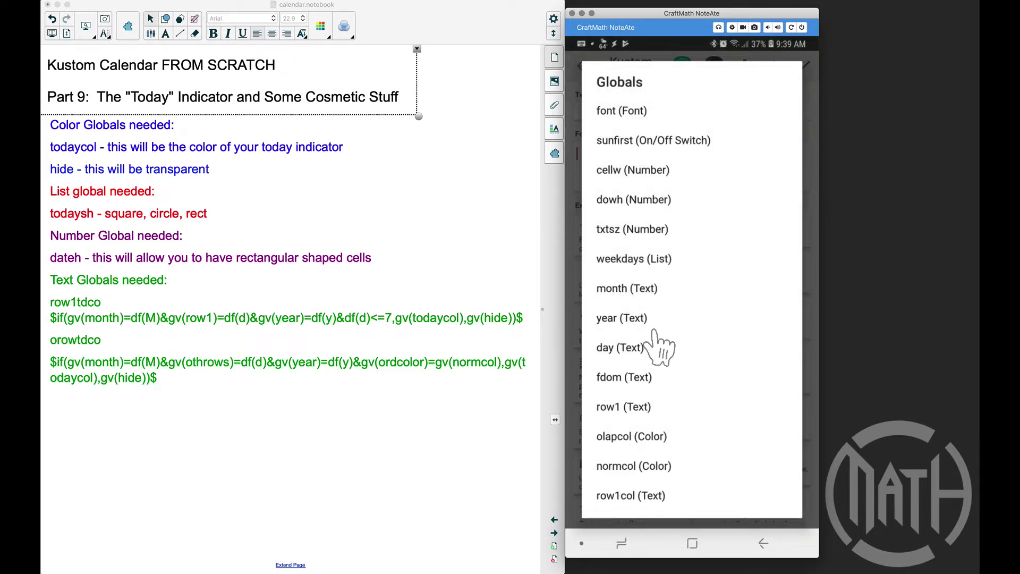
scroll(659, 348, down, 5)
click(660, 353)
click(615, 178)
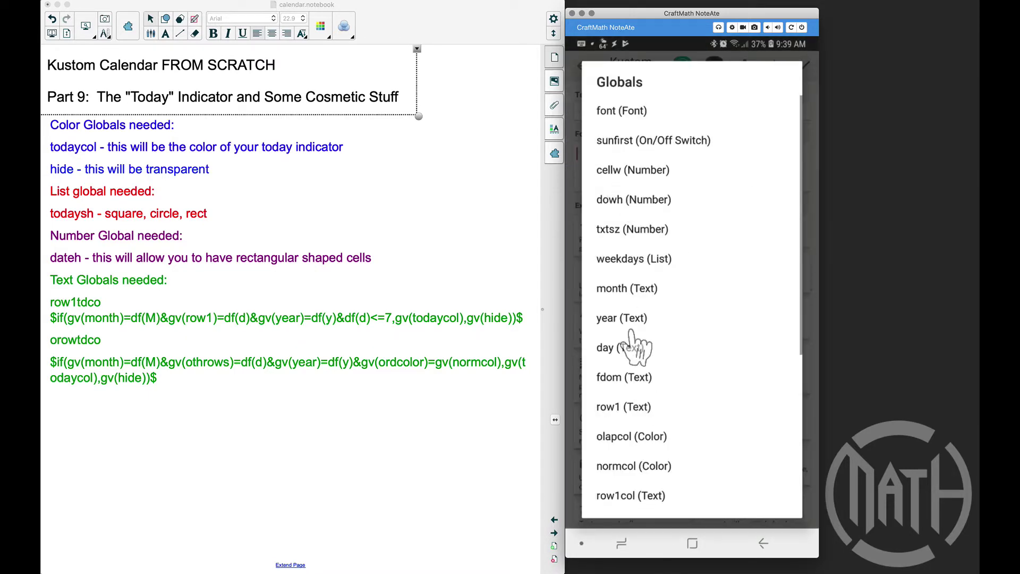
scroll(638, 351, down, 5)
click(633, 372)
click(803, 65)
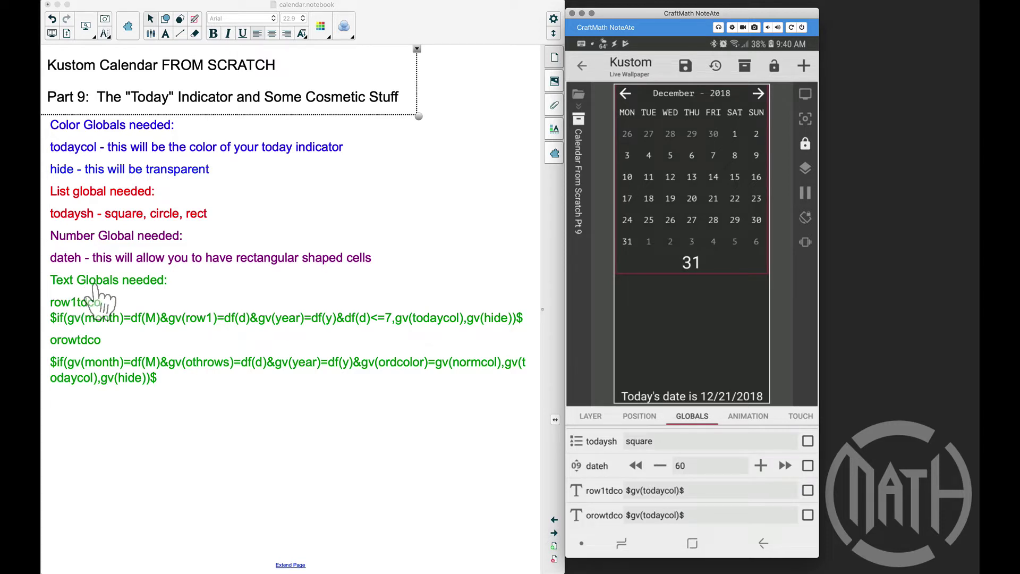
- In Row 1 of All The Rows, delete every Overlap Group except the first one
click(591, 416)
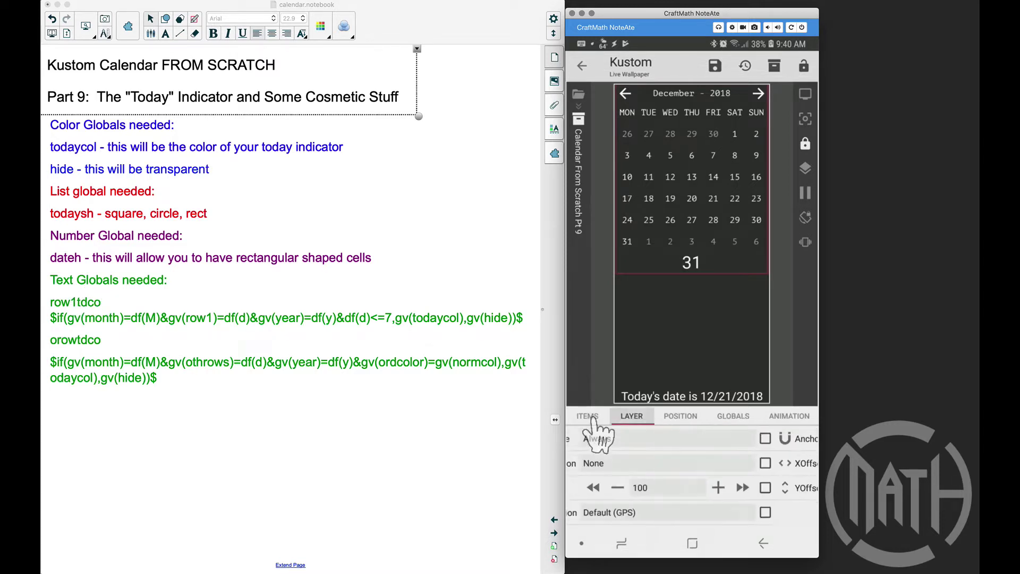
click(589, 416)
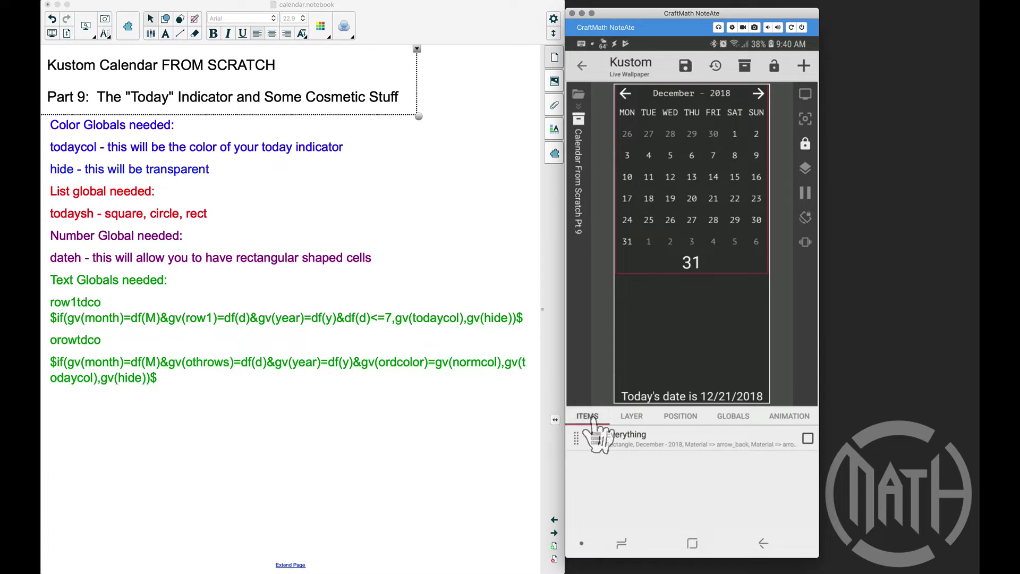
click(629, 444)
click(639, 485)
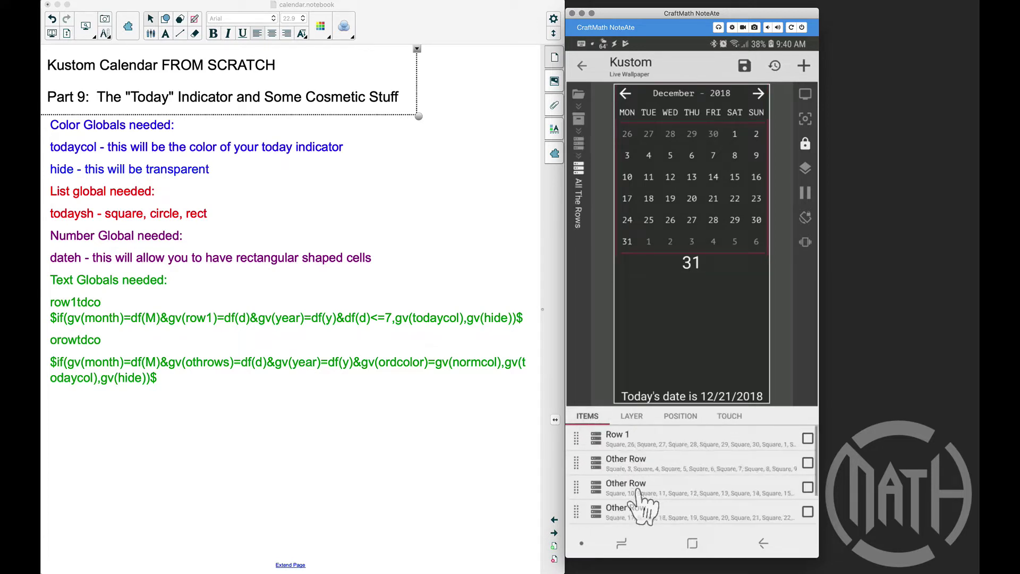
click(674, 444)
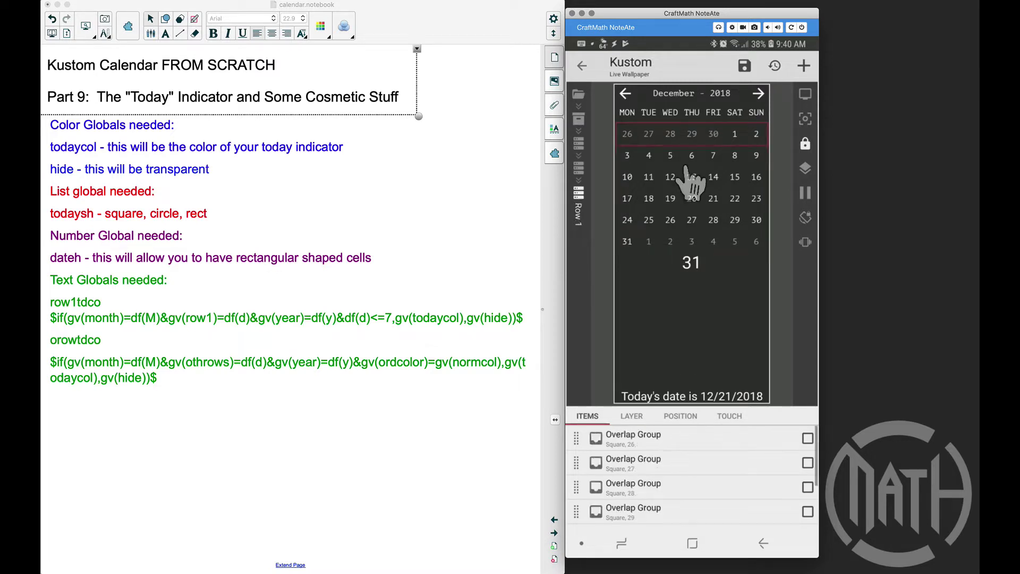
click(807, 463)
click(808, 487)
click(808, 486)
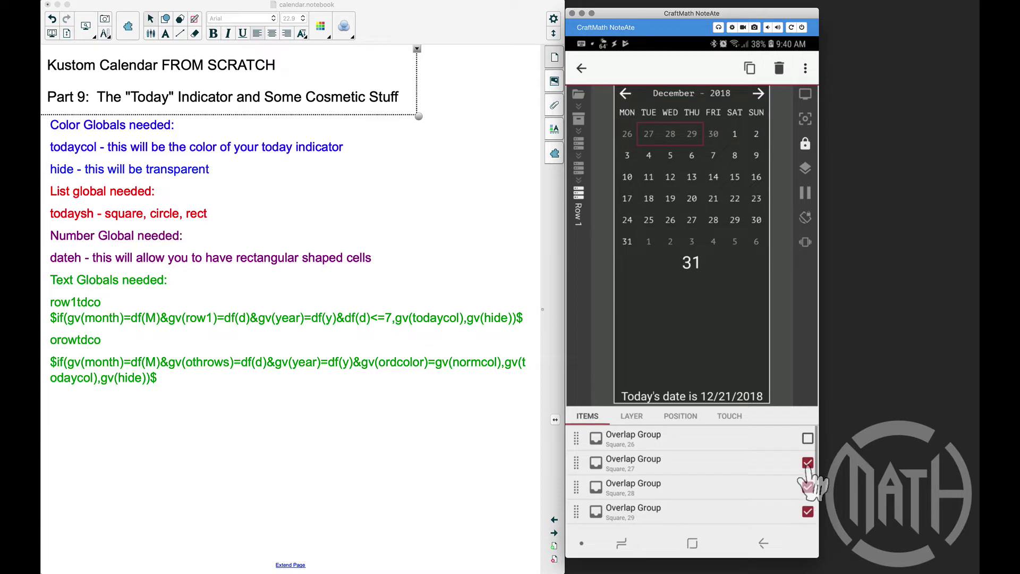
click(808, 463)
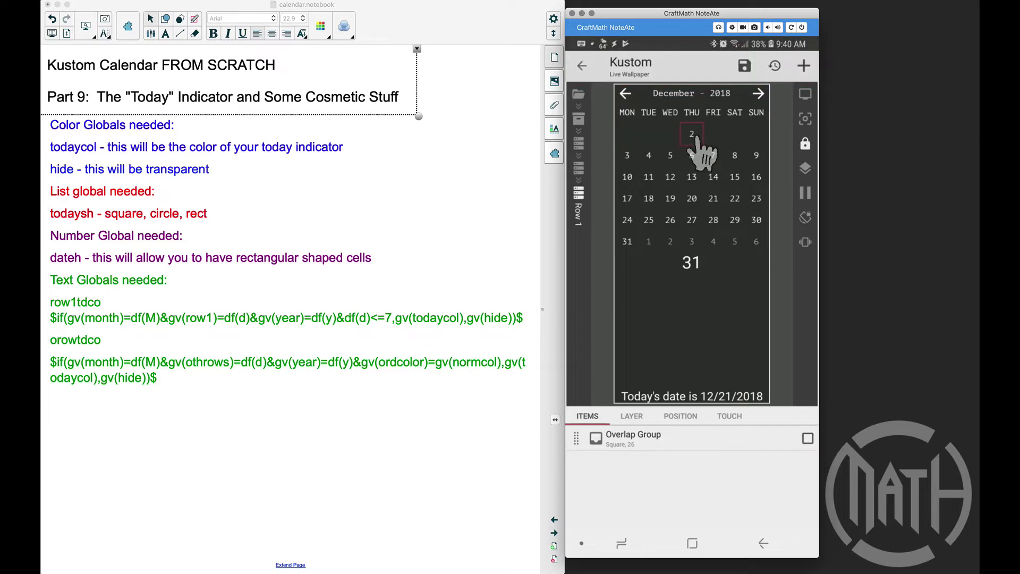
- Rename the Shape inside Row 1's remaining Overlap Group as Today Indicator
click(616, 444)
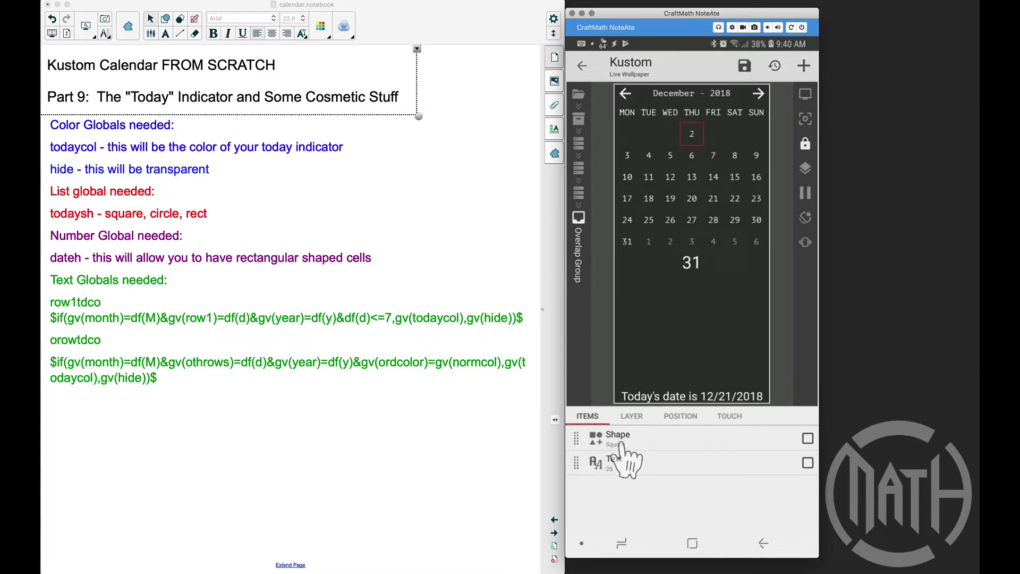
click(808, 439)
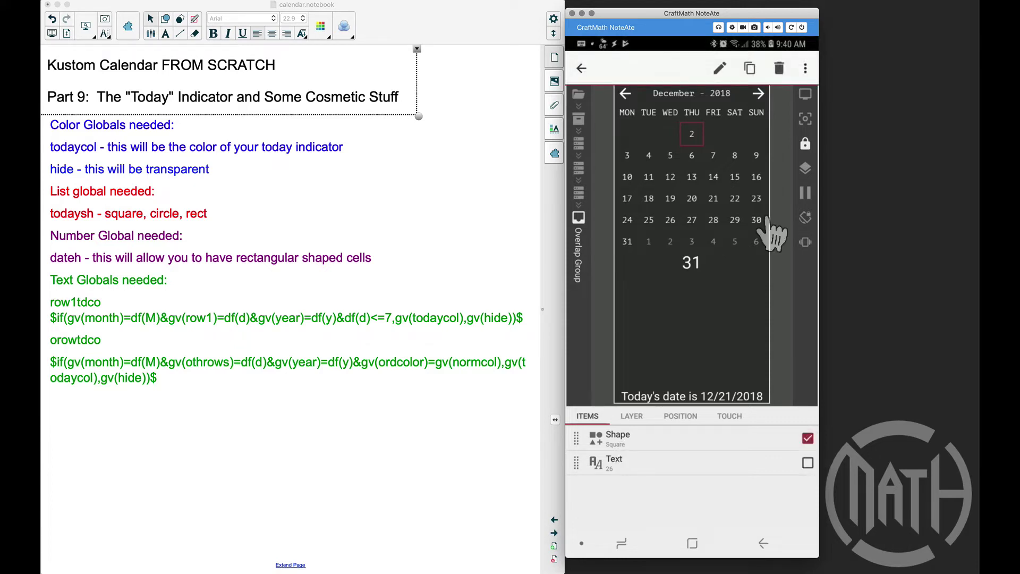
click(719, 69)
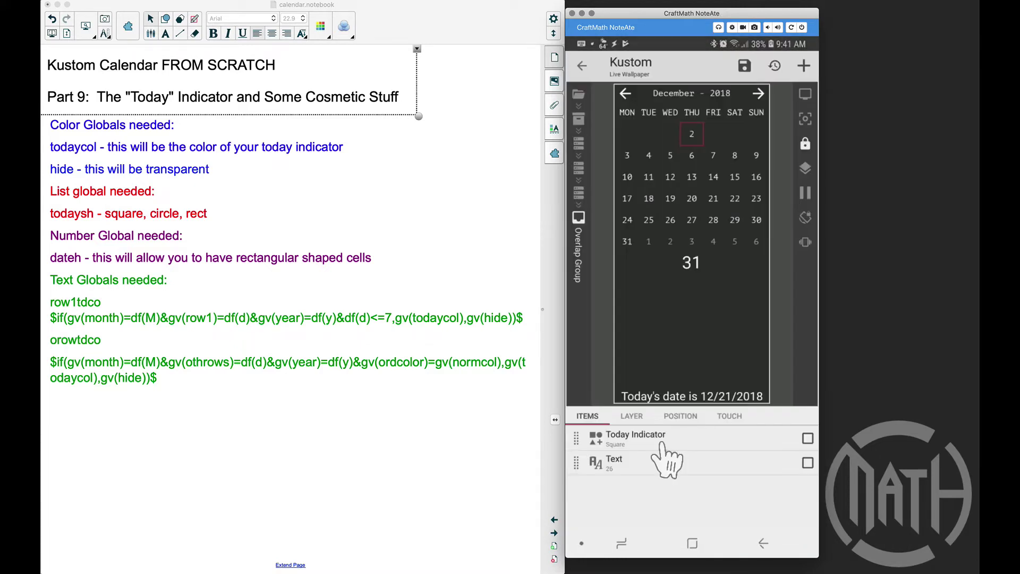
- Drive the Today Indicator's Shape property with a formula that uses the todaysh global
click(661, 444)
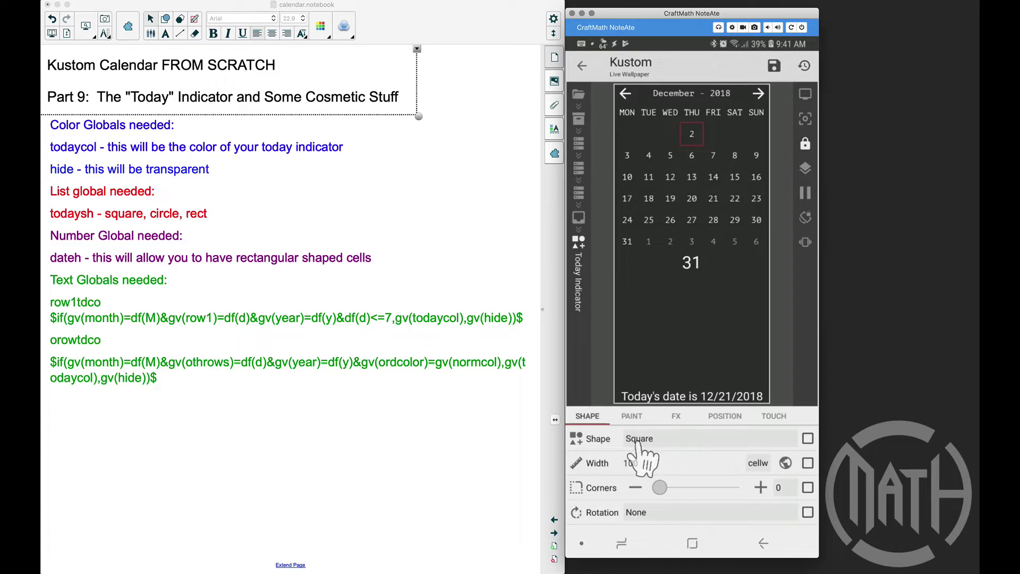
click(807, 440)
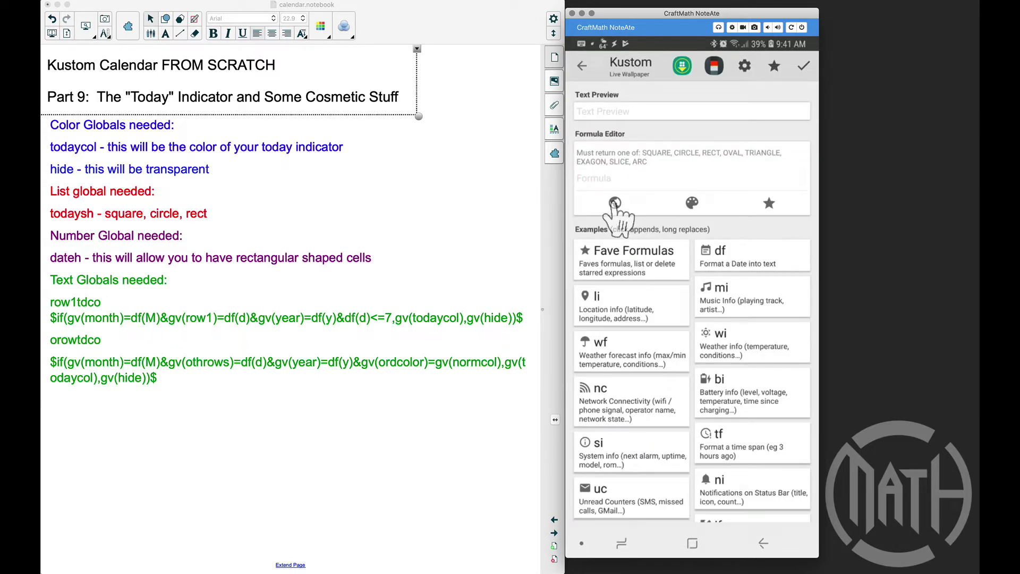
click(615, 202)
scroll(644, 499, down, 5)
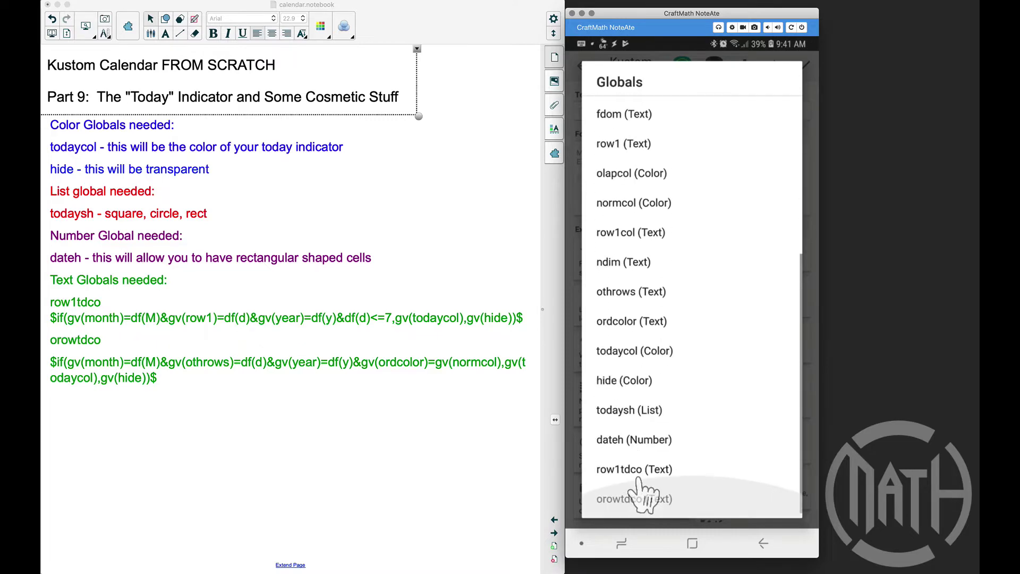
click(638, 410)
click(801, 66)
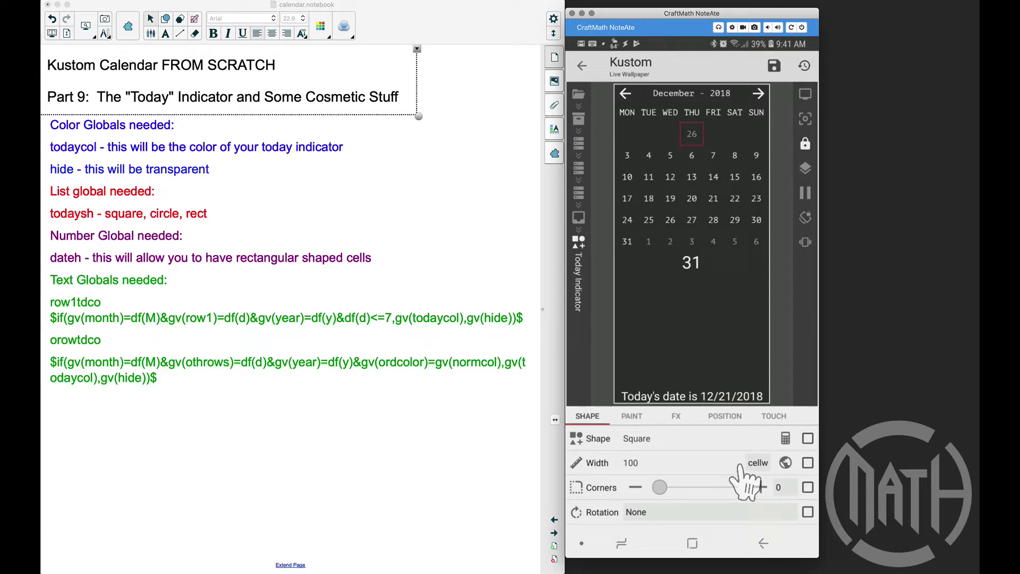
- Return to the globals of Calendar From Scratch Pt 9 and set todaysh to rect
click(763, 542)
click(764, 542)
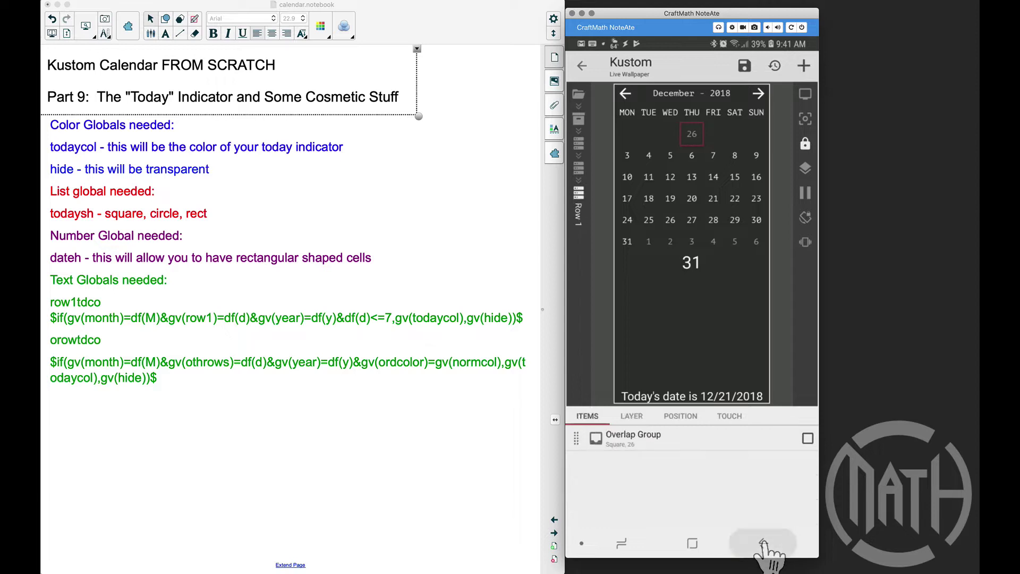
click(763, 542)
click(763, 543)
click(763, 542)
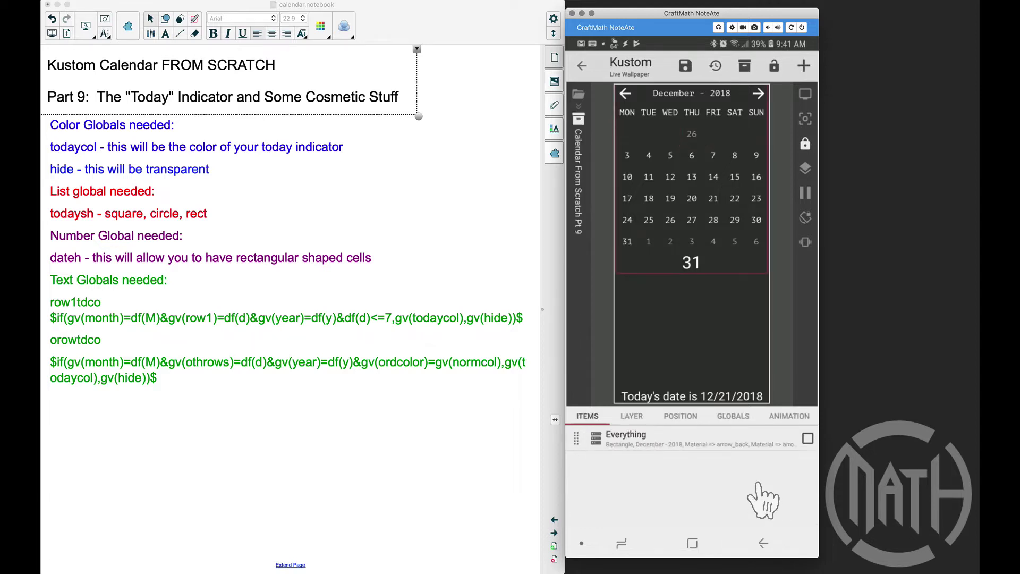
click(730, 418)
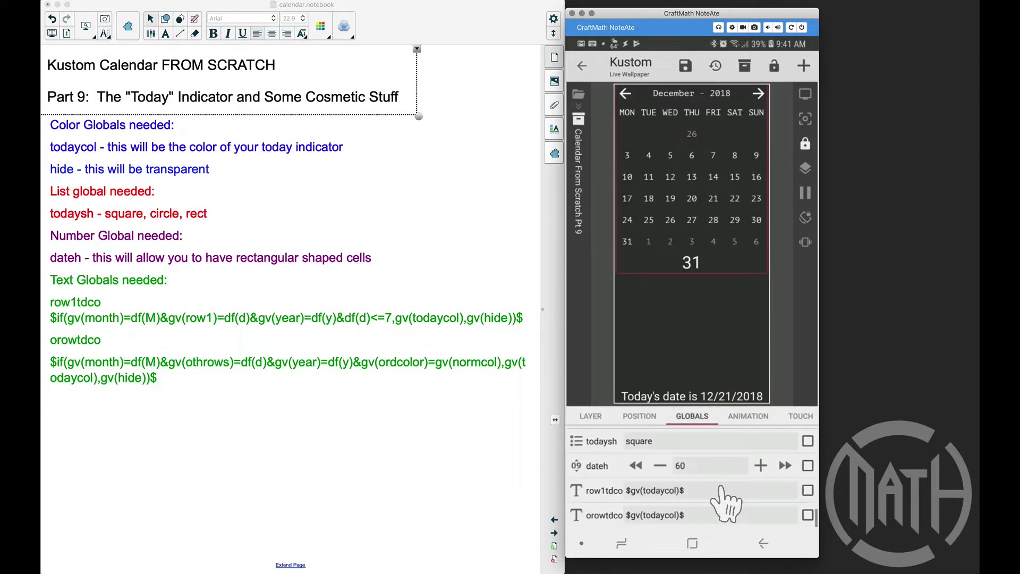
click(685, 442)
click(623, 334)
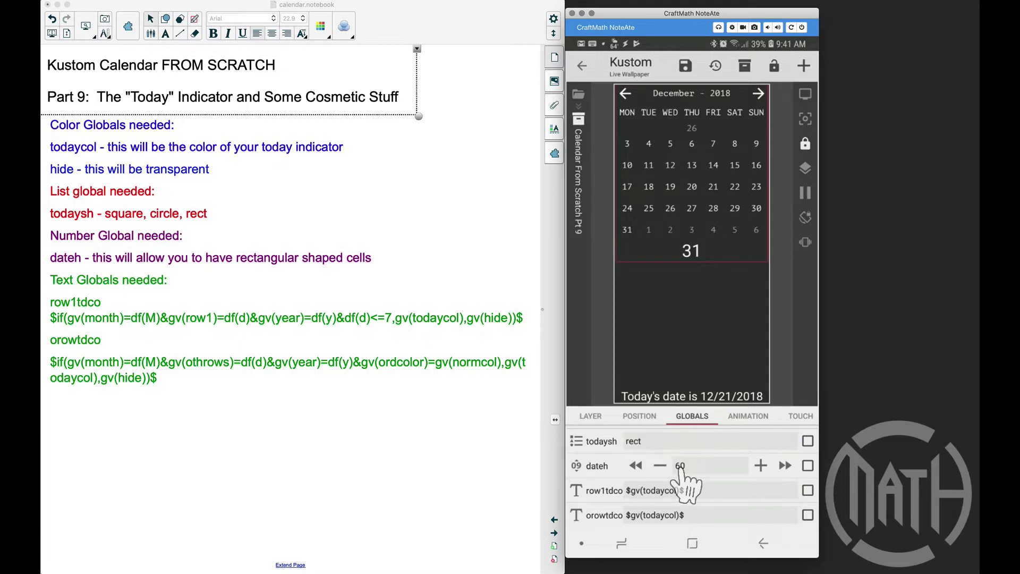
- Link the height of the Today Indicator in Row 1's Overlap Group to the dateh global
scroll(680, 471, up, 10)
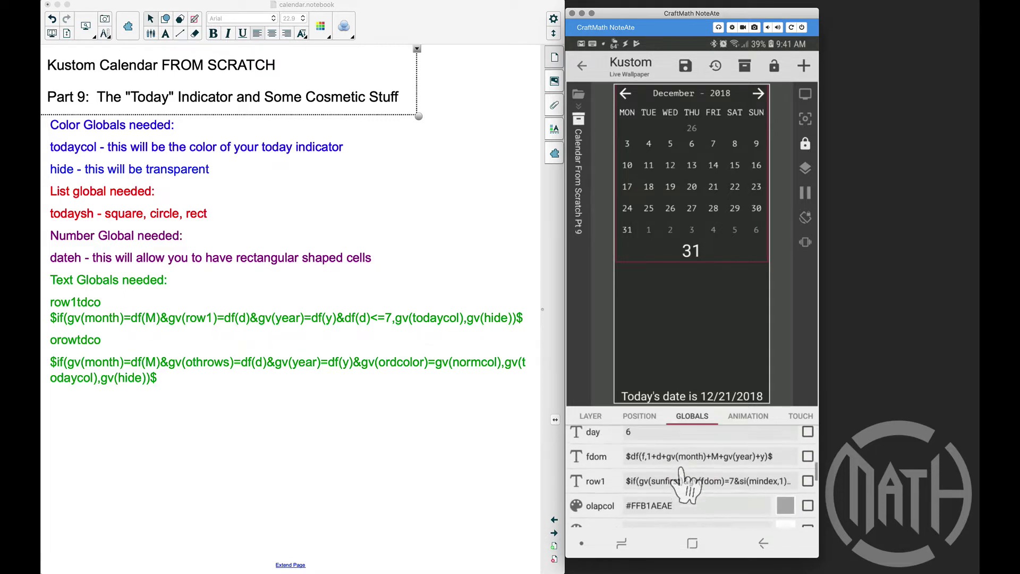
scroll(681, 475, up, 10)
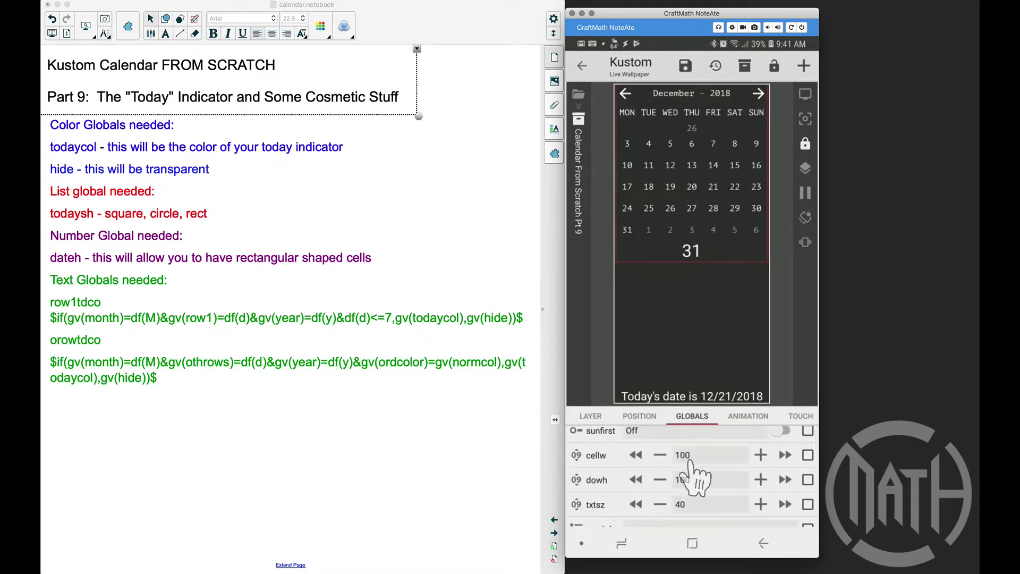
click(589, 416)
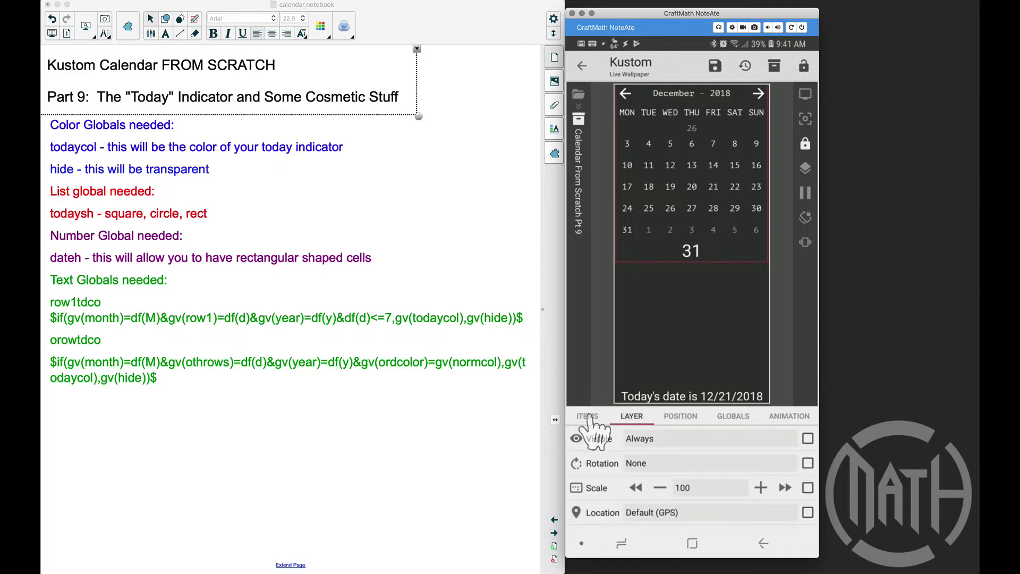
click(589, 417)
click(669, 445)
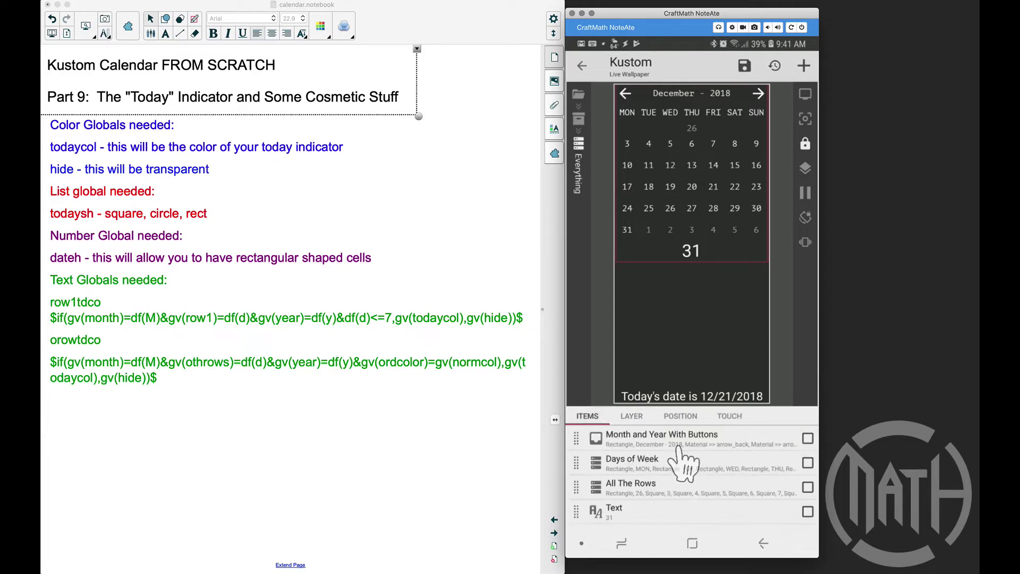
click(651, 492)
click(640, 440)
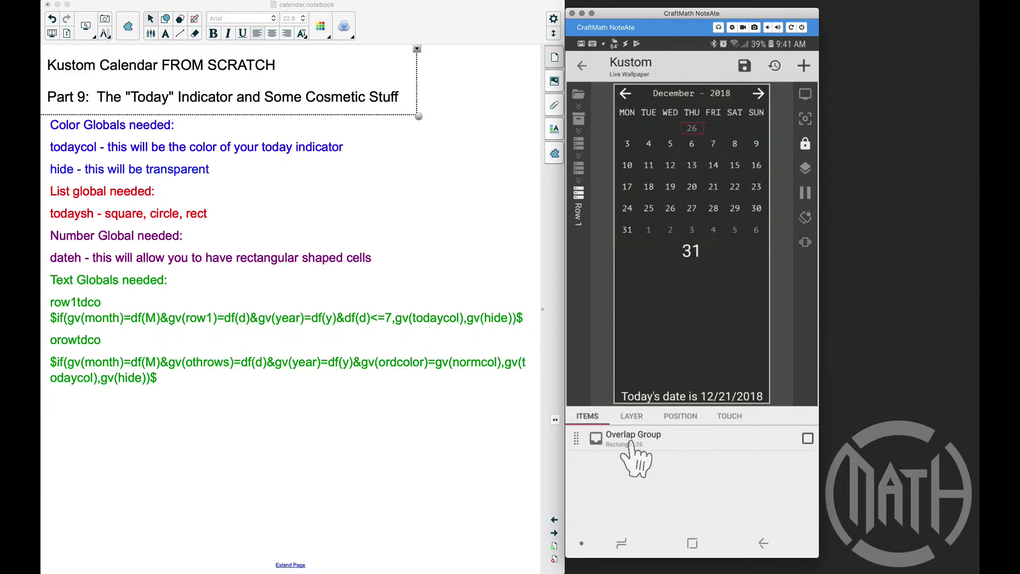
click(633, 441)
click(633, 444)
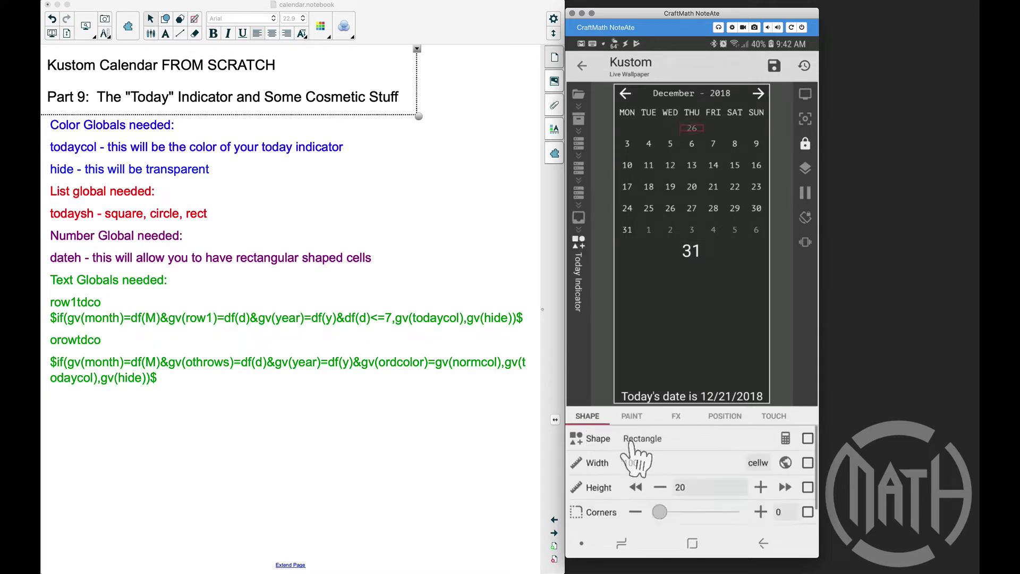
click(808, 487)
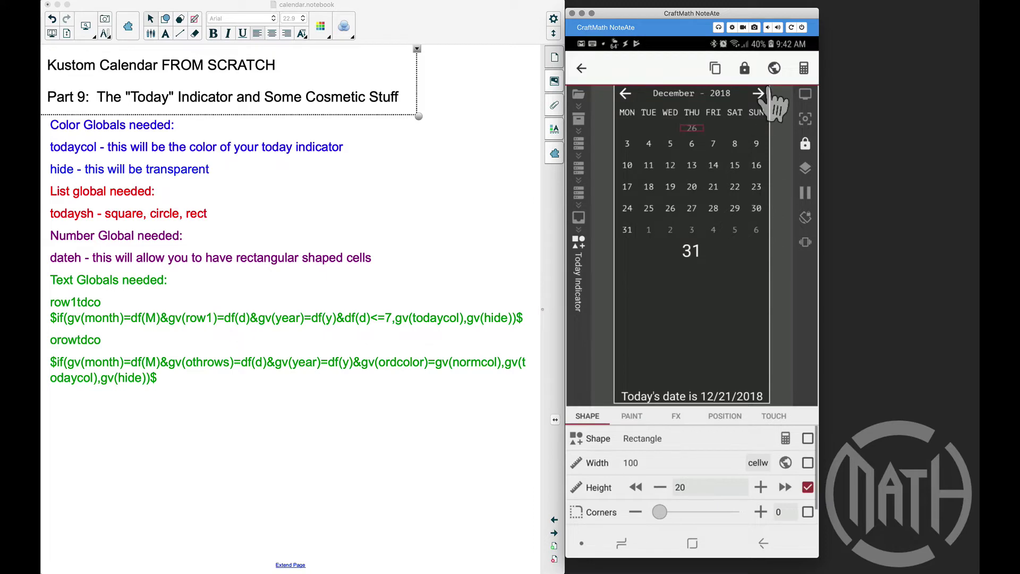
click(775, 68)
click(785, 487)
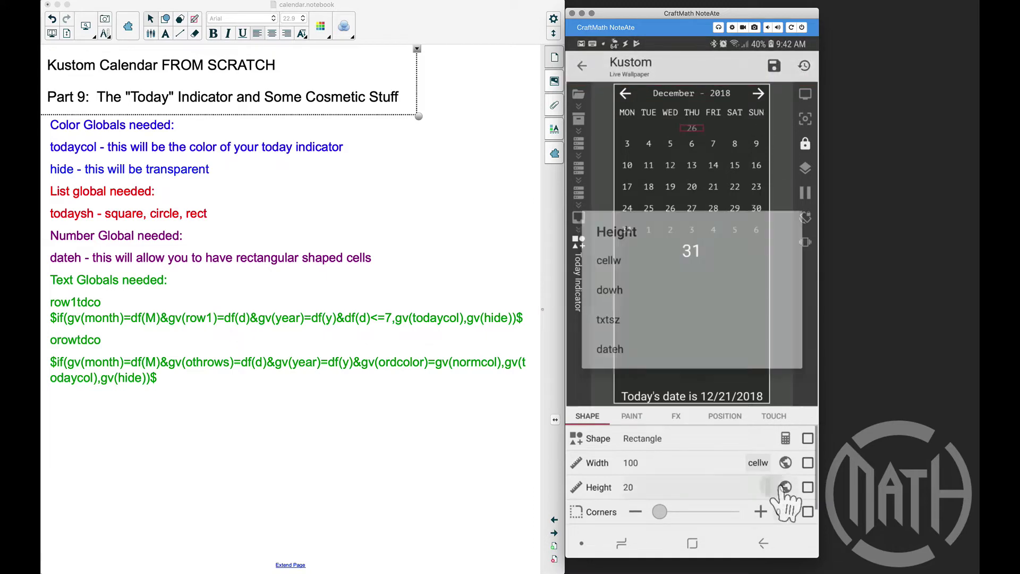
click(616, 350)
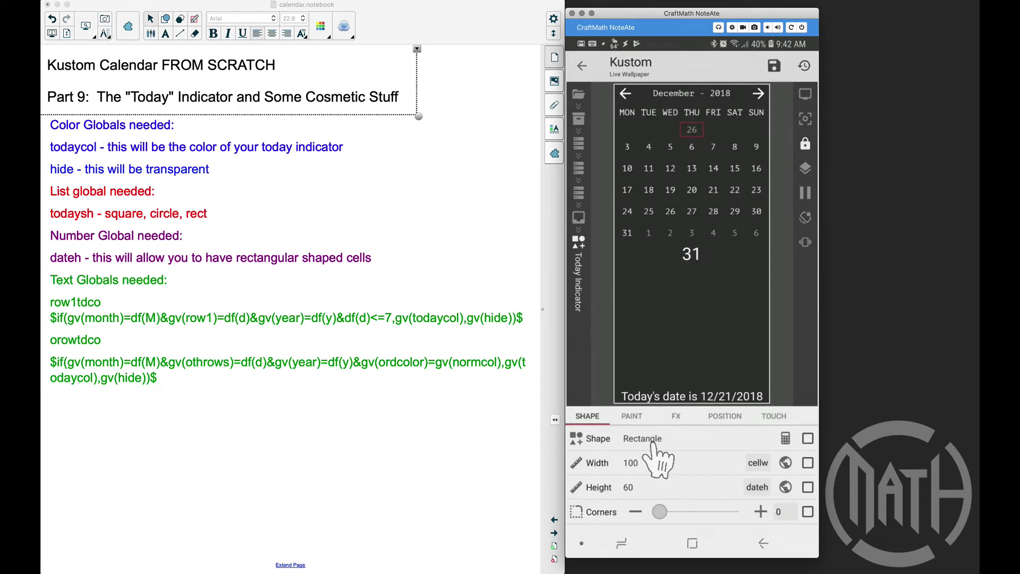
- Drive the Today Indicator's paint color with the formula $gv(row1tdco)$
click(635, 414)
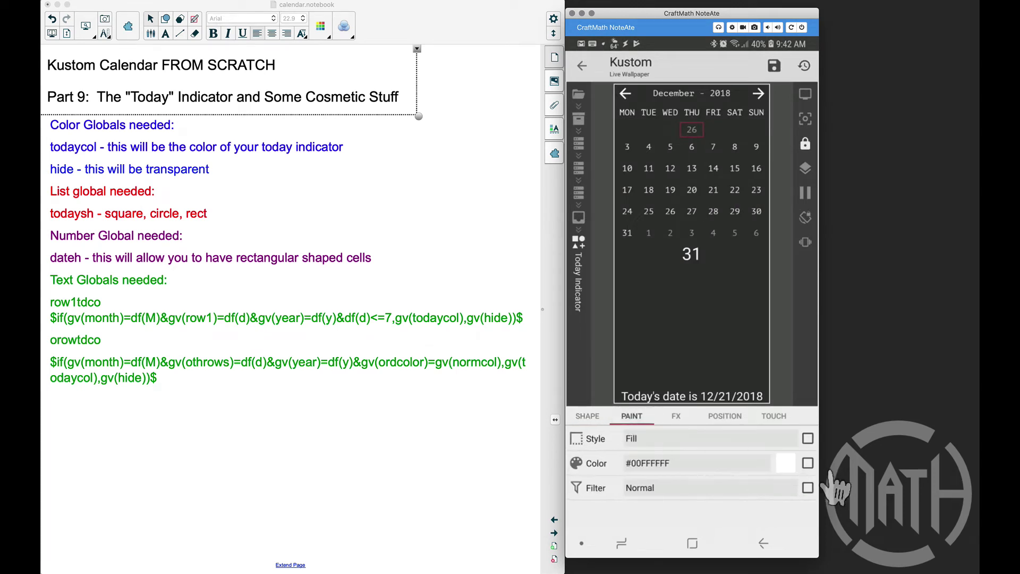
click(808, 463)
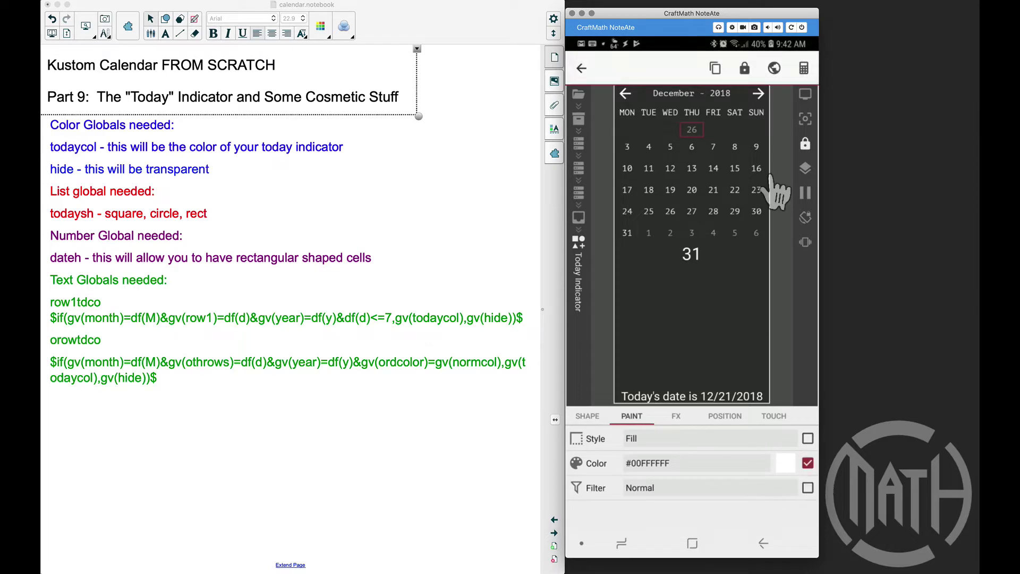
click(804, 68)
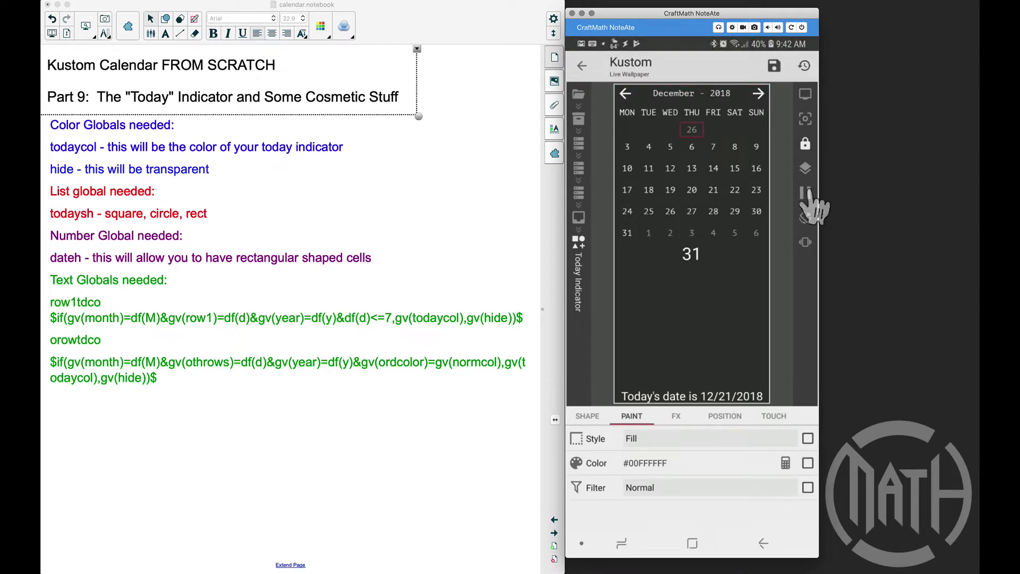
click(782, 462)
click(615, 194)
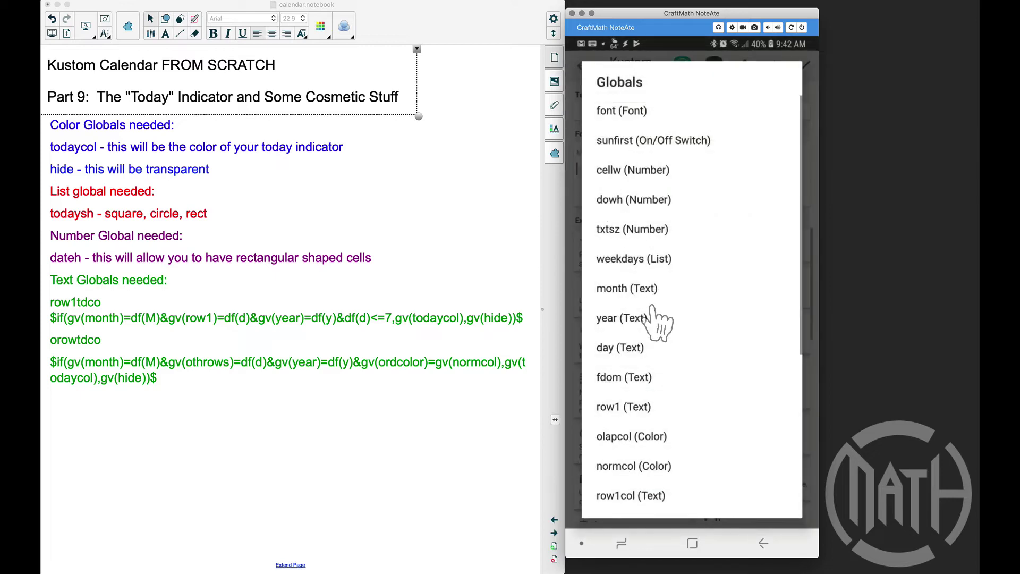
scroll(655, 332, down, 2)
scroll(652, 328, down, 4)
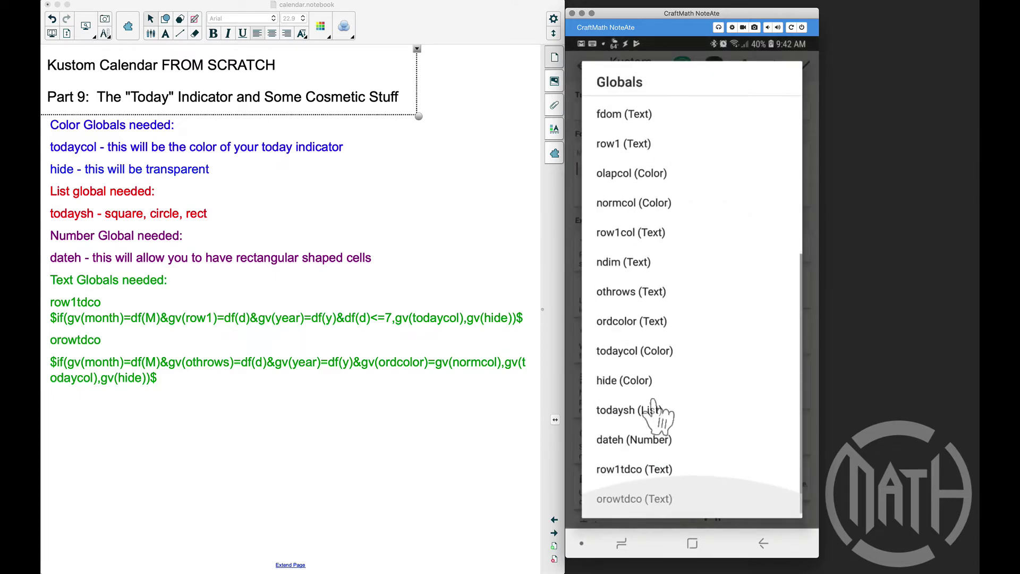
click(634, 472)
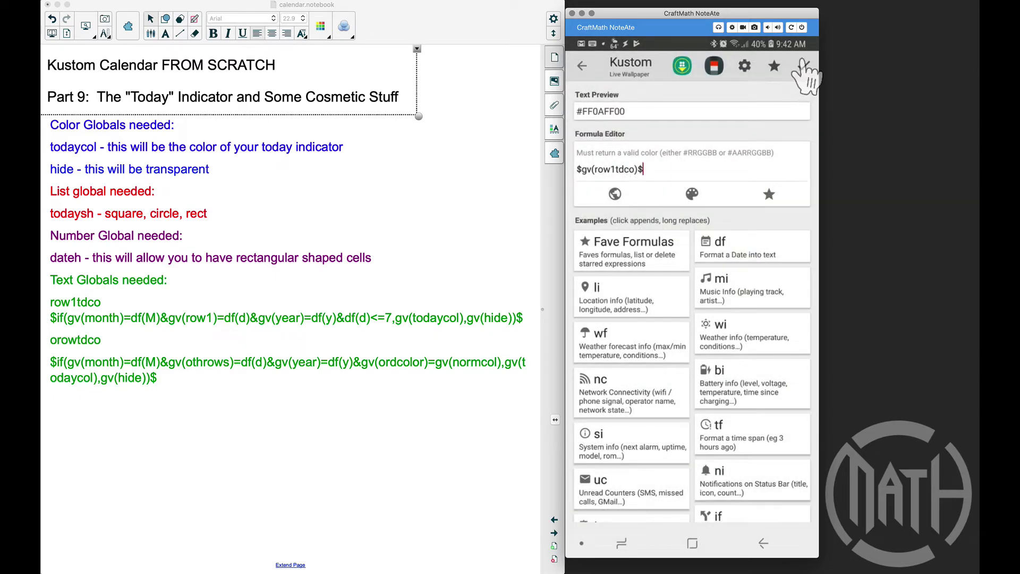
click(801, 65)
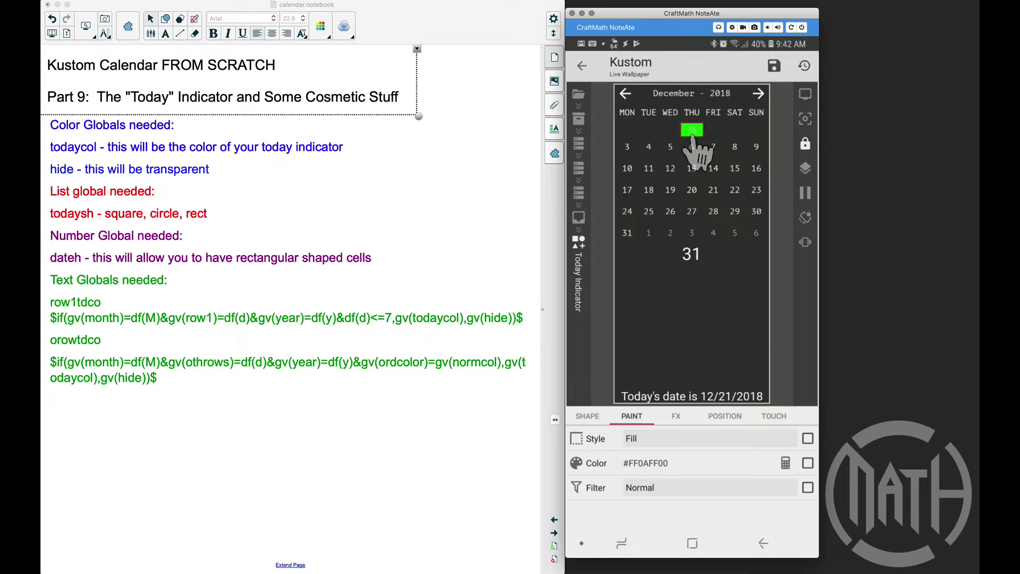
- Go back up from the Today Indicator to the globals of Calendar From Scratch Pt 9
click(763, 542)
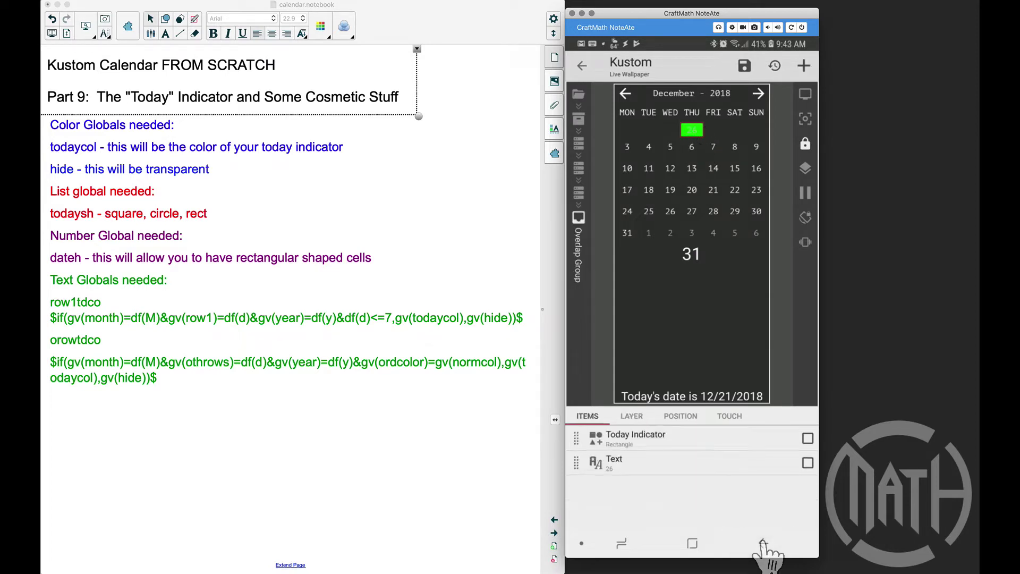
click(763, 542)
click(764, 542)
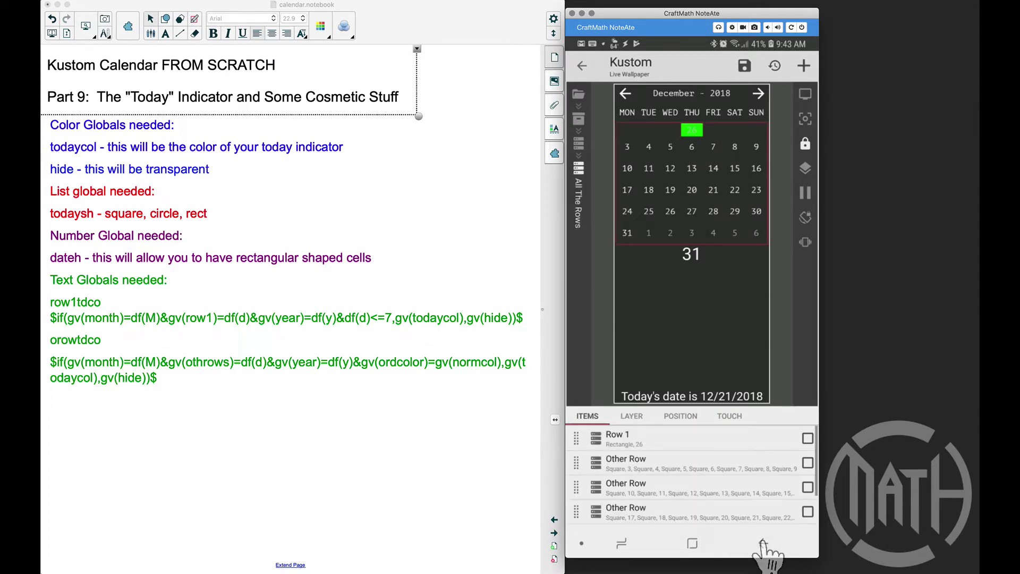
click(763, 542)
click(763, 542)
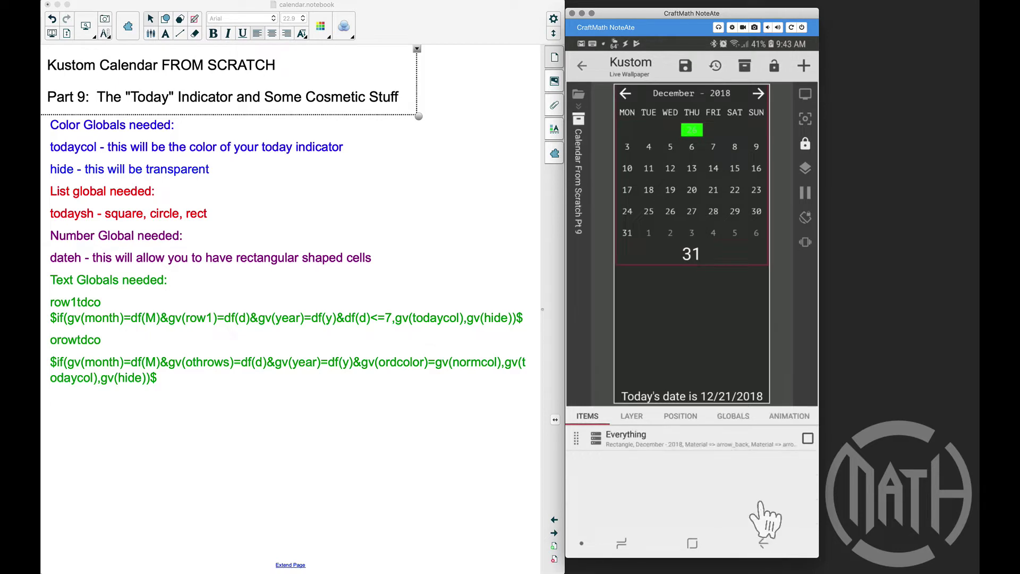
click(730, 418)
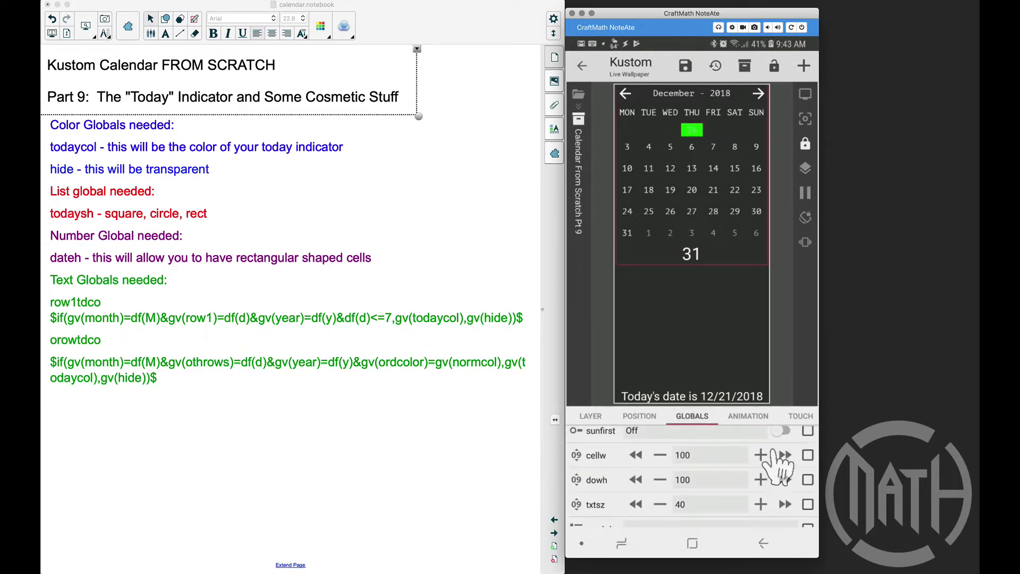
- Try a wider calendar cell by setting the cellw global to 120, and restore it to 100
click(784, 454)
click(784, 455)
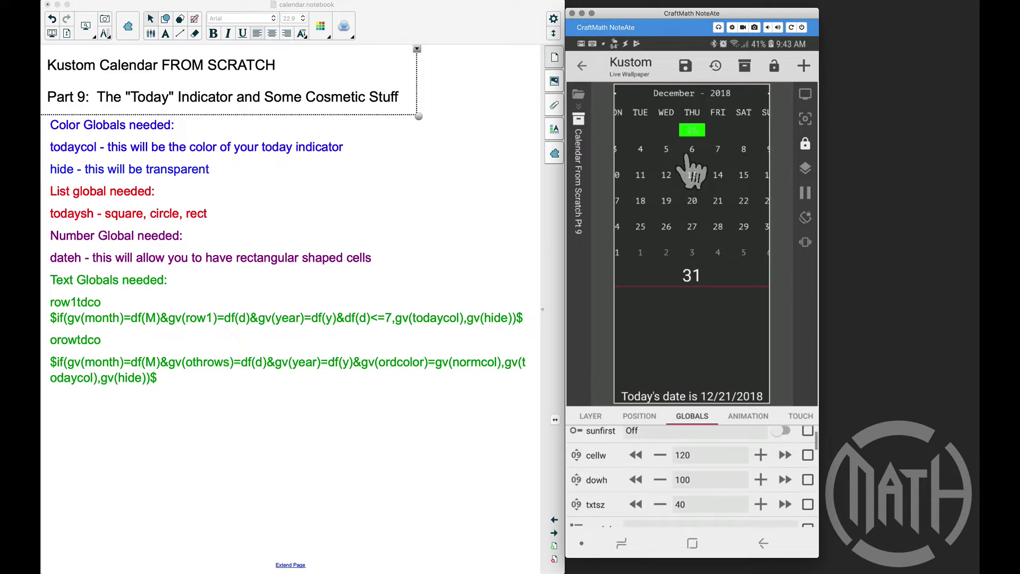
click(636, 455)
- Increase the dateh global to 150 to make the rectangular today indicator taller
scroll(638, 462, down, 5)
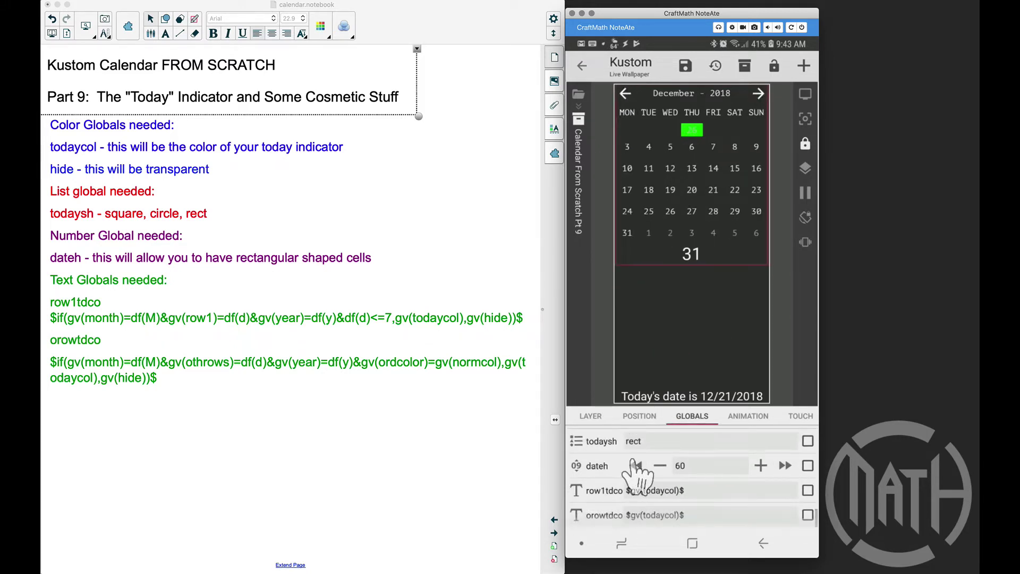
click(785, 465)
click(785, 466)
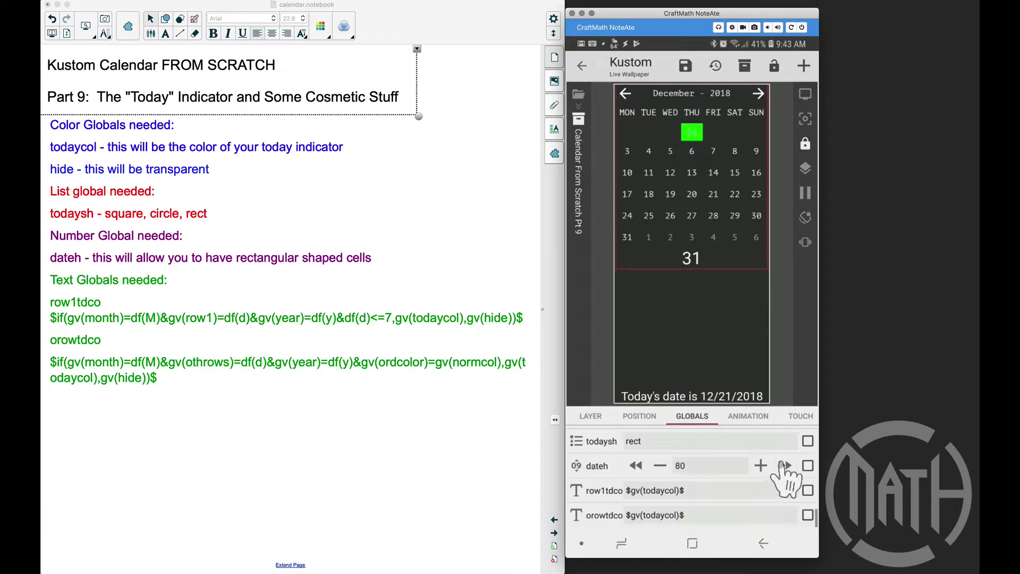
click(785, 466)
click(785, 465)
click(785, 465)
click(785, 465)
click(784, 465)
click(785, 465)
click(785, 466)
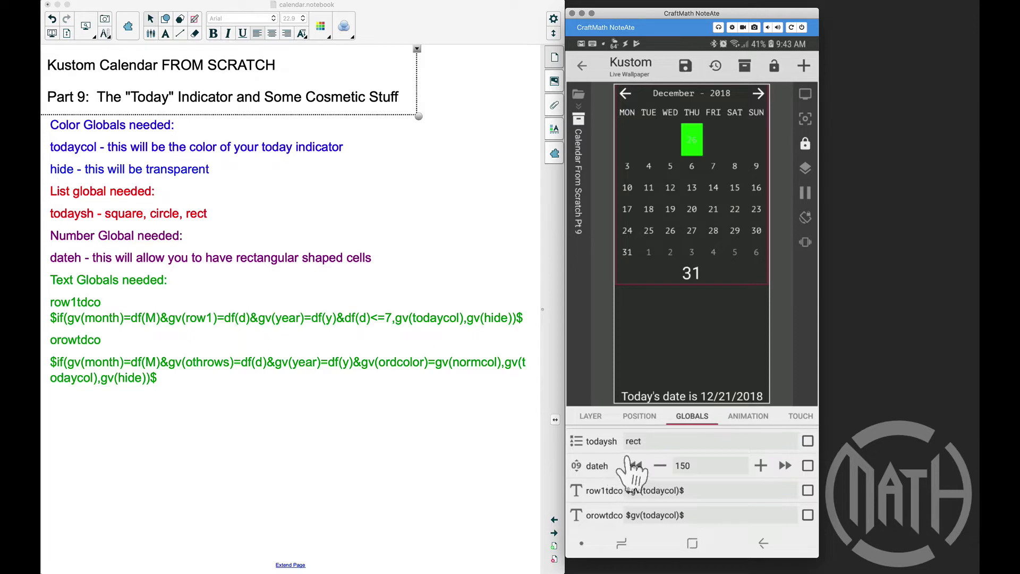
- Check the cellw global against dateh and set the todaysh global to circle
scroll(664, 479, up, 5)
scroll(664, 478, up, 5)
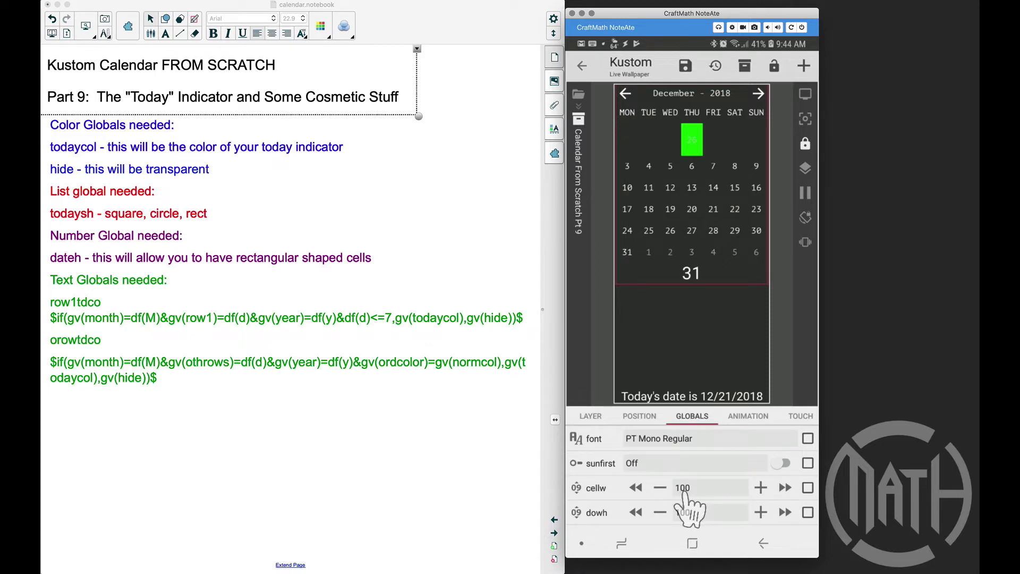
scroll(683, 492, down, 5)
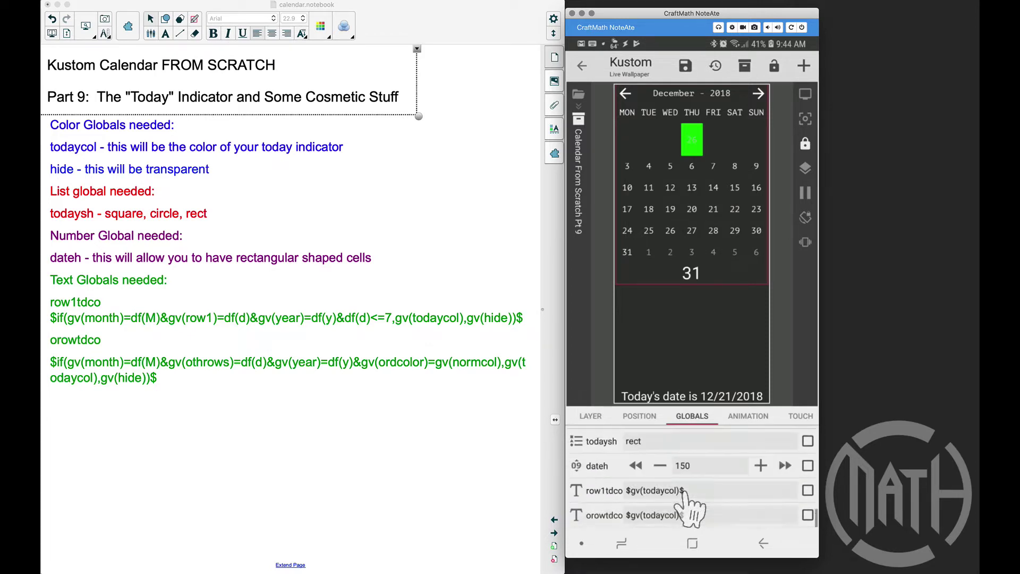
click(655, 442)
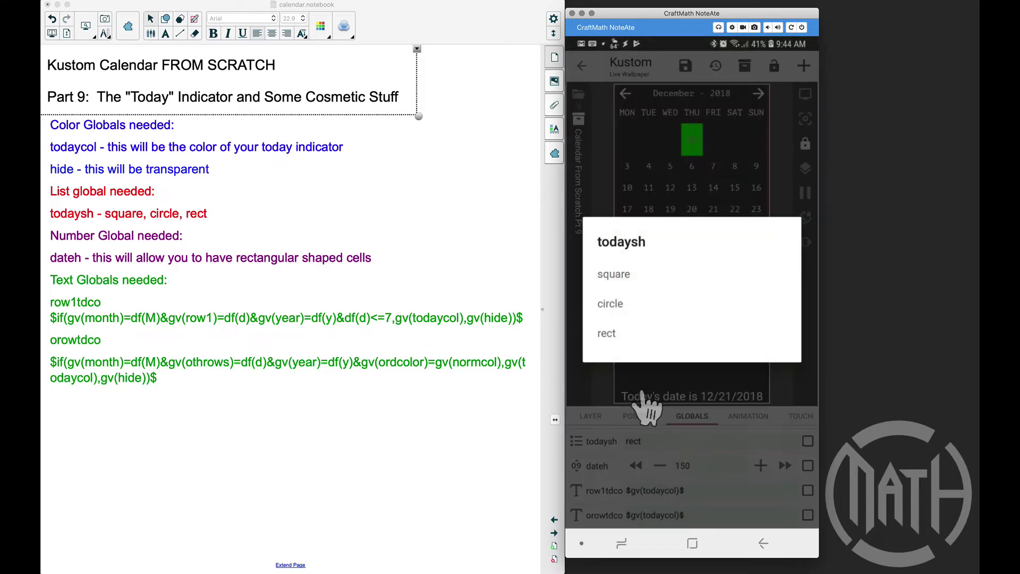
click(653, 301)
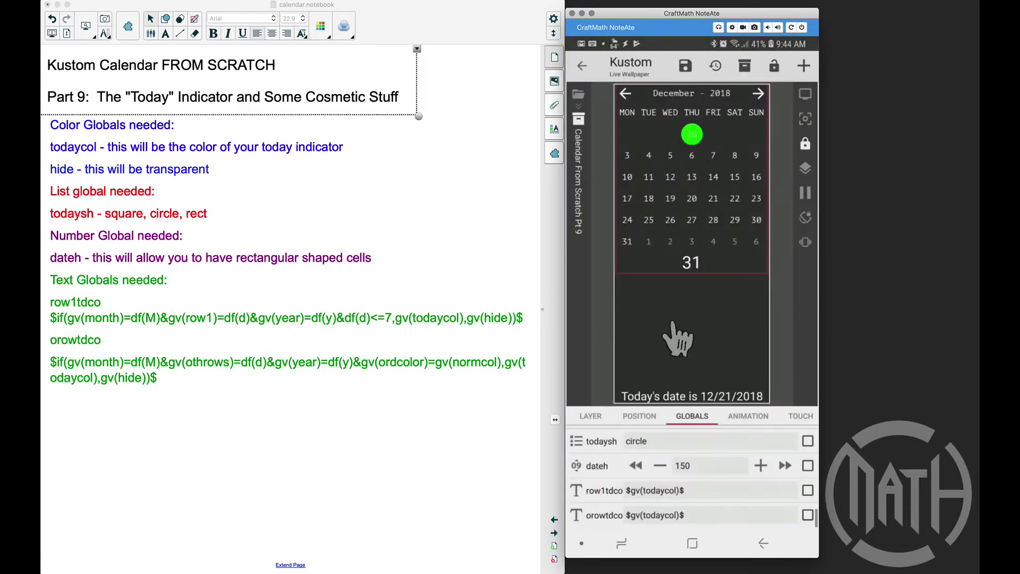
- Examine the shape properties of the circular Today Indicator in Row 1's Overlap Group
click(591, 417)
click(589, 416)
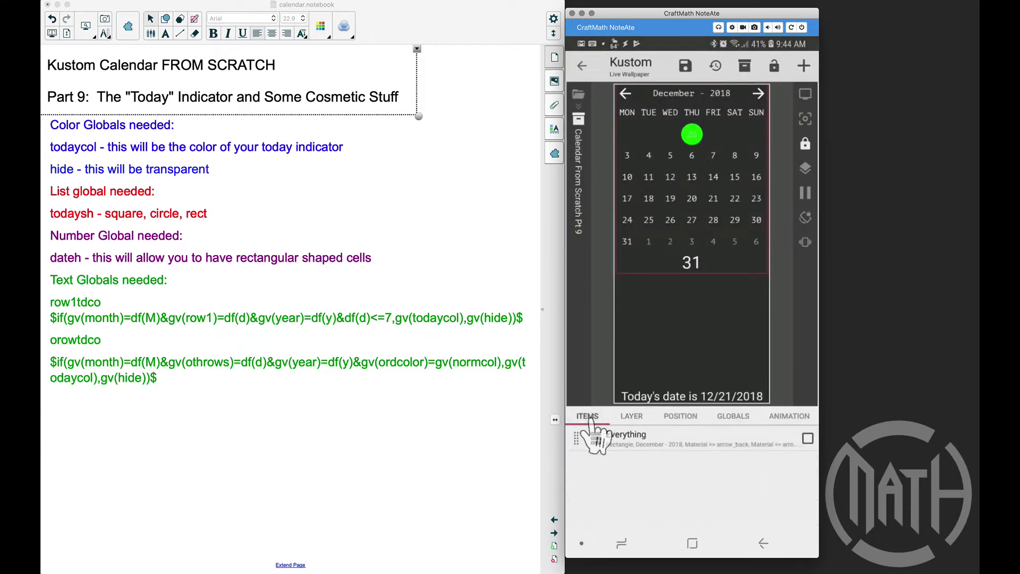
click(627, 439)
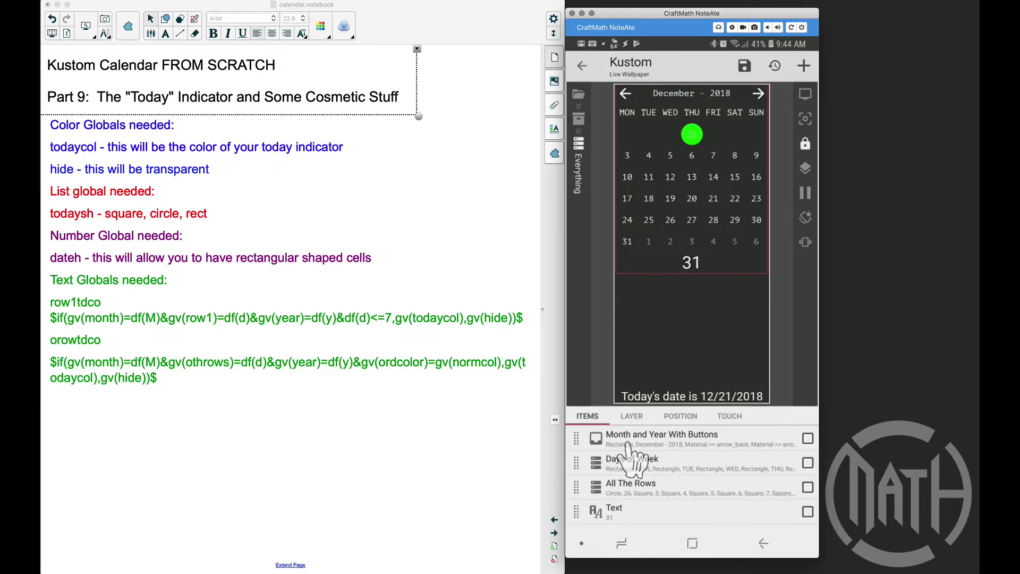
click(646, 491)
click(639, 448)
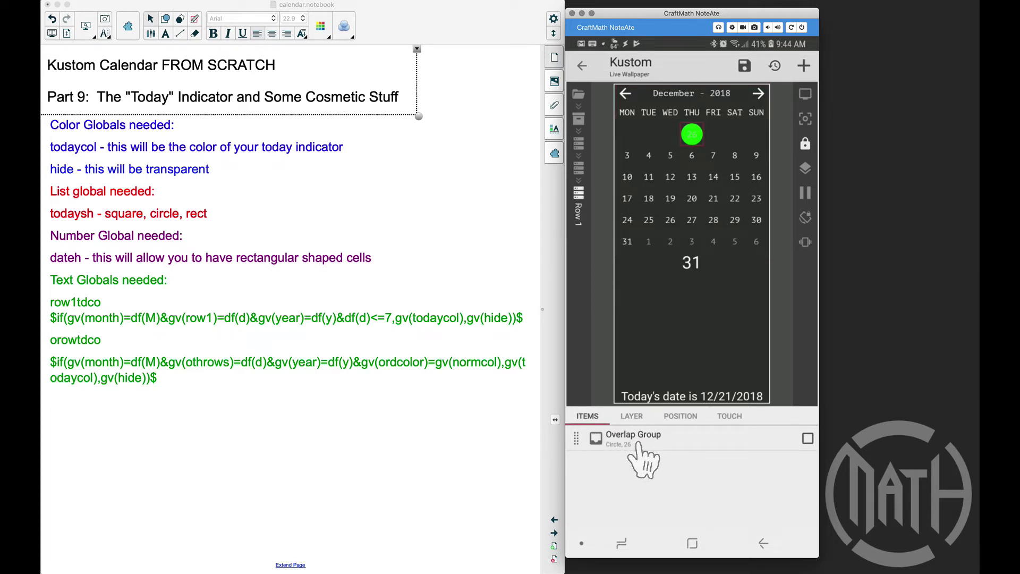
click(640, 447)
click(642, 441)
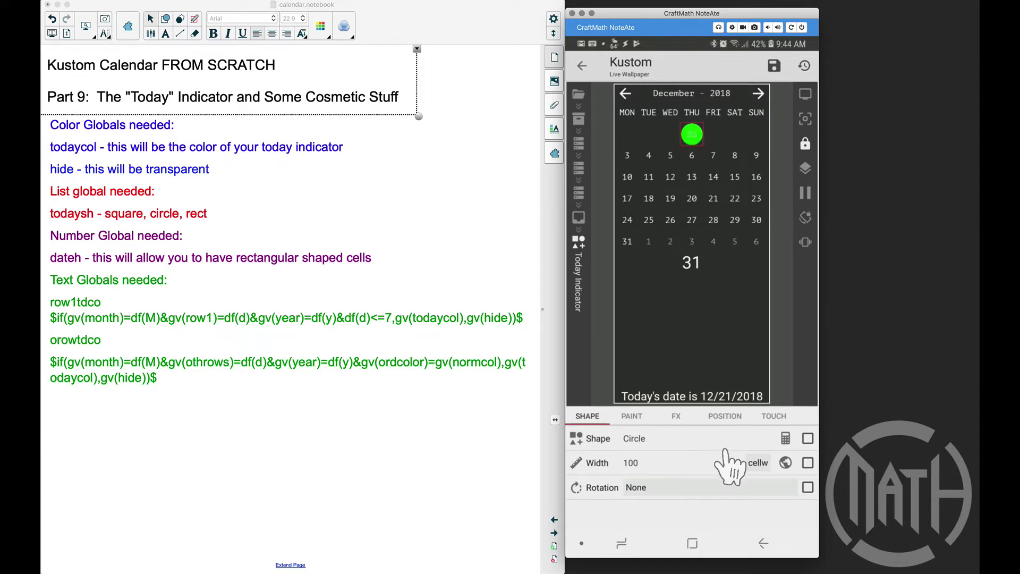
- Replace the row1tdco global's formula with $if(gv(month)=df(M)&gv(row1)=df(d)&gv(year)=df(y)&df(d)<=7,gv(todaycol),gv(hide))$ copied from the notes
click(763, 543)
click(763, 543)
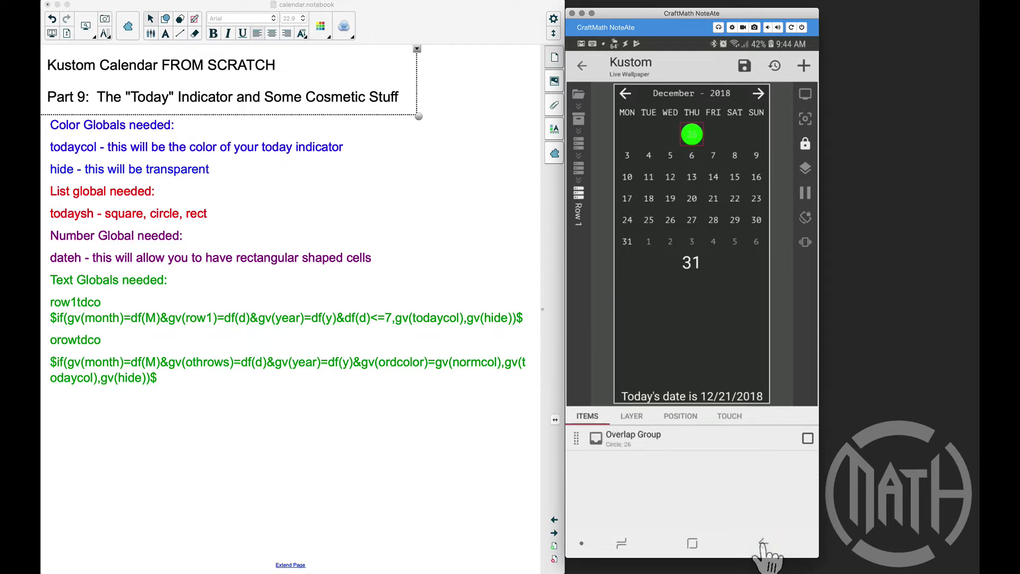
click(736, 415)
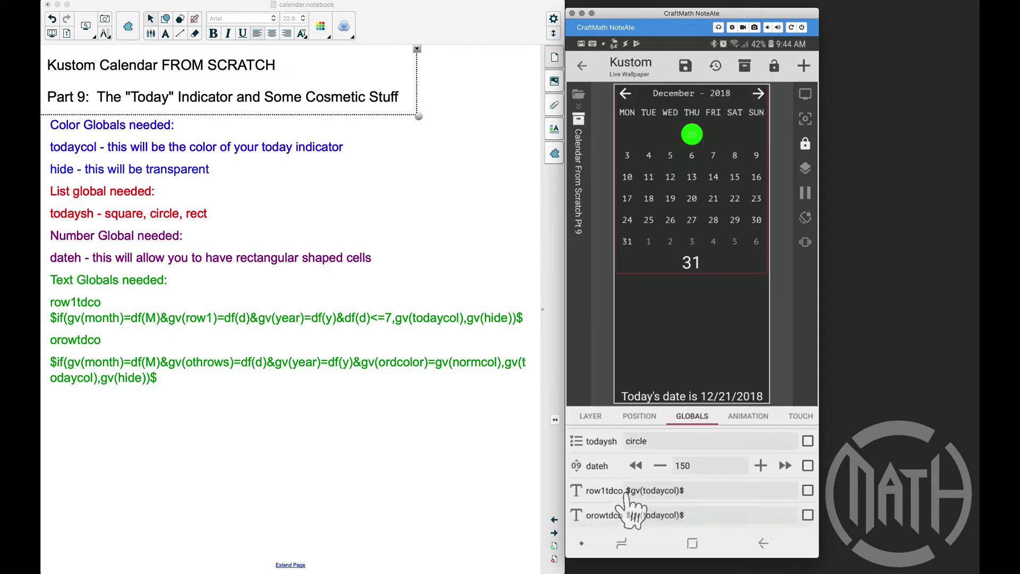
click(671, 494)
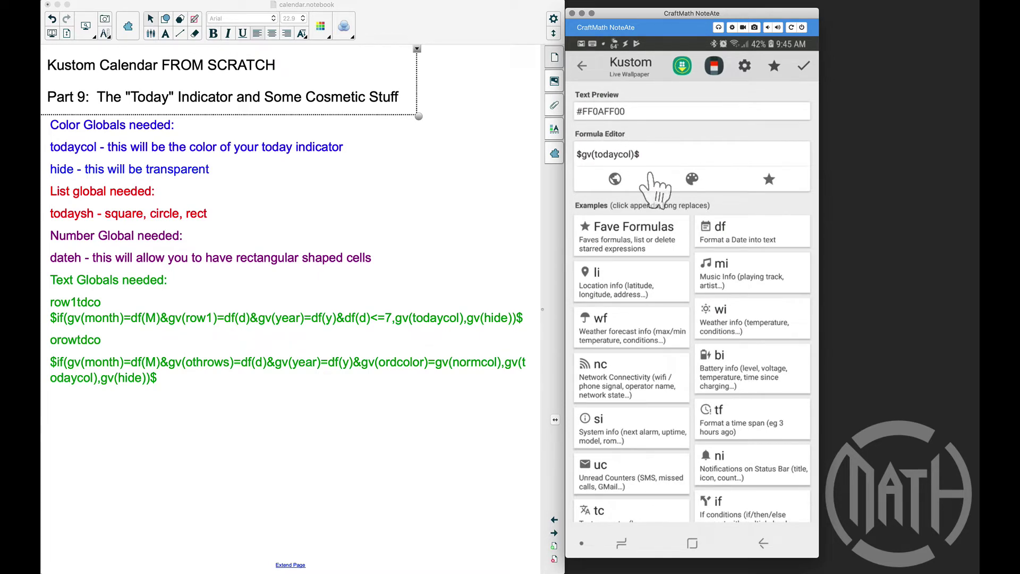
drag(50, 318, 533, 323)
key(super+c)
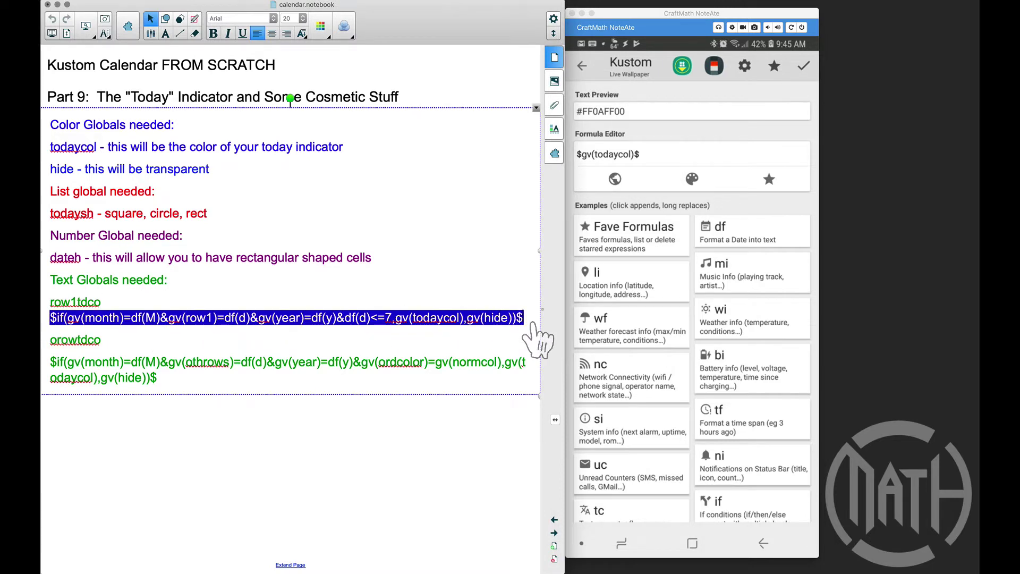
click(656, 165)
key(BackSpace)
key(BackSpace)
key(BackSpace)
key(BackSpace)
key(BackSpace)
key(BackSpace)
key(BackSpace)
key(BackSpace)
key(BackSpace)
key(BackSpace)
key(BackSpace)
key(BackSpace)
key(BackSpace)
key(BackSpace)
key(BackSpace)
key(super+v)
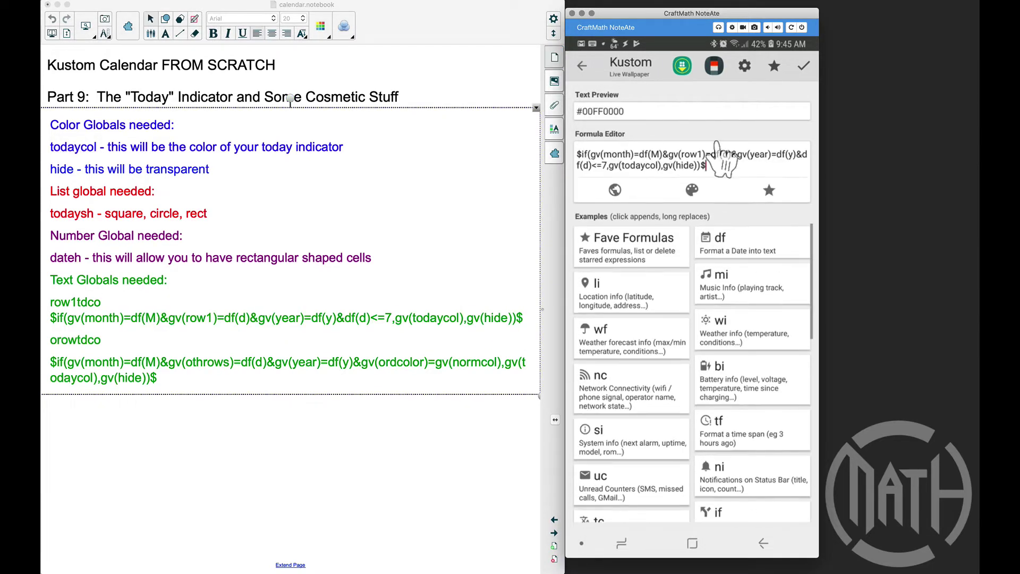
click(804, 65)
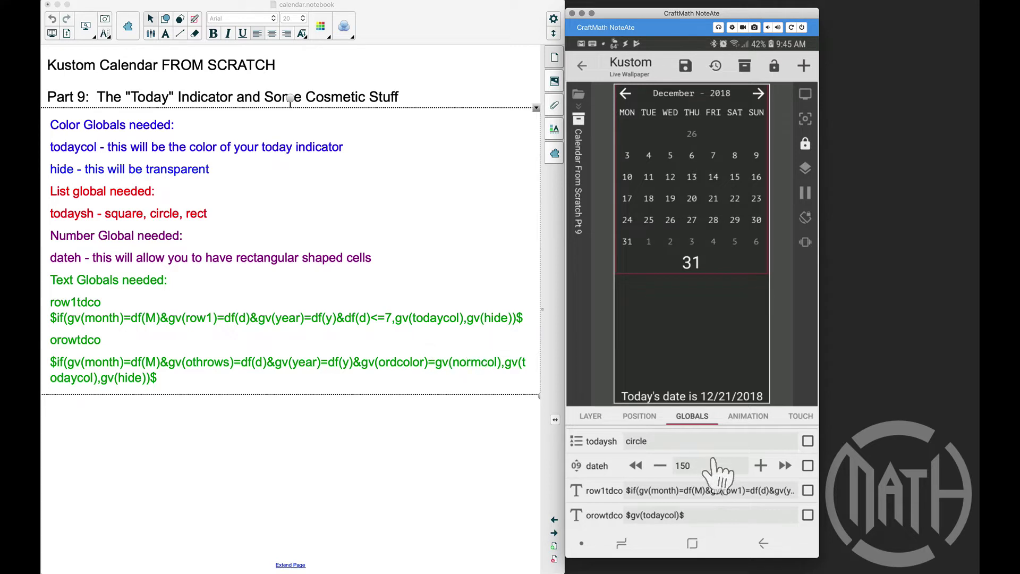
- Preview the date function $df(y)$ on an extra line of the row1tdco formula, and remove that line again
click(681, 494)
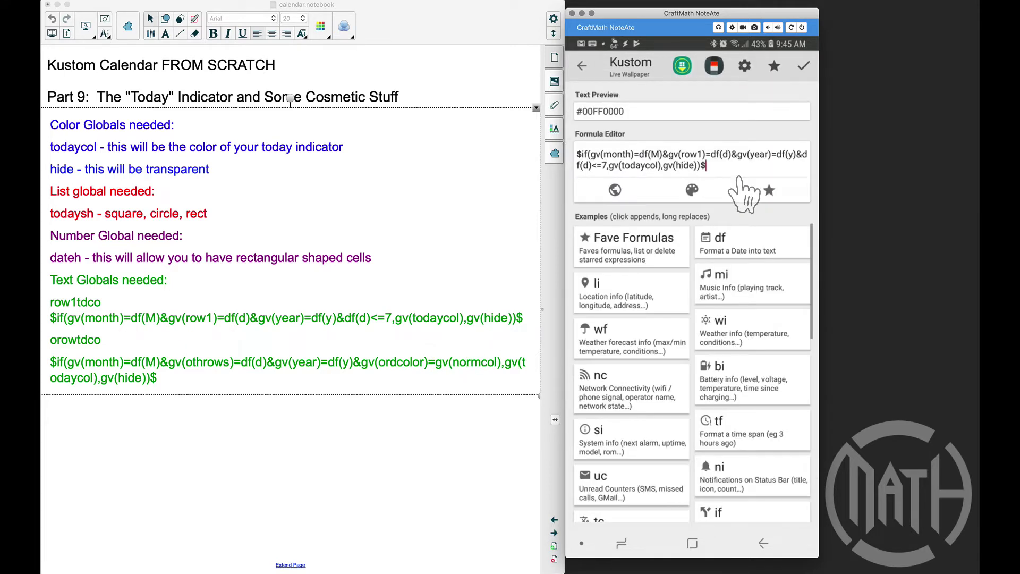
key(Return)
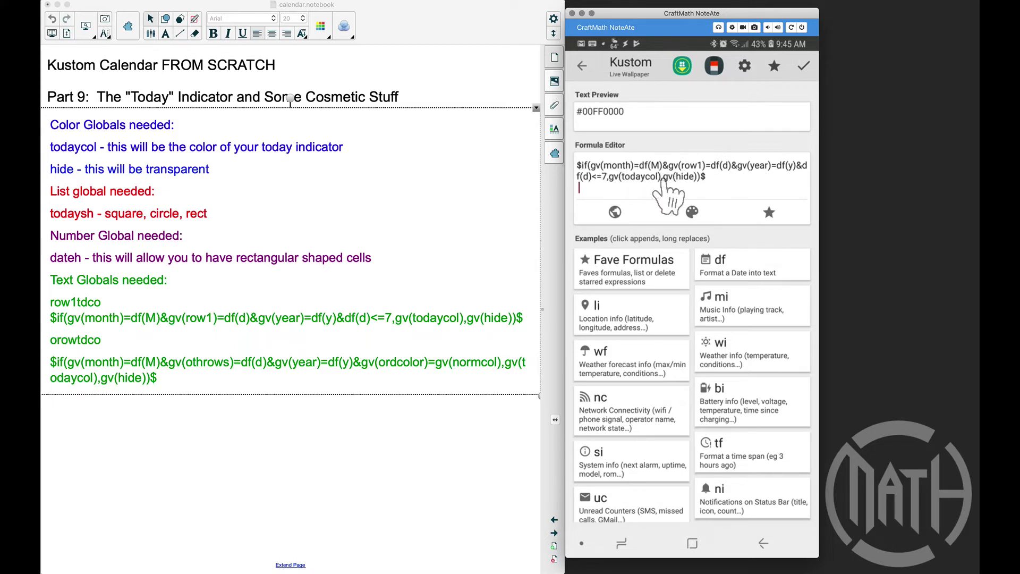
text($df()
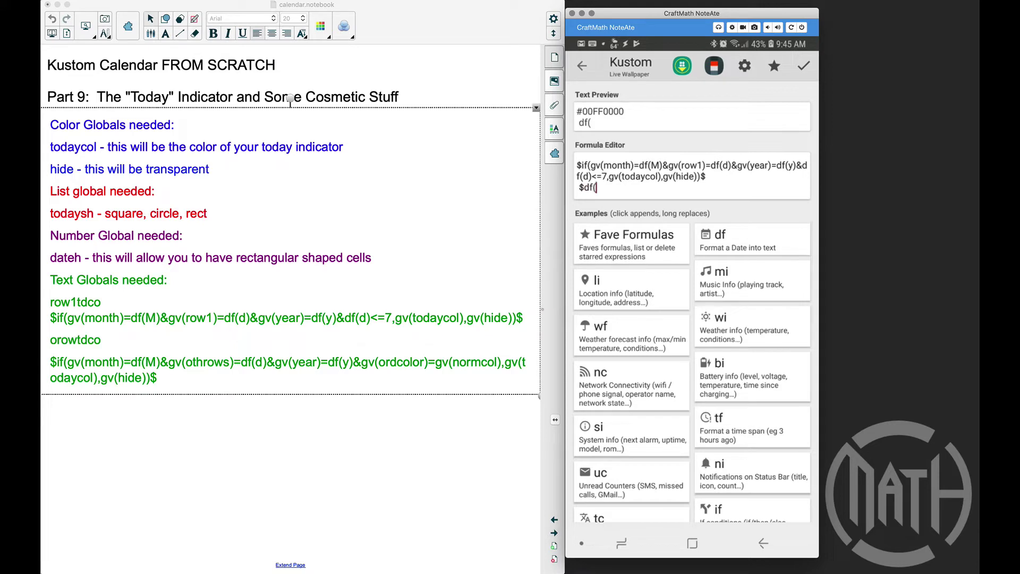
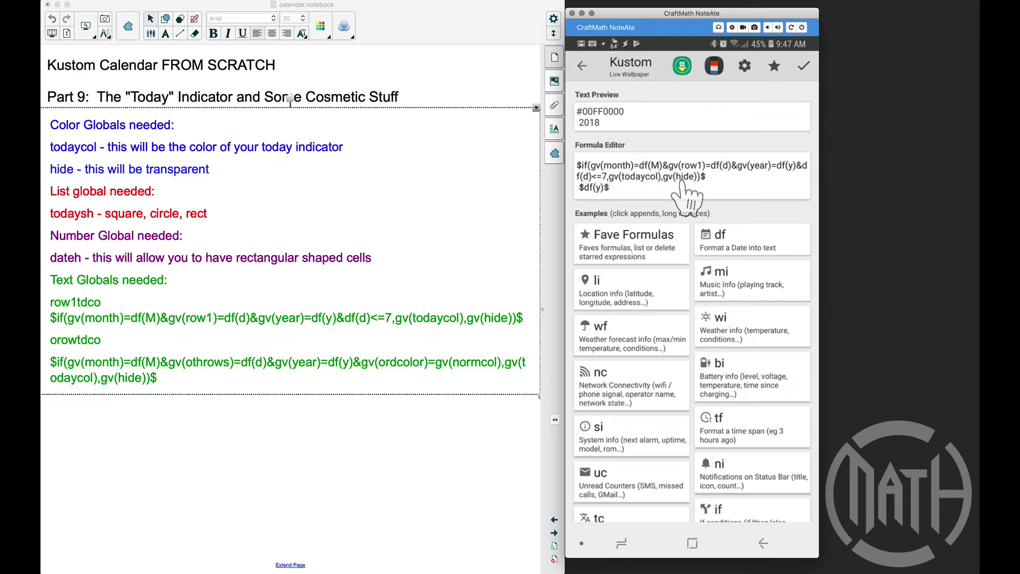
key(BackSpace)
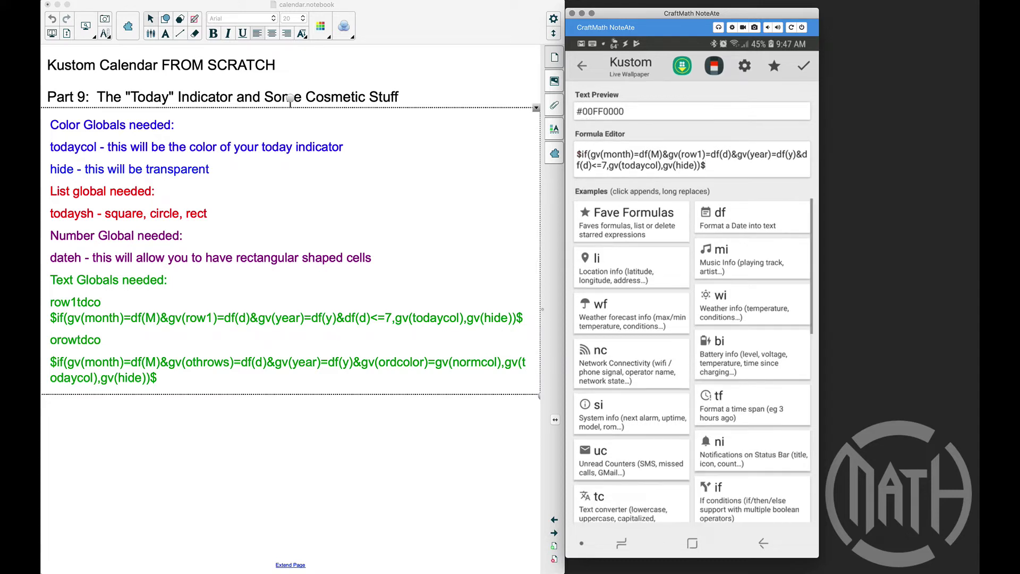
click(804, 66)
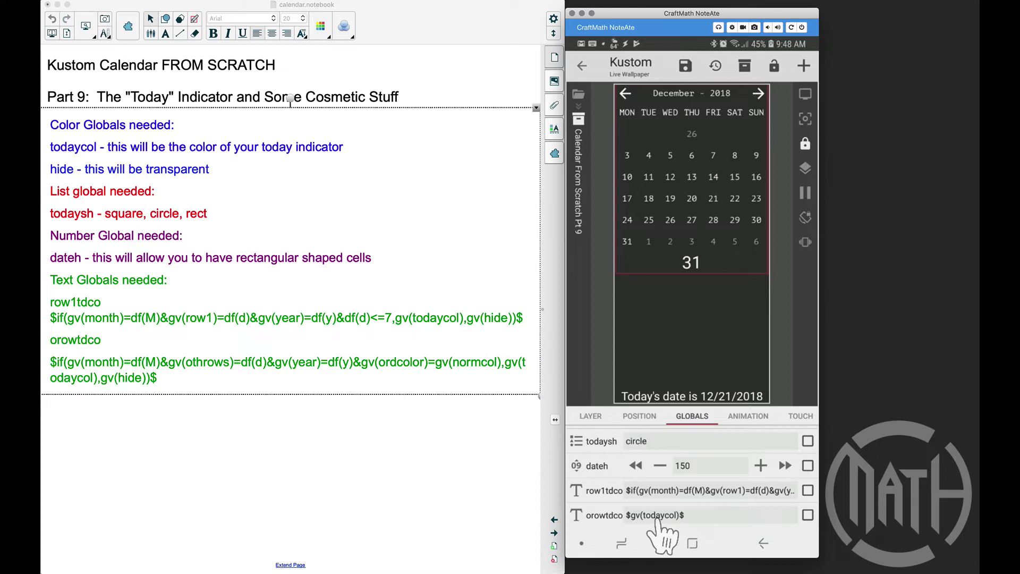
- Delete the four lower Other Row items from All The Rows, keeping Row 1 and the first Other Row
click(590, 417)
click(588, 417)
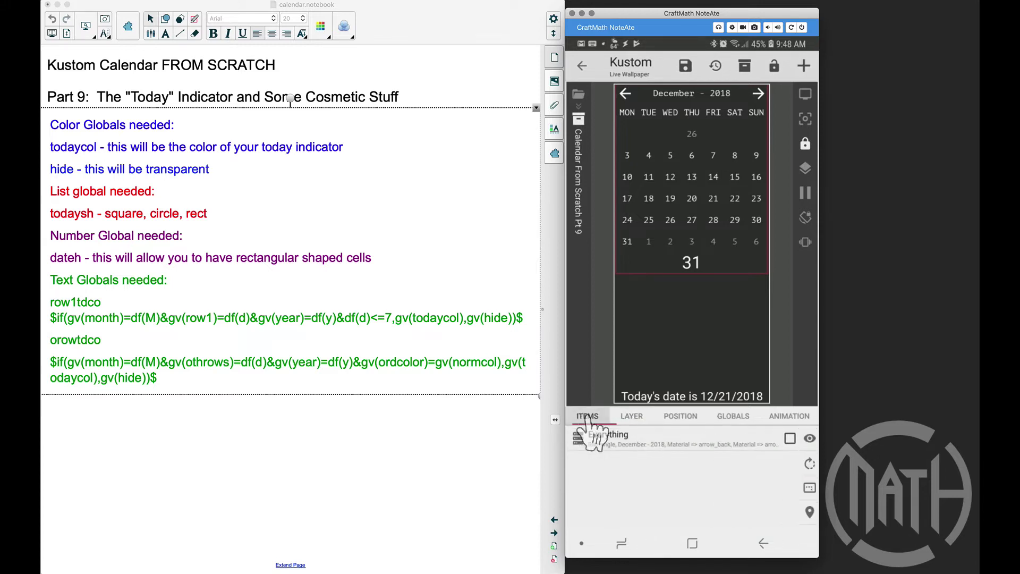
click(643, 444)
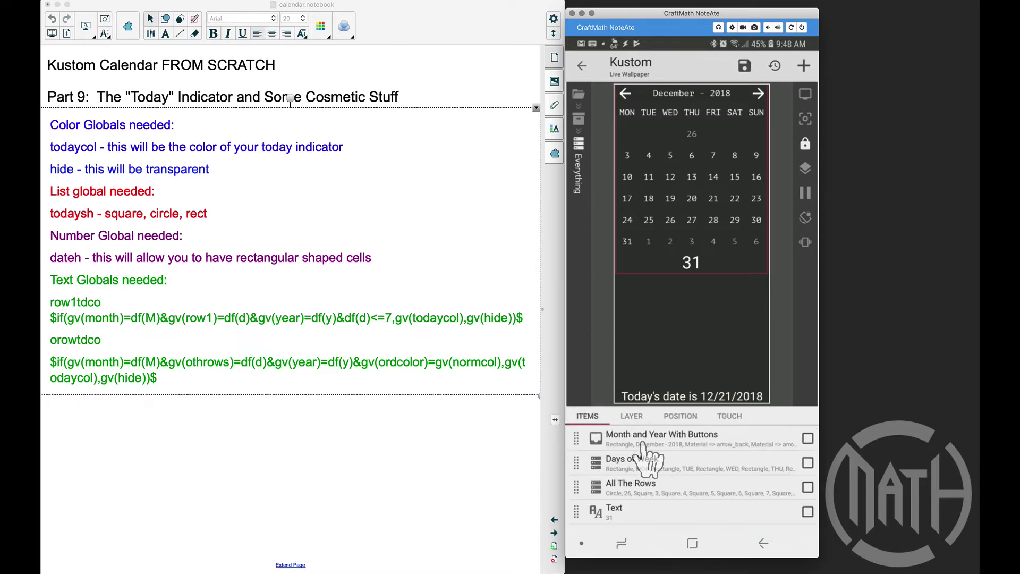
click(628, 484)
scroll(720, 503, down, 2)
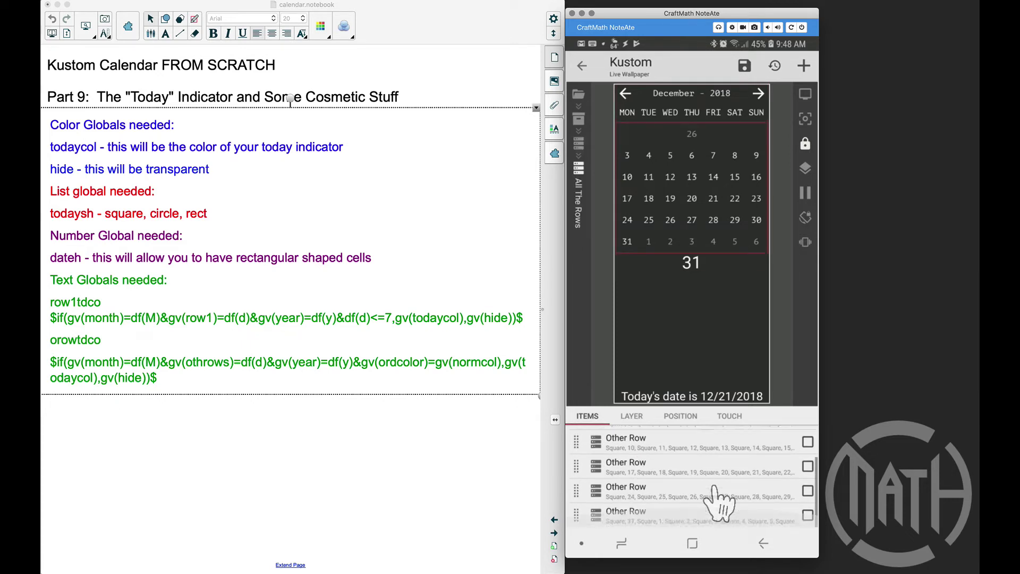
click(808, 515)
click(807, 490)
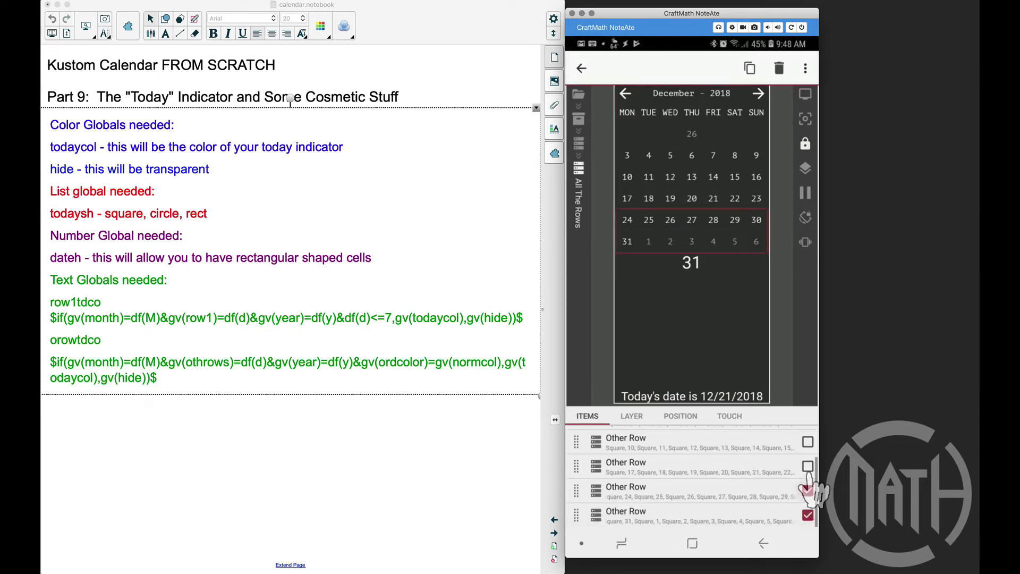
click(807, 466)
key(Delete)
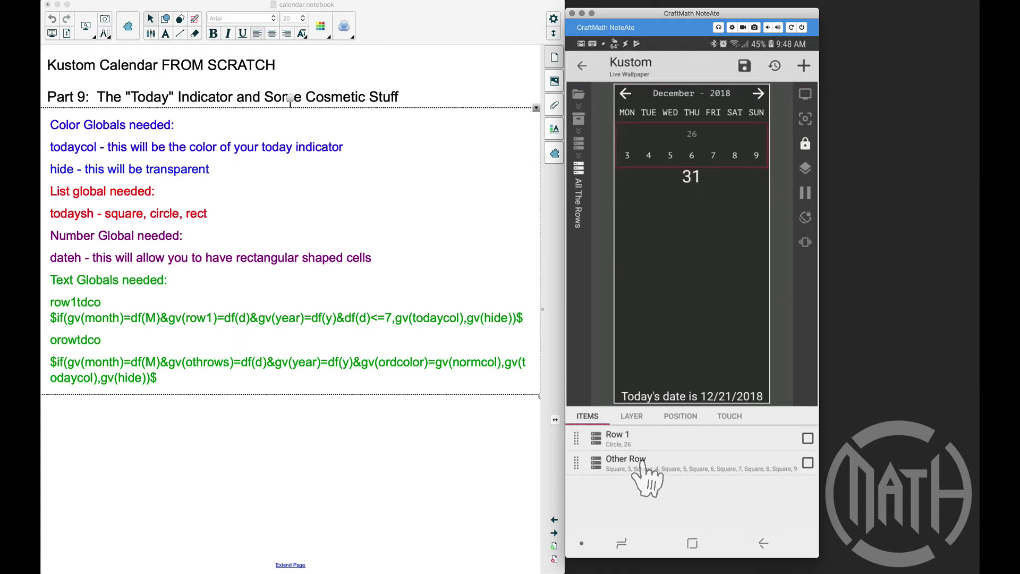
- Copy the Overlap Group in Row 1 and paste it six times to fill the seven-day row
click(616, 438)
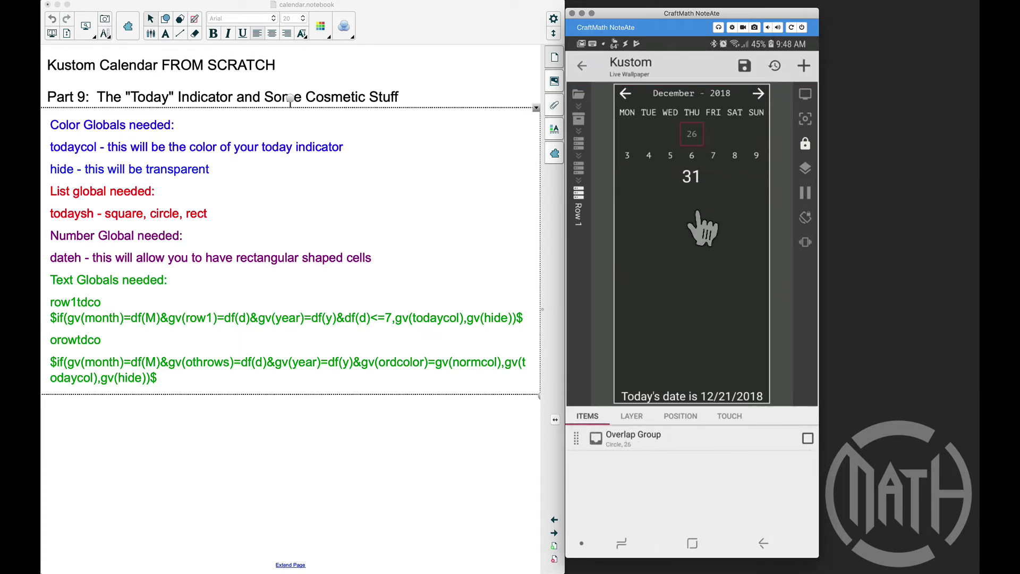
click(807, 438)
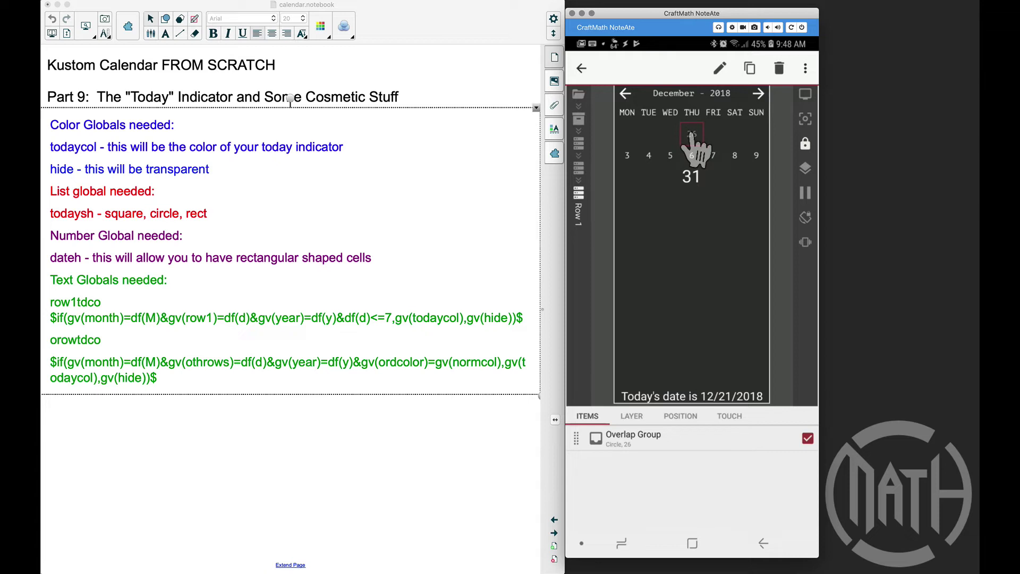
click(750, 69)
click(805, 66)
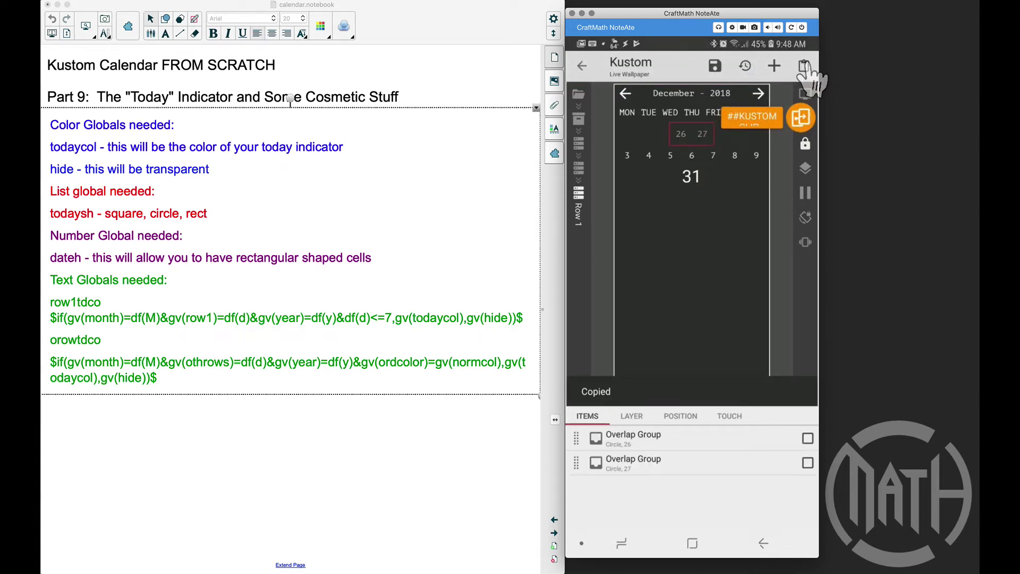
click(805, 66)
click(805, 67)
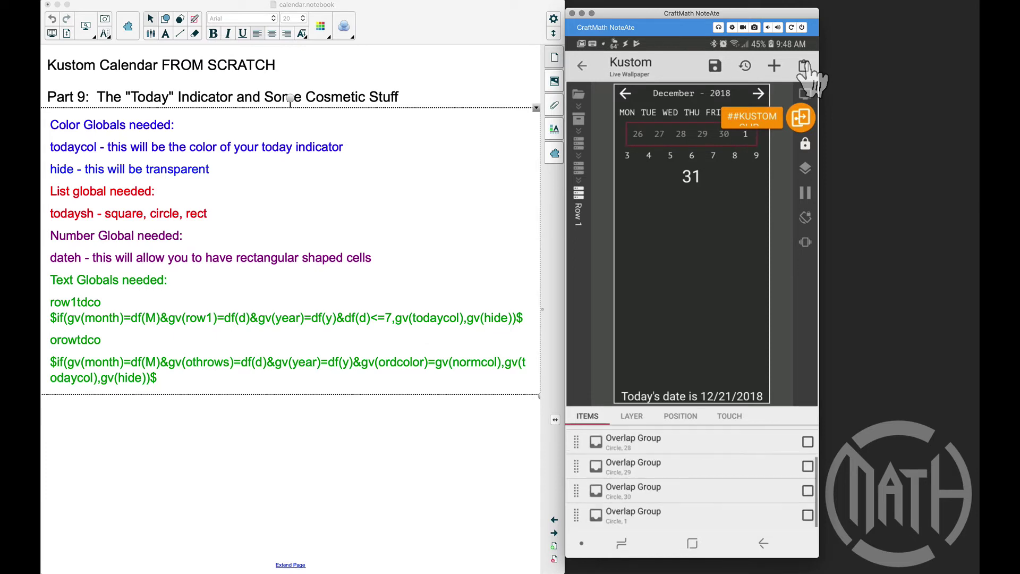
click(805, 66)
click(763, 542)
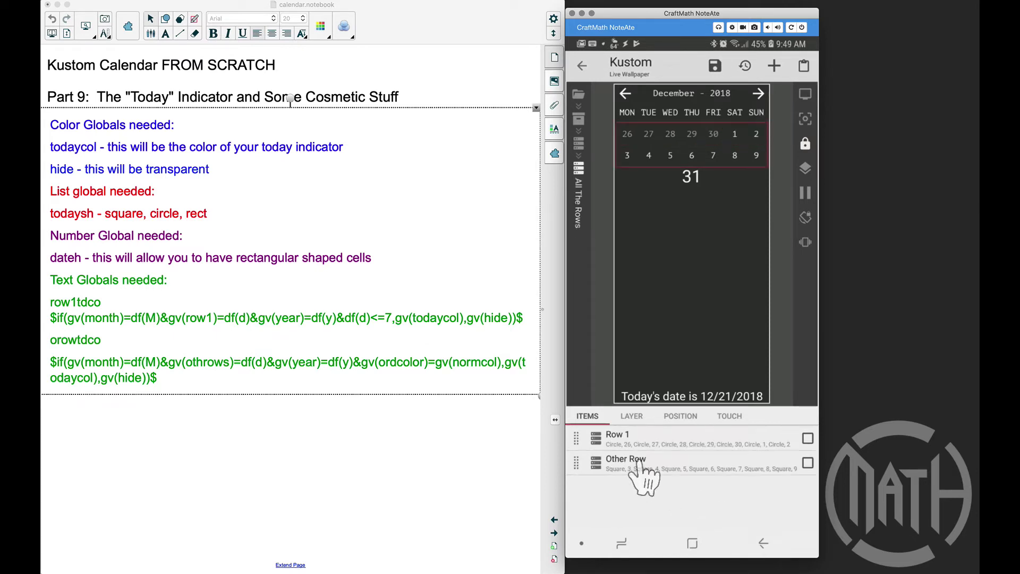
- Delete six of the Overlap Groups in the remaining Other Row, keeping just one
click(773, 467)
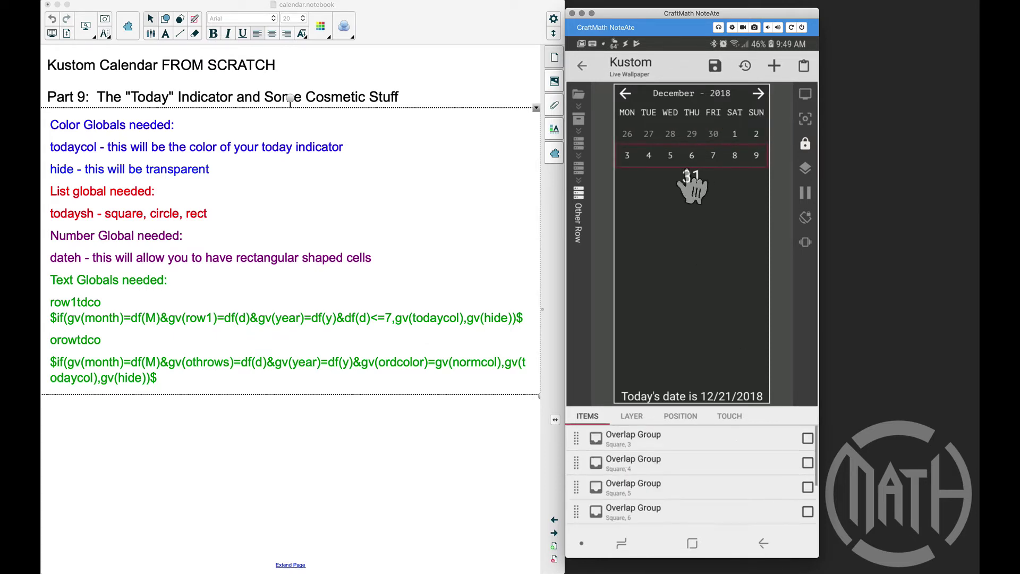
click(808, 512)
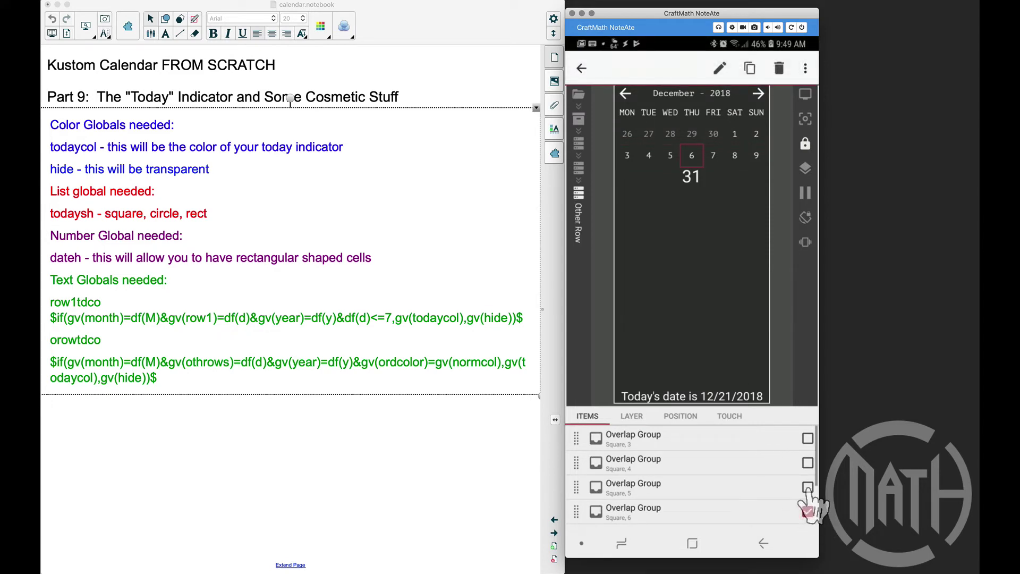
click(808, 487)
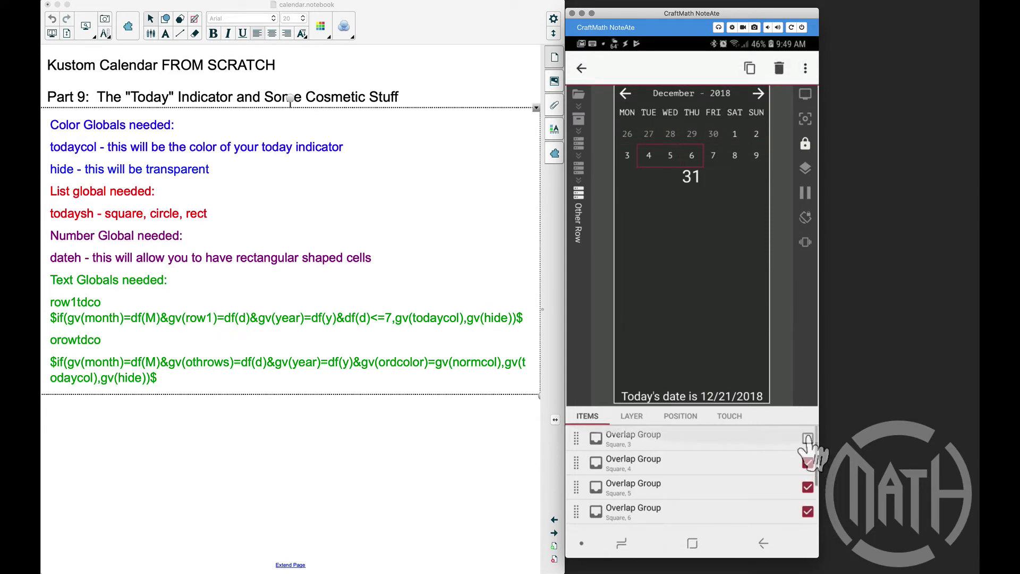
click(779, 68)
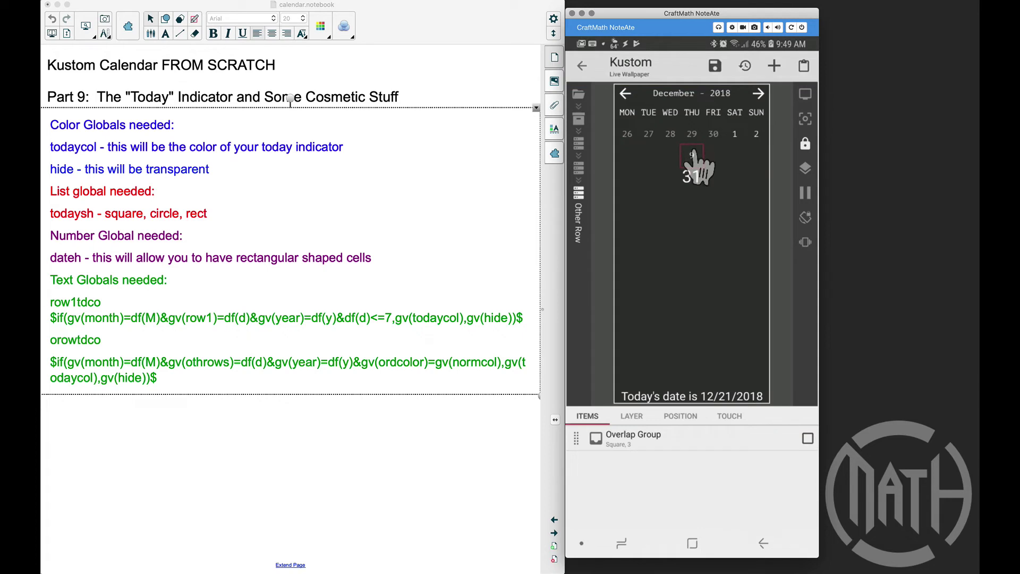
- Reopen and re-apply the text formula of the date Text item in the Other Row's remaining Overlap Group
click(628, 447)
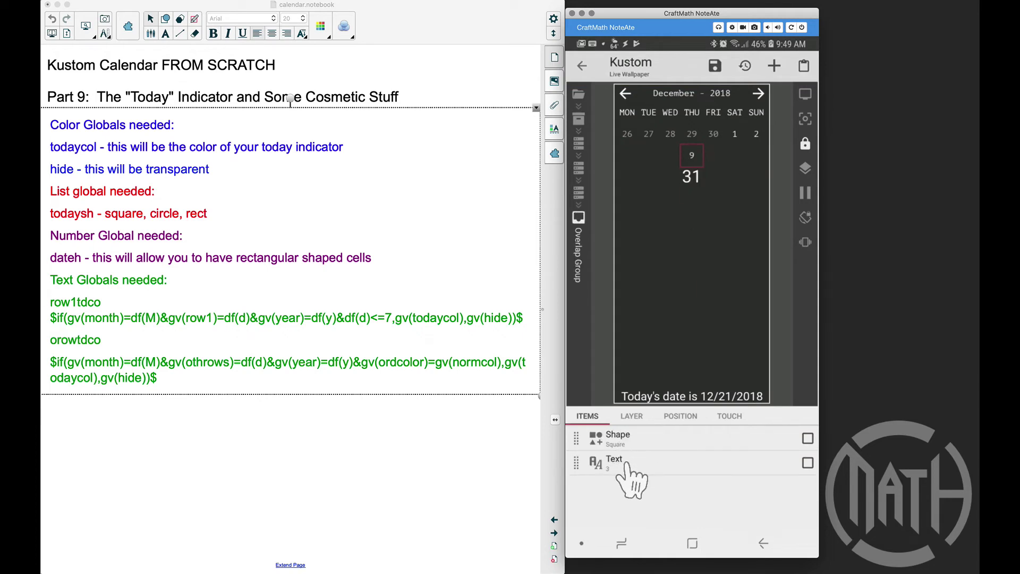
click(620, 463)
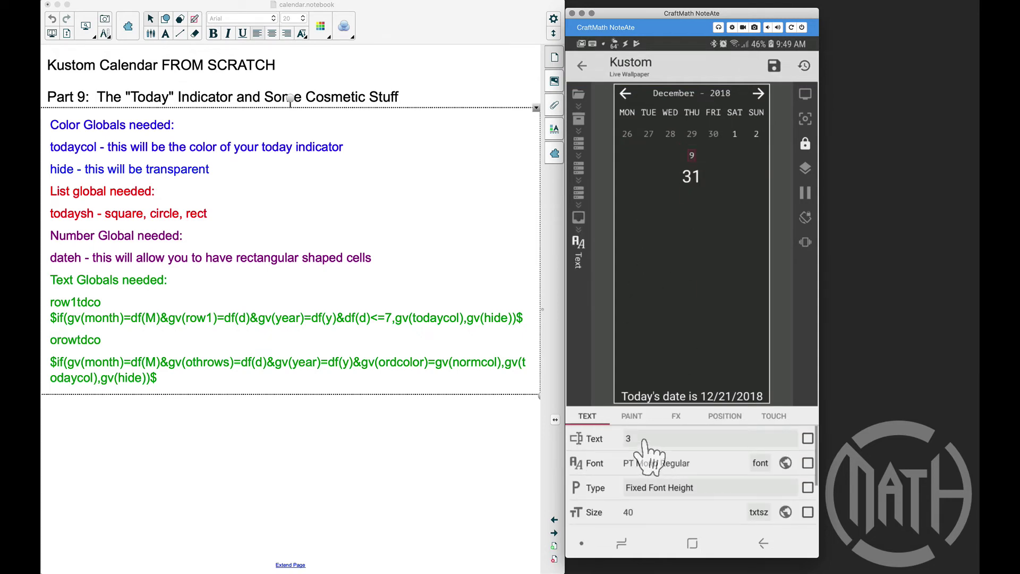
click(650, 440)
click(801, 88)
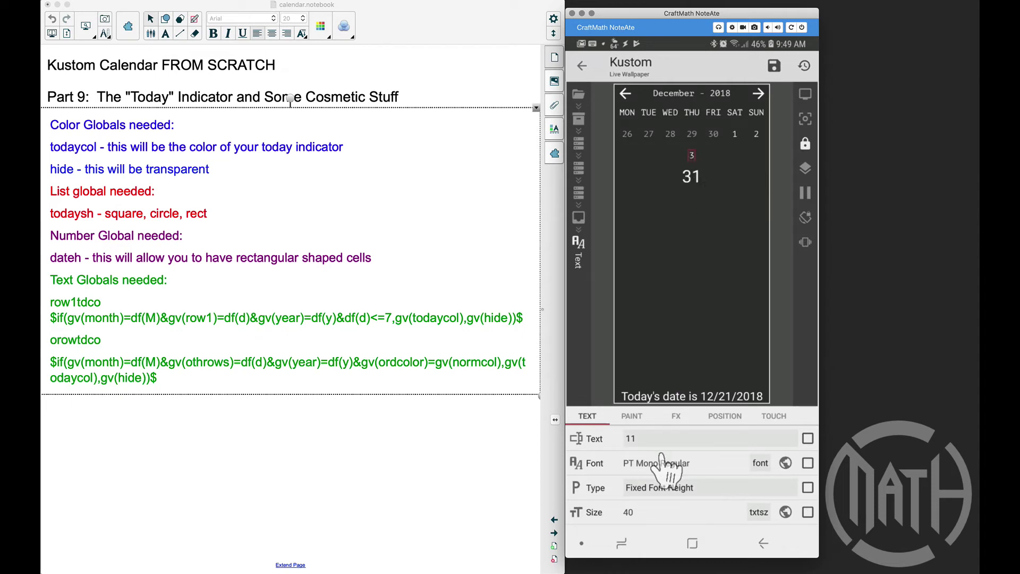
click(763, 543)
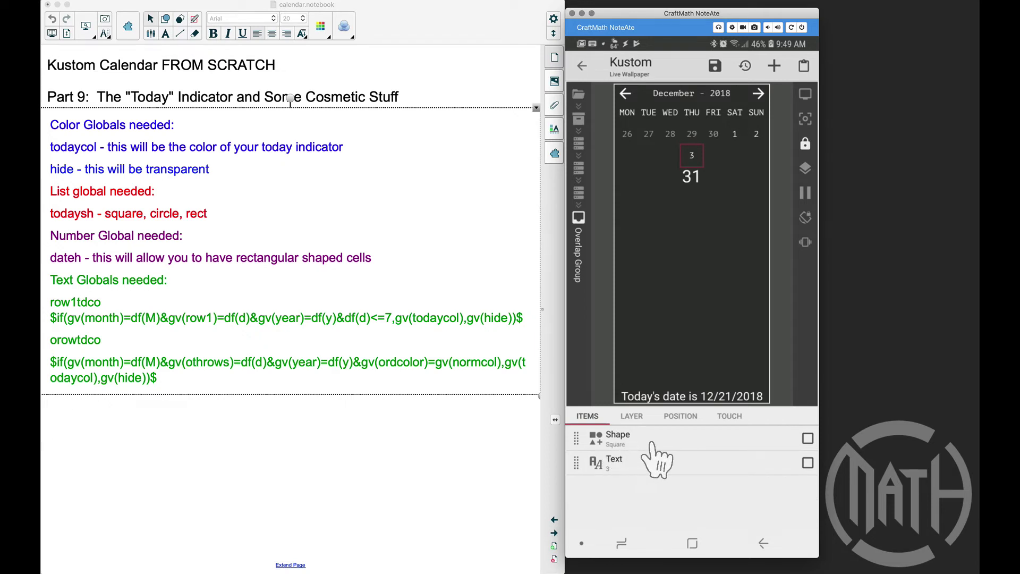
- Rename the Shape in the Other Row's Overlap Group to Today Indicator
click(807, 440)
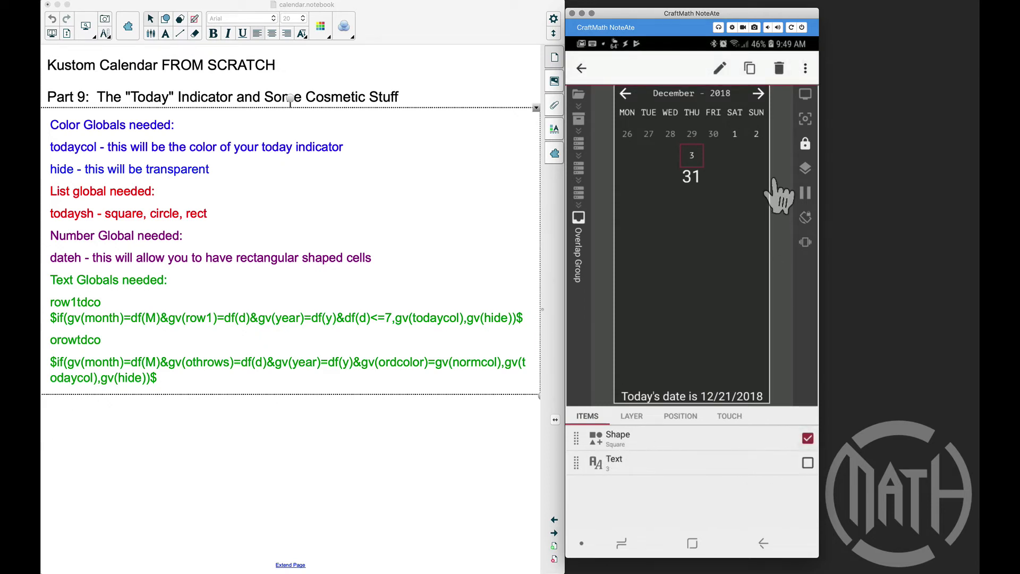
click(718, 68)
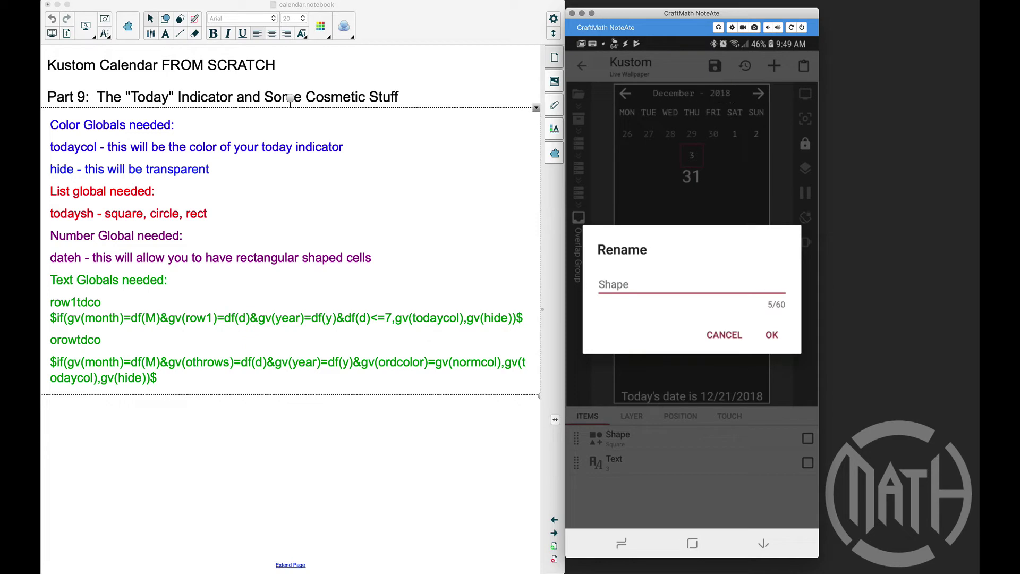
key(BackSpace)
text(Today Indicator)
key(Return)
- Drive the shape type of the Other Row's Today Indicator with the formula $gv(todaysh)$
click(640, 446)
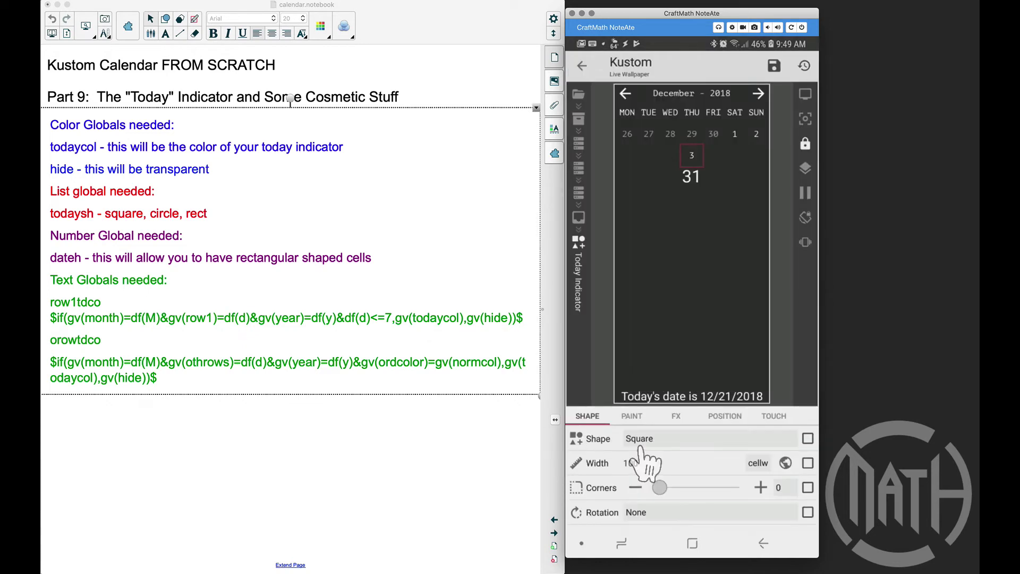
click(808, 438)
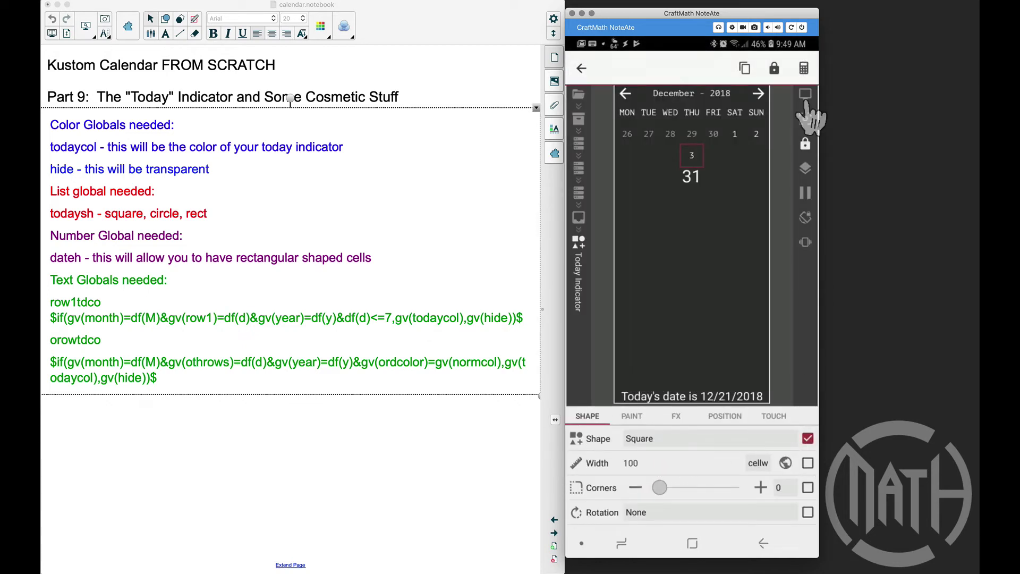
click(803, 68)
click(620, 202)
click(641, 497)
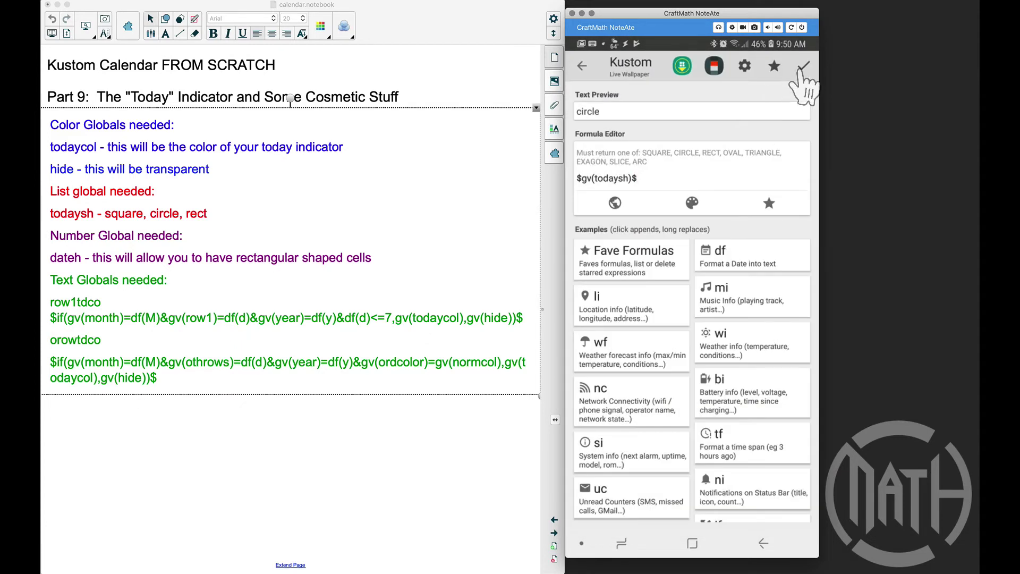
click(806, 67)
- Drive the paint color of the Other Row's Today Indicator with the formula $gv(orowtdco)$
click(633, 417)
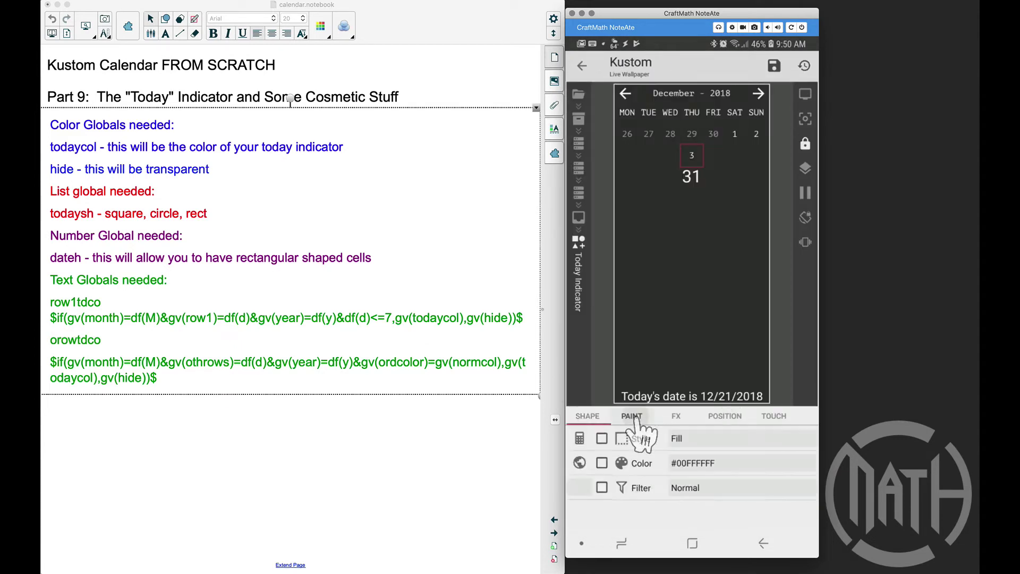
click(808, 463)
click(803, 68)
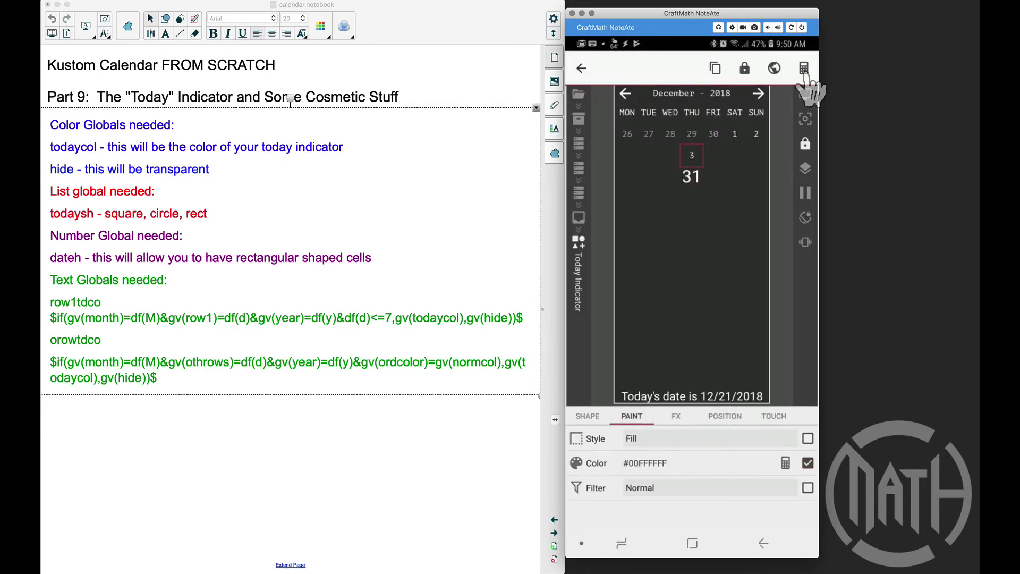
click(787, 463)
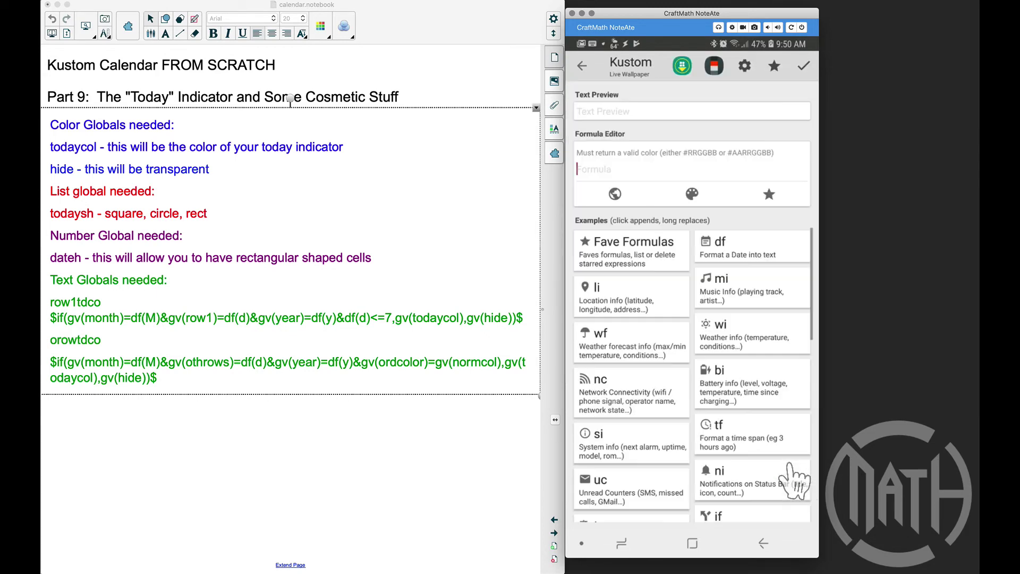
click(622, 201)
click(625, 500)
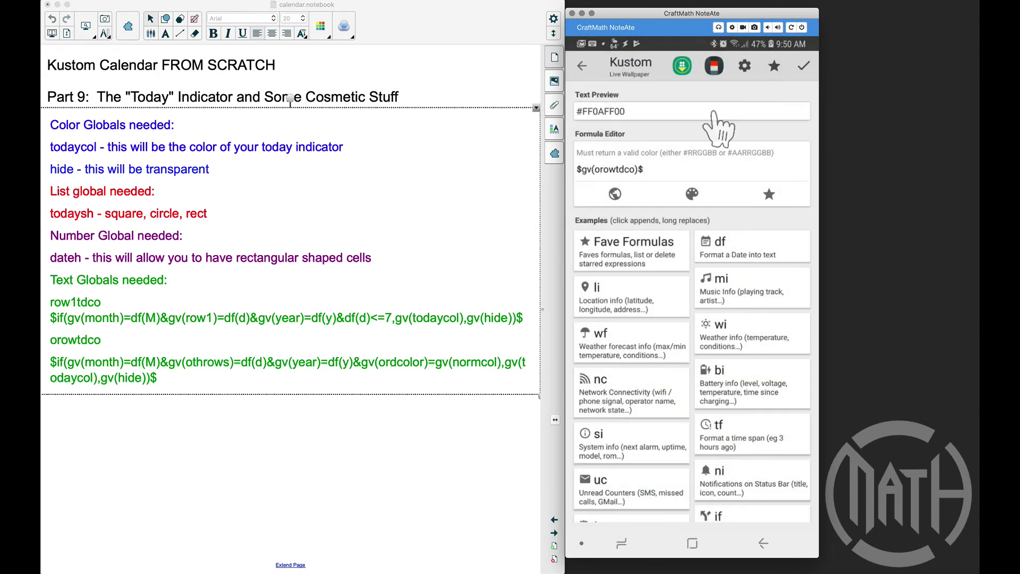
click(803, 66)
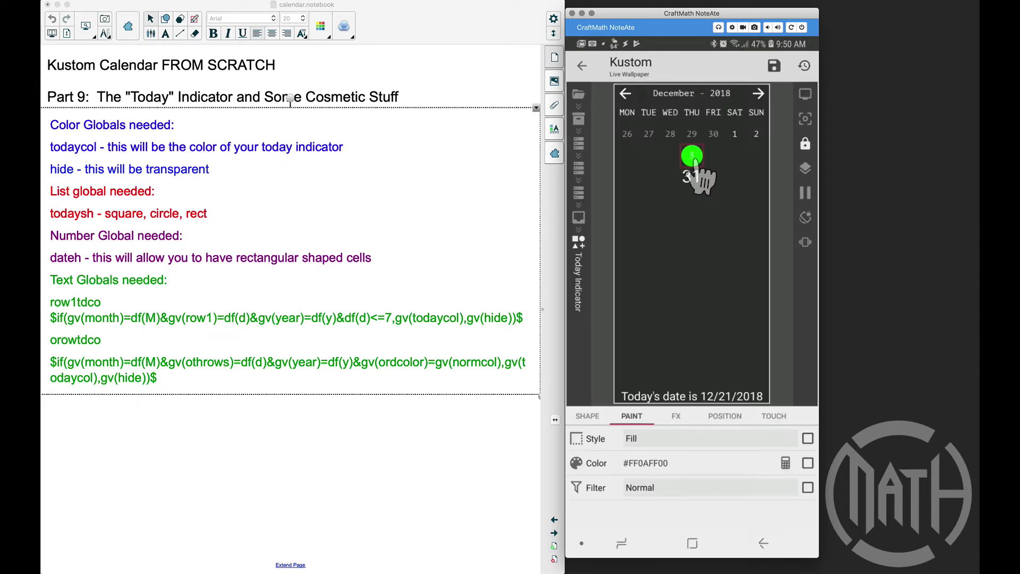
- Return to the Calendar From Scratch Pt 9 component's globals and set todaysh to rect
click(761, 544)
click(761, 543)
click(761, 543)
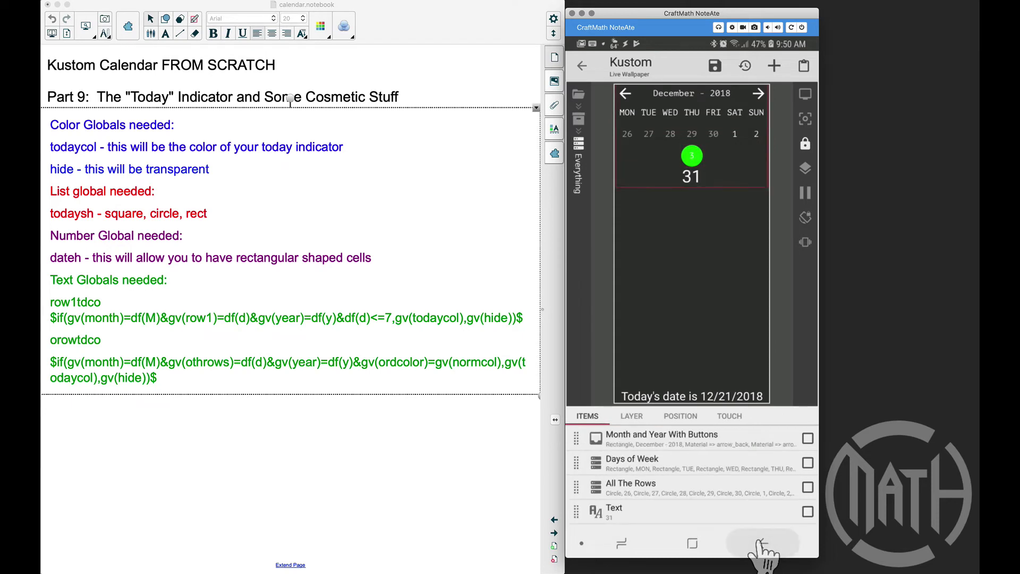
click(761, 544)
click(736, 416)
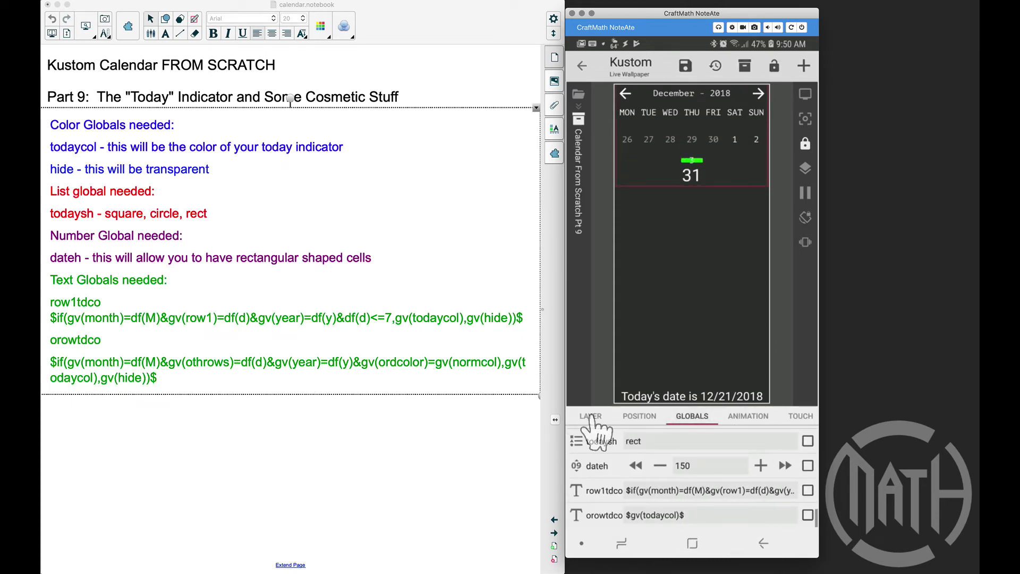
- Link the height of the Other Row's Today Indicator to the dateh global
click(590, 417)
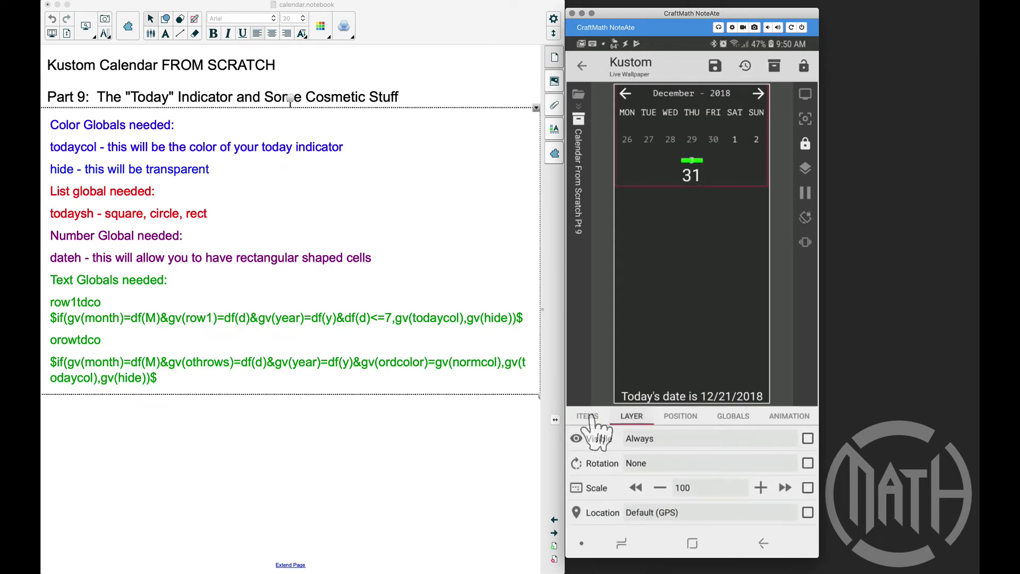
click(588, 417)
click(638, 445)
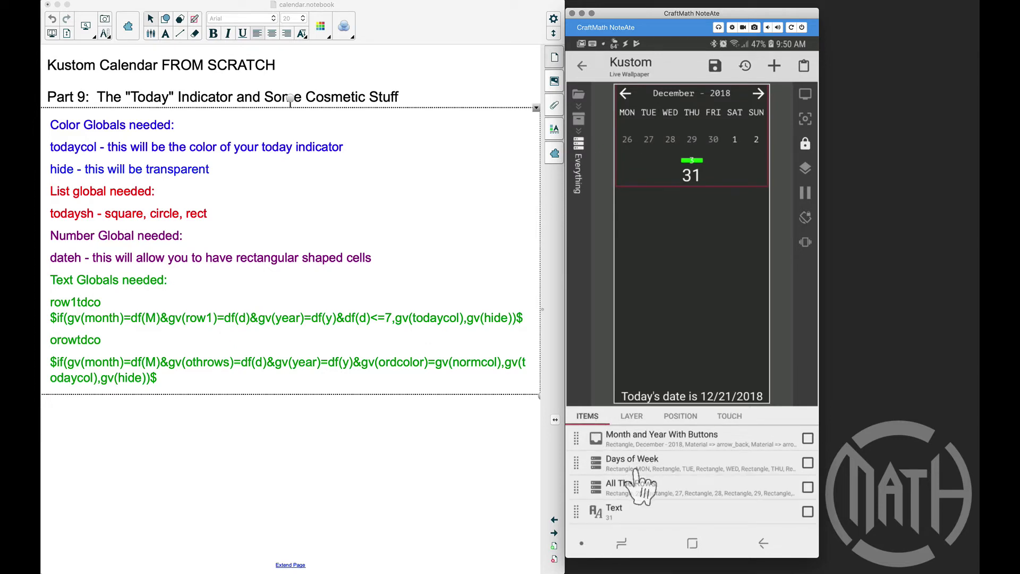
click(641, 485)
click(639, 460)
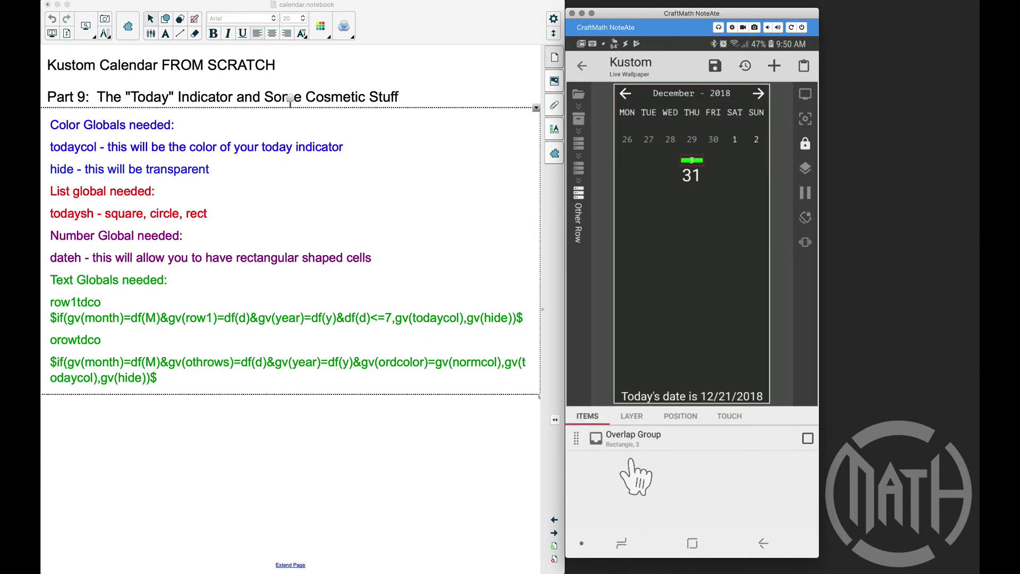
click(636, 438)
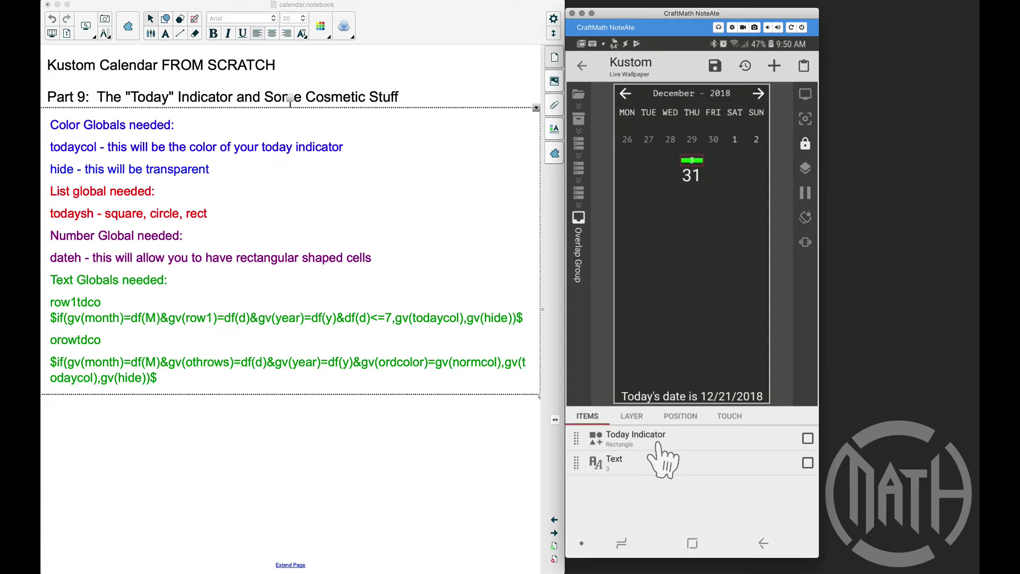
click(659, 444)
click(808, 487)
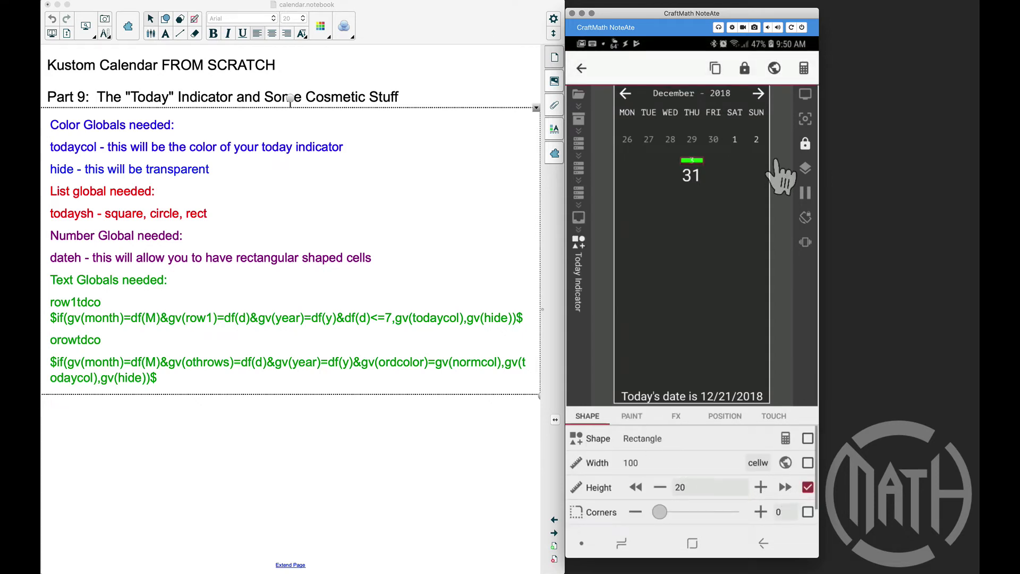
click(775, 68)
click(786, 487)
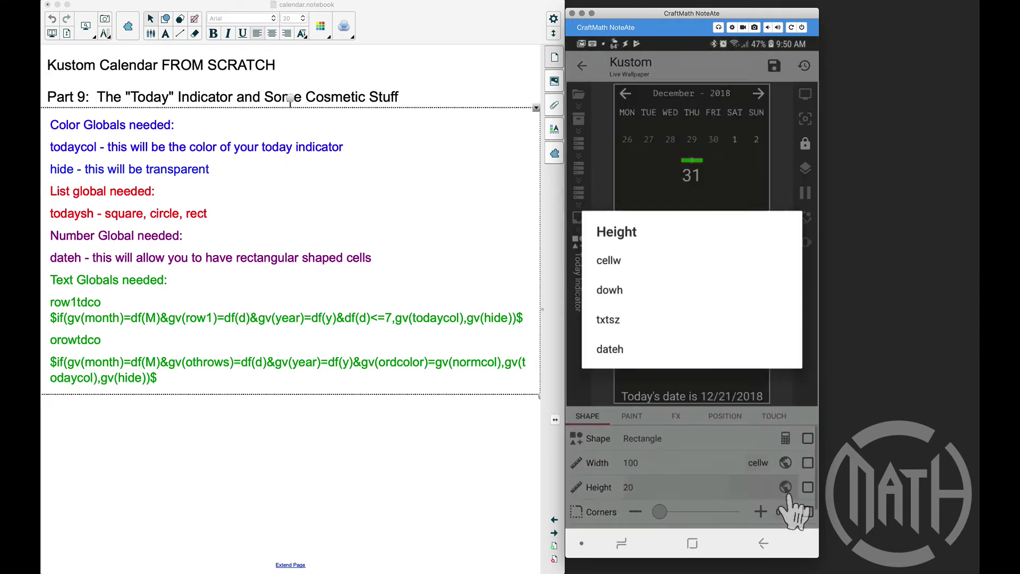
click(616, 321)
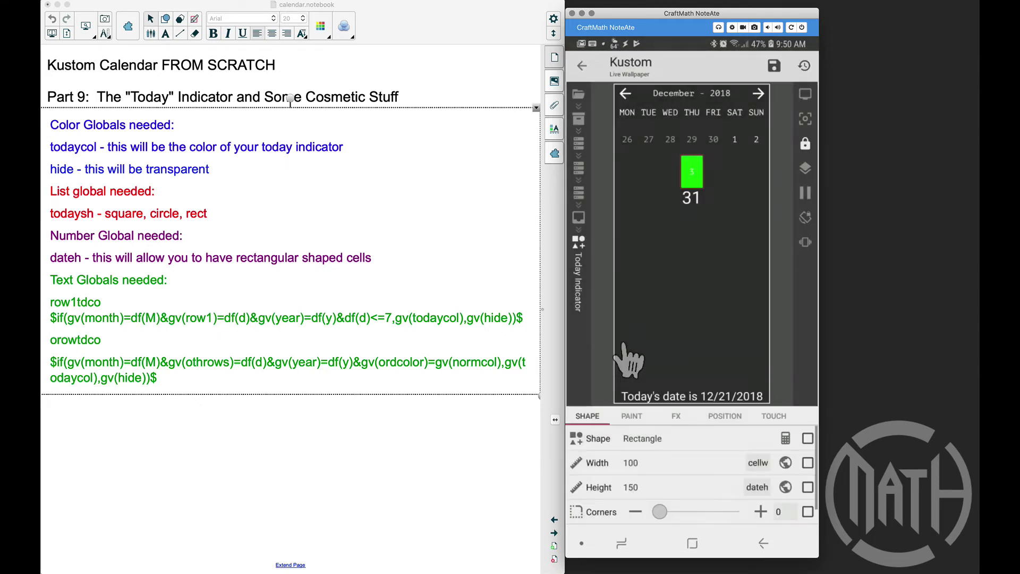
- Test the component's todaysh global by switching it to square, circle and back to rect
click(763, 543)
click(763, 542)
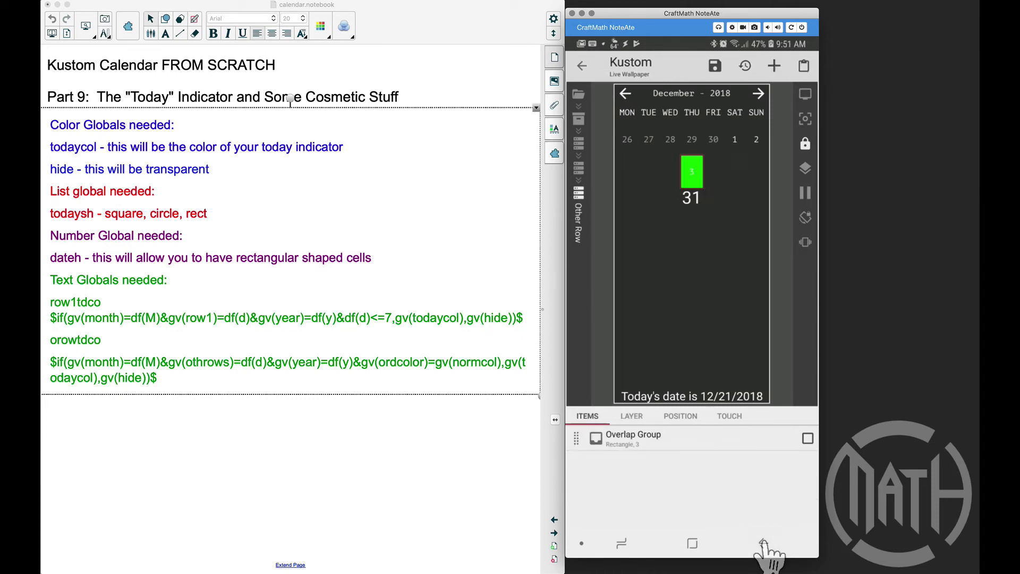
click(764, 543)
click(763, 542)
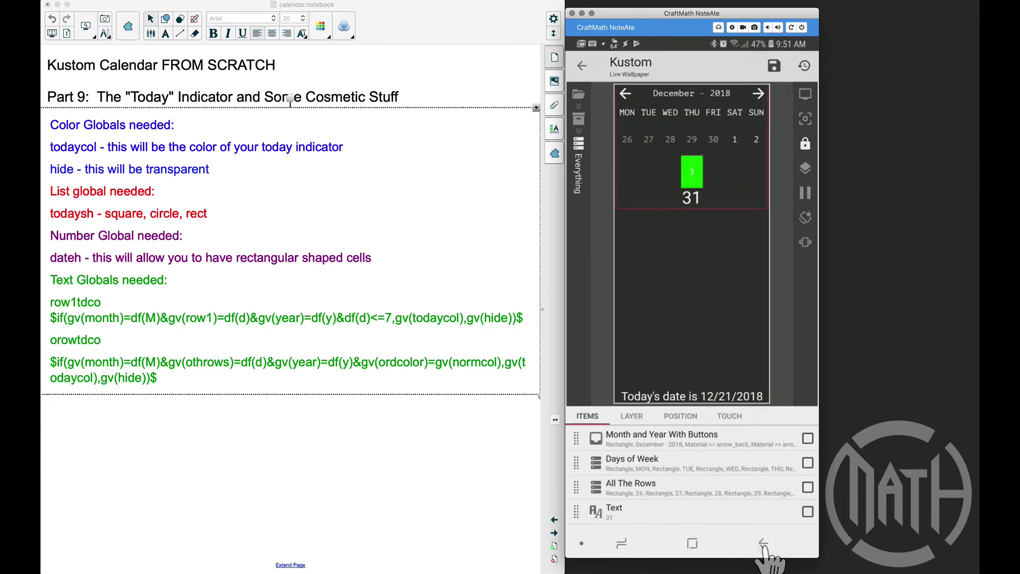
click(764, 542)
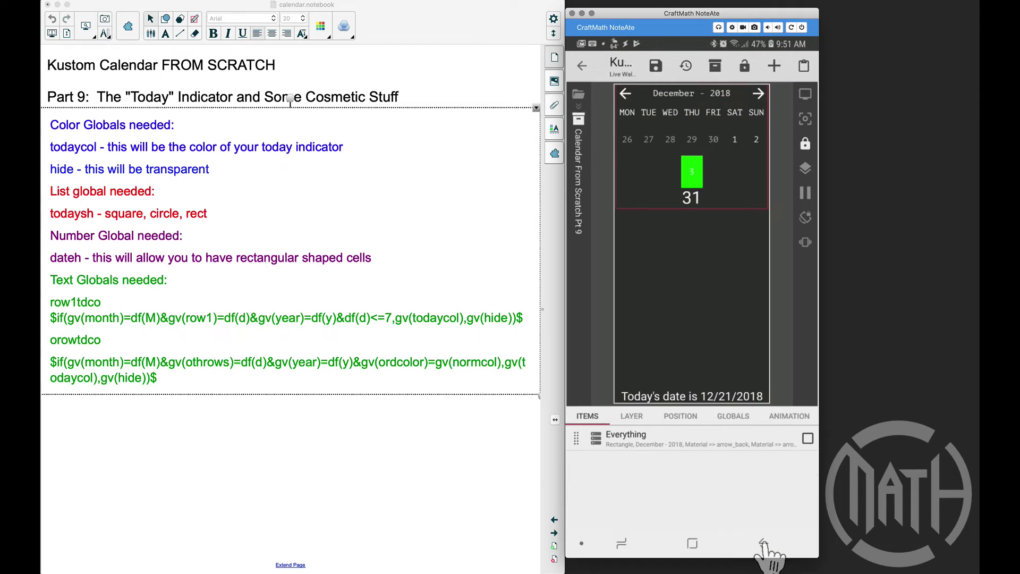
click(734, 417)
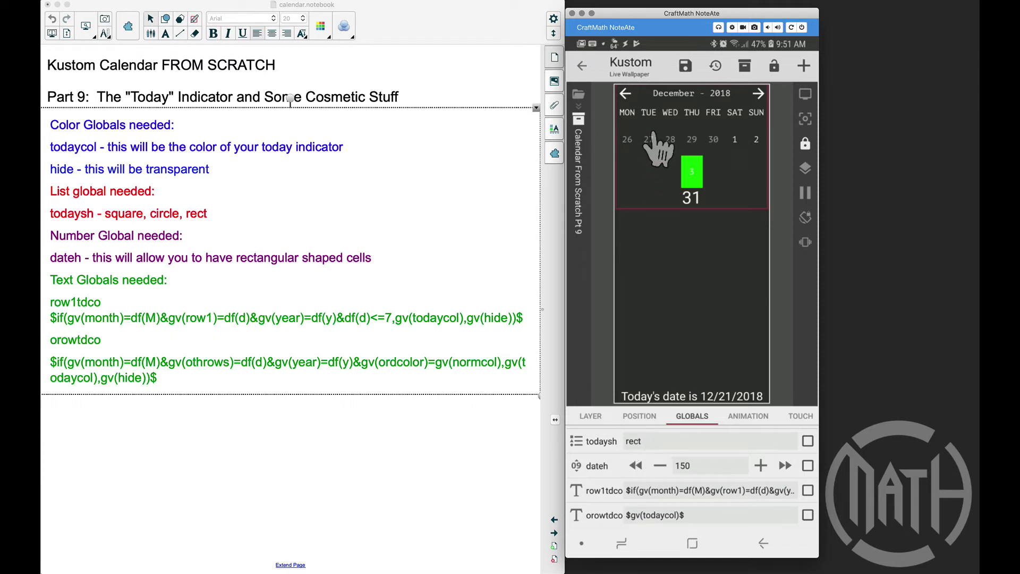
click(643, 444)
click(613, 272)
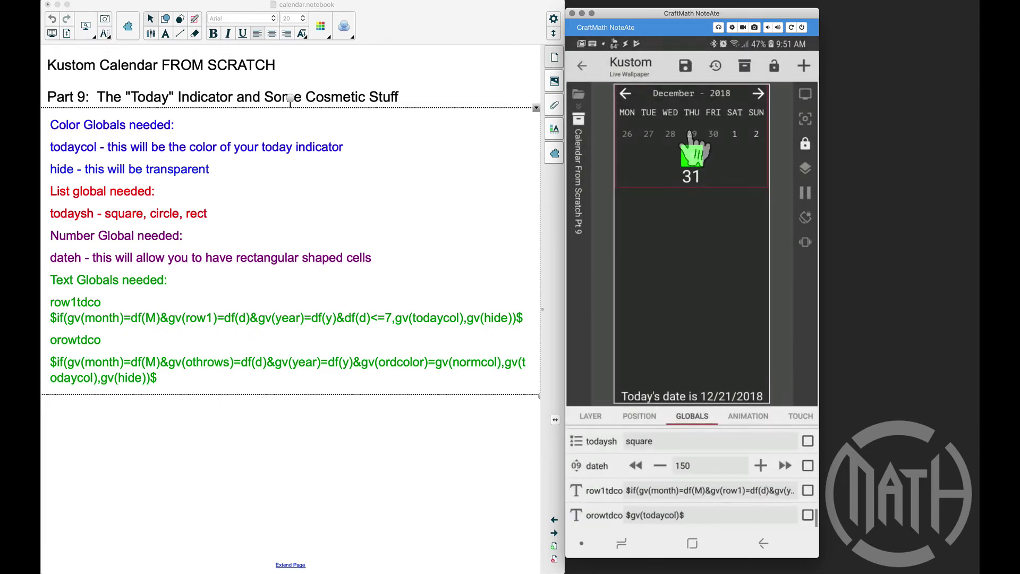
click(644, 444)
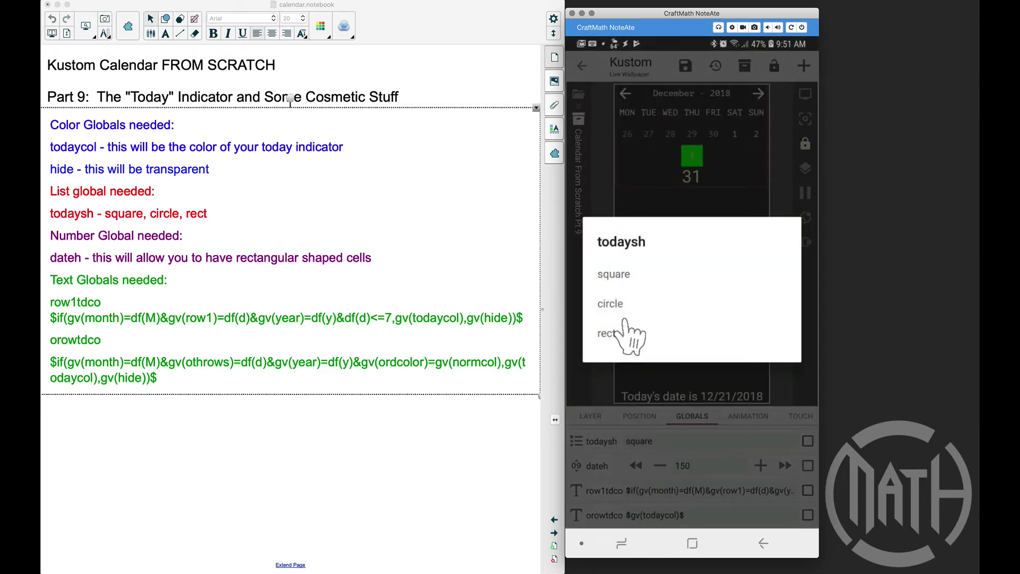
click(625, 308)
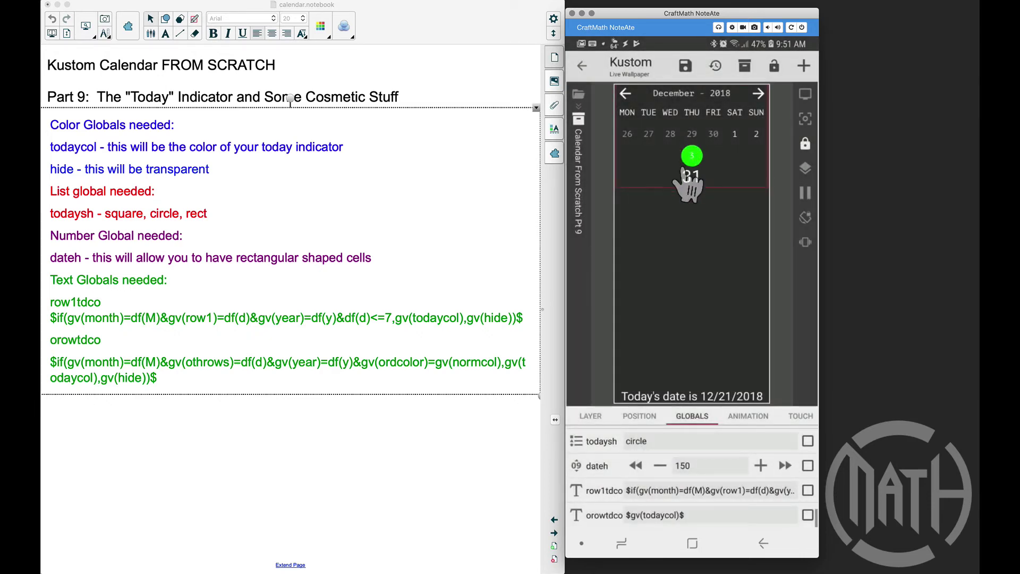
click(668, 442)
click(632, 336)
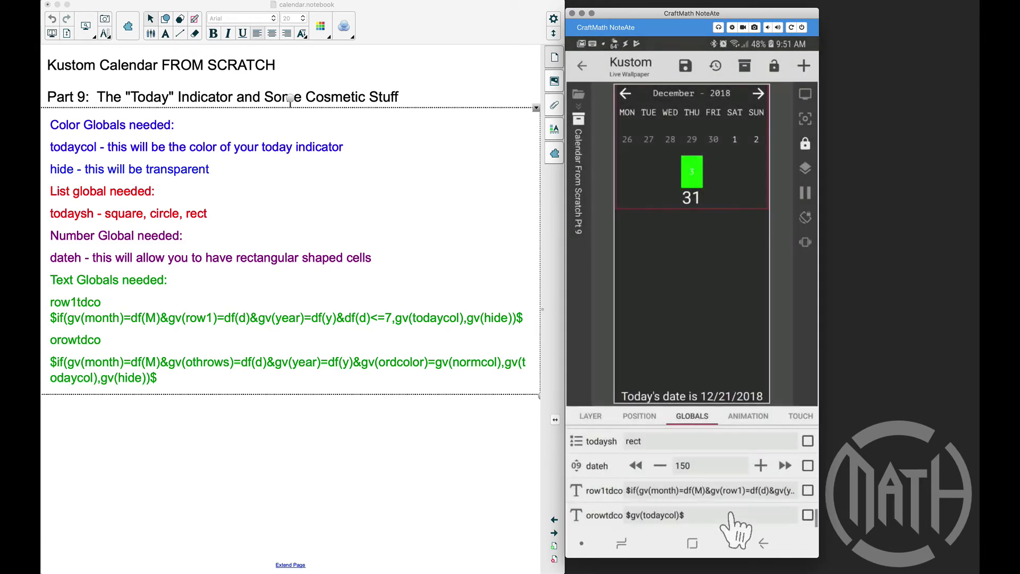
- Increase the dateh global to 220 to test taller rectangular cells
click(785, 465)
click(785, 465)
click(784, 465)
click(785, 465)
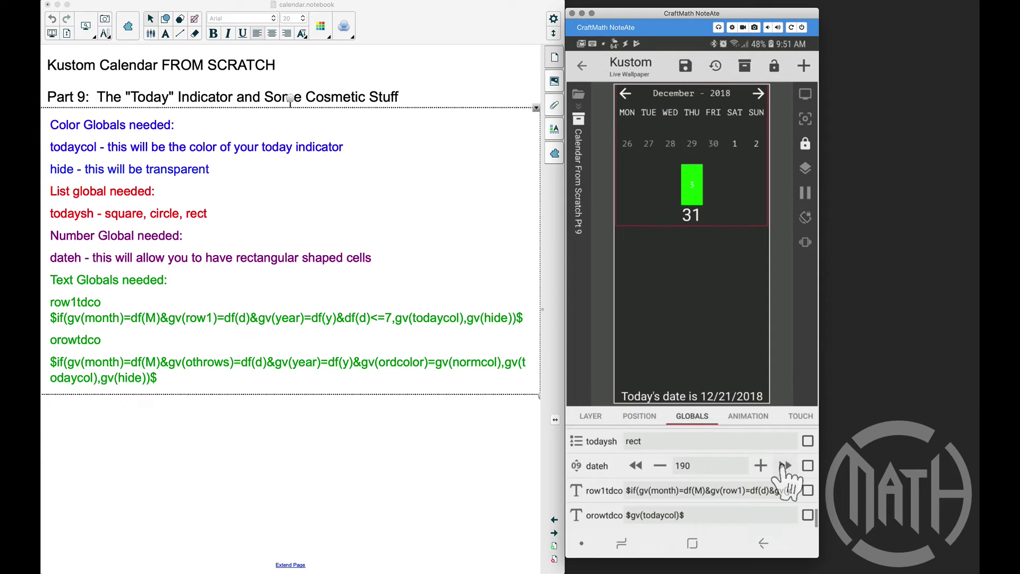
click(785, 466)
click(785, 465)
click(785, 465)
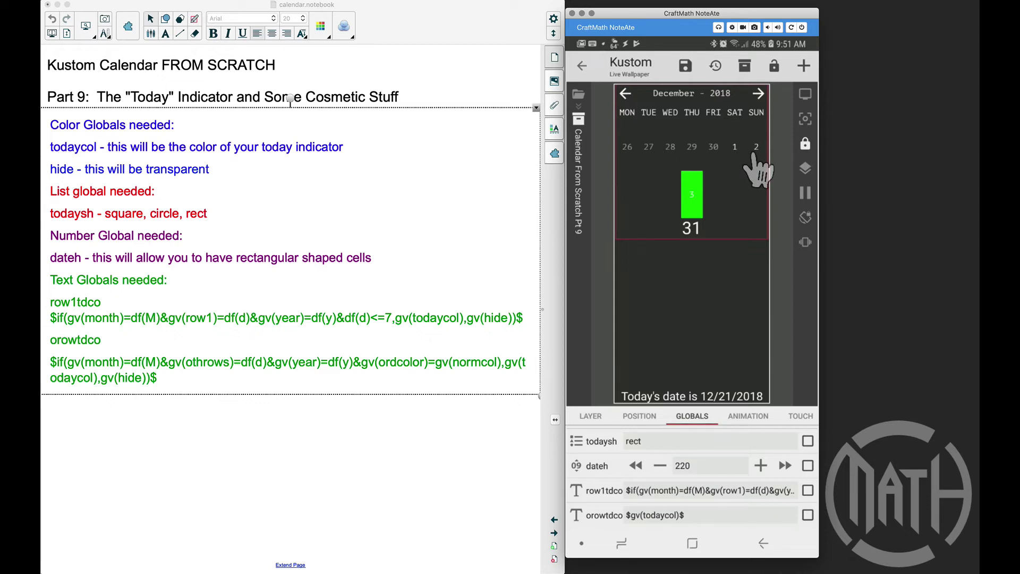
- Reduce the dateh global to 70 and set the todaysh global to circle
click(636, 465)
click(636, 465)
click(636, 465)
click(635, 466)
click(636, 466)
click(636, 465)
click(636, 466)
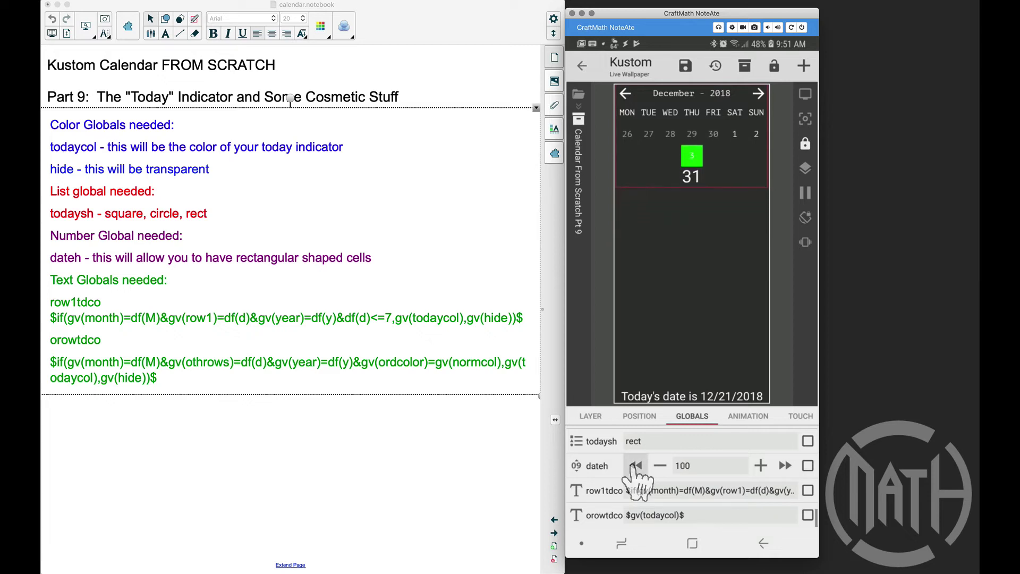
click(636, 465)
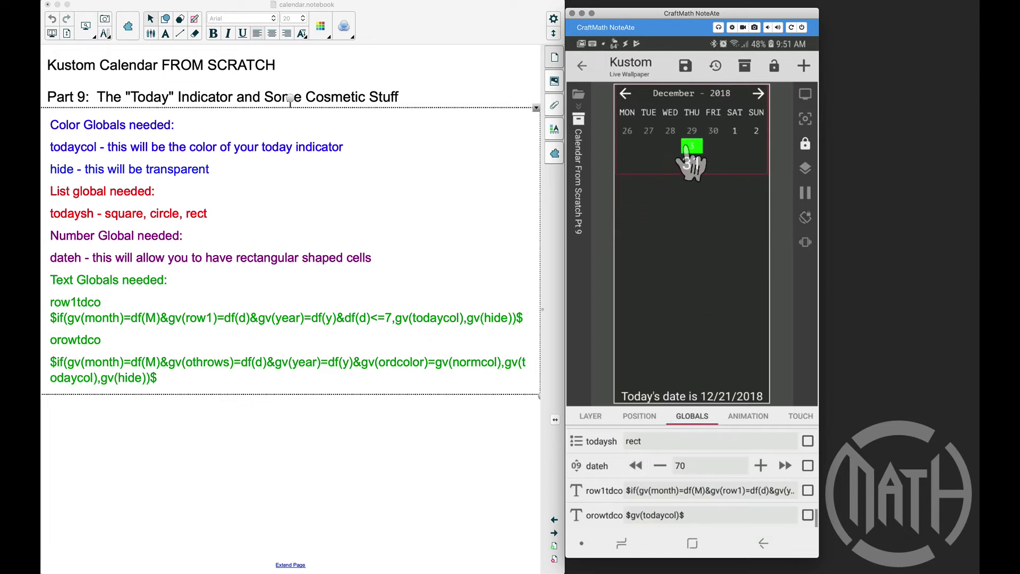
click(658, 442)
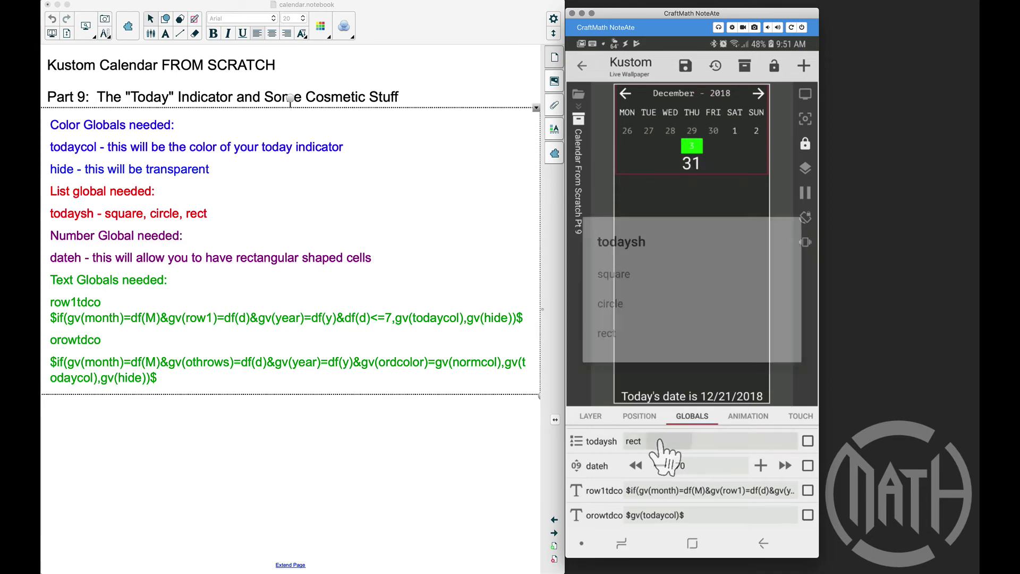
click(626, 304)
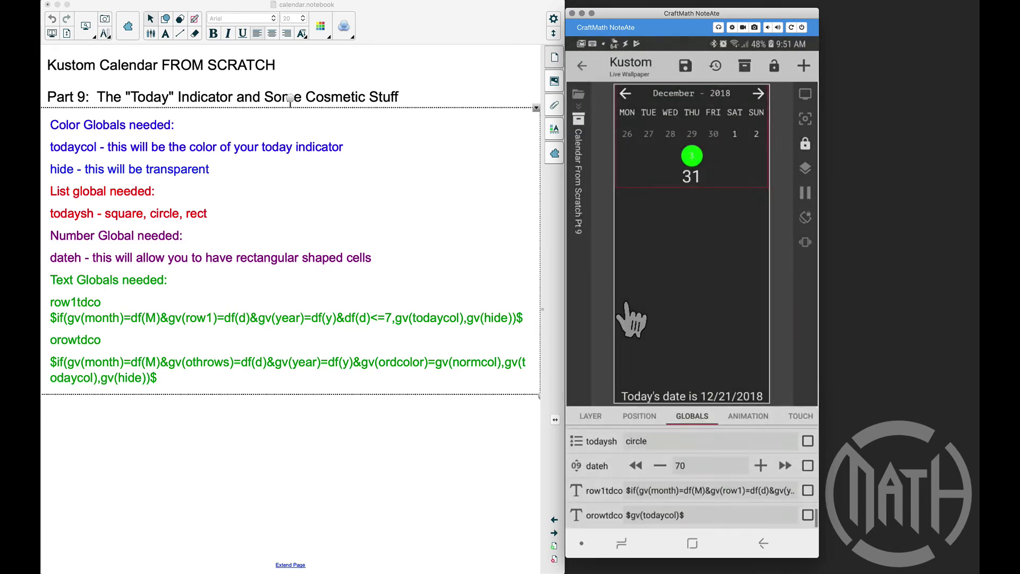
- Copy the Overlap Group inside Other Row and paste it six times to fill the week with seven day cells
click(590, 416)
click(588, 416)
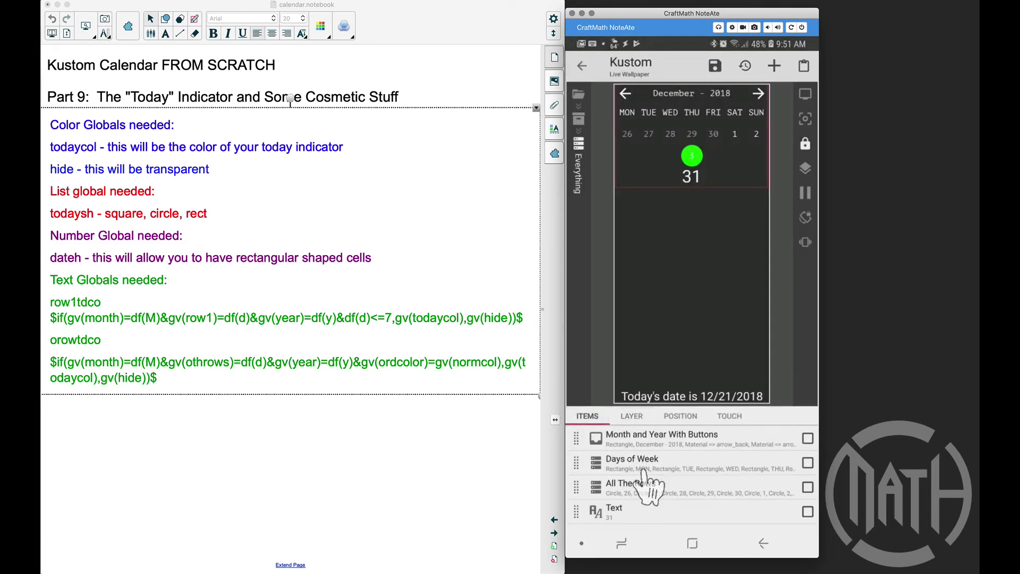
click(636, 485)
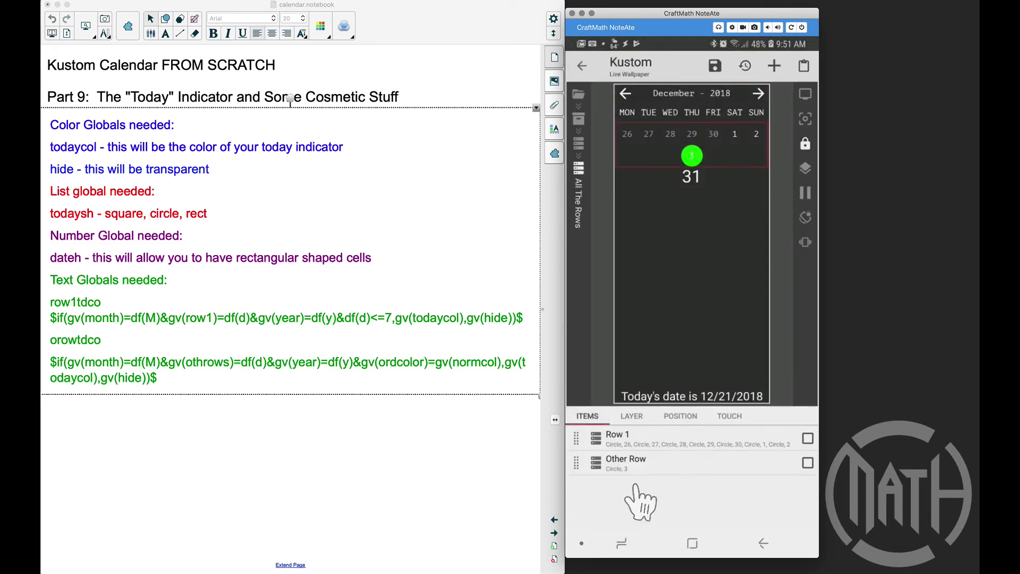
click(755, 466)
click(808, 438)
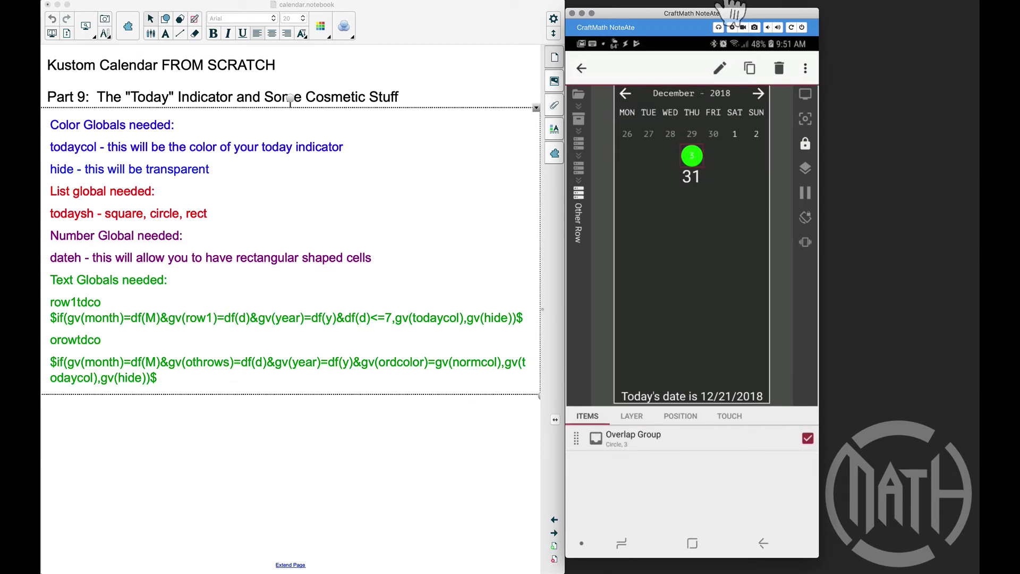
click(747, 67)
click(803, 66)
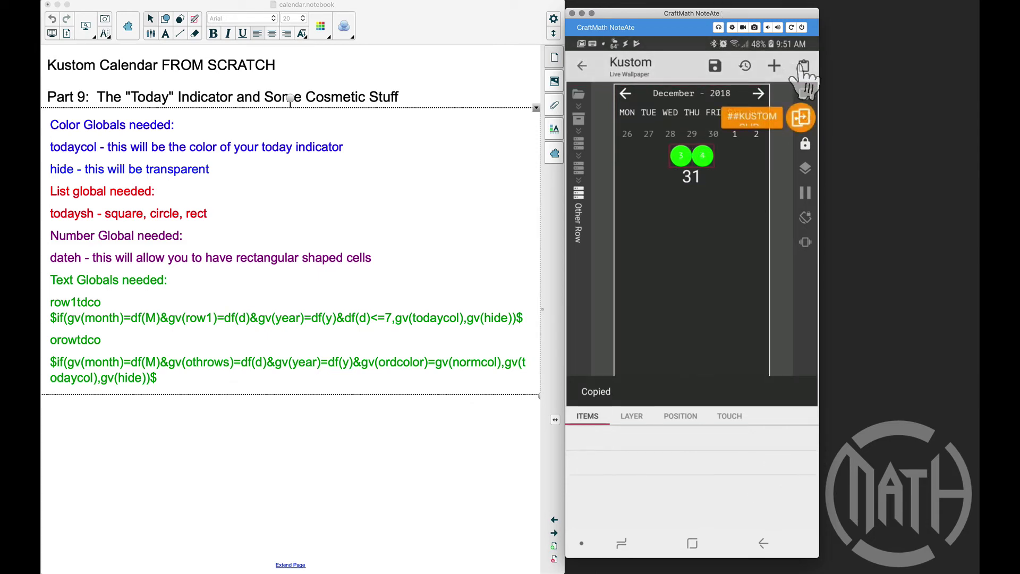
click(804, 66)
click(803, 67)
click(804, 66)
click(803, 67)
click(803, 66)
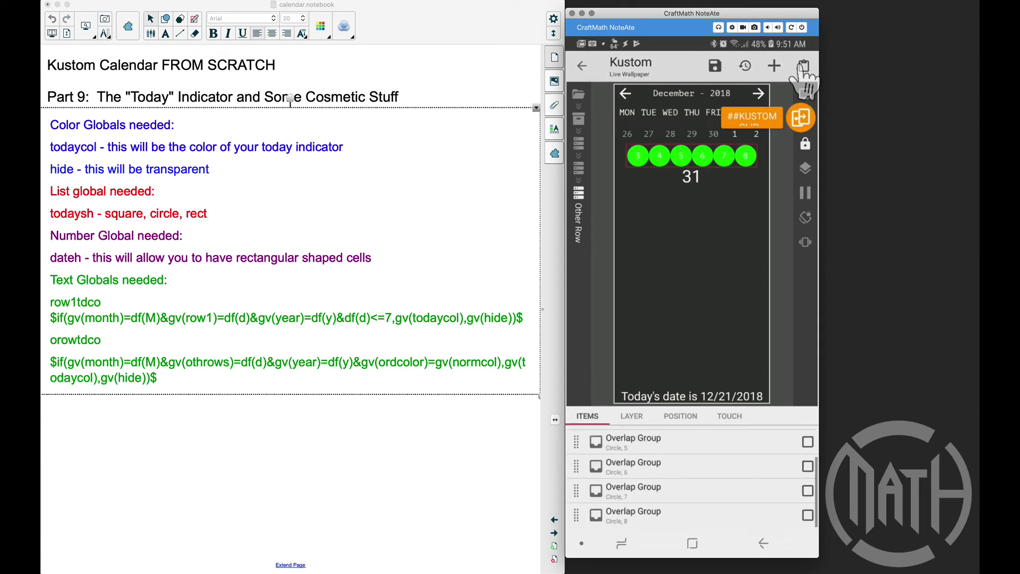
- Copy the completed Other Row and paste it four times in All The Rows to make five matching week rows
click(766, 542)
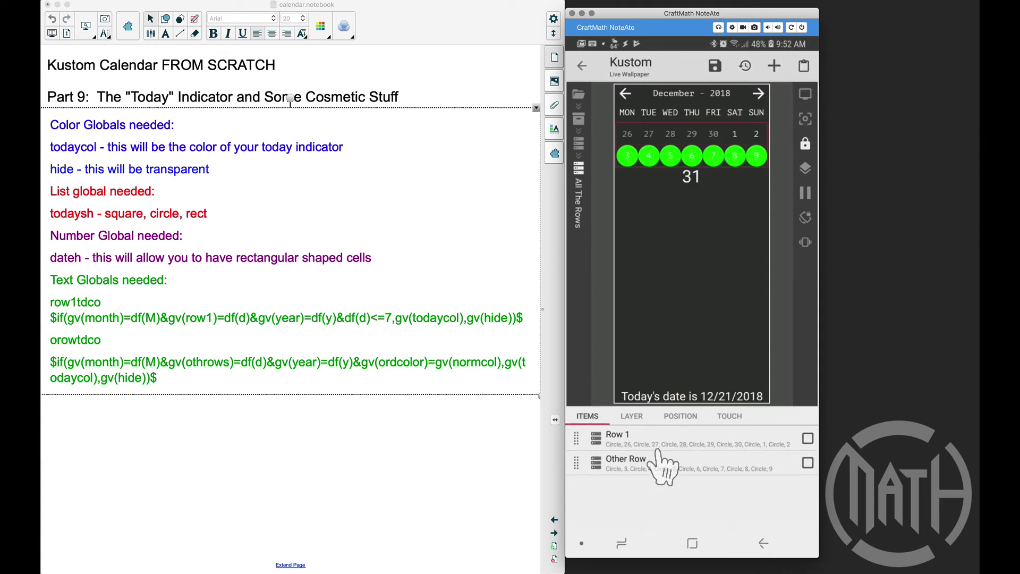
click(808, 463)
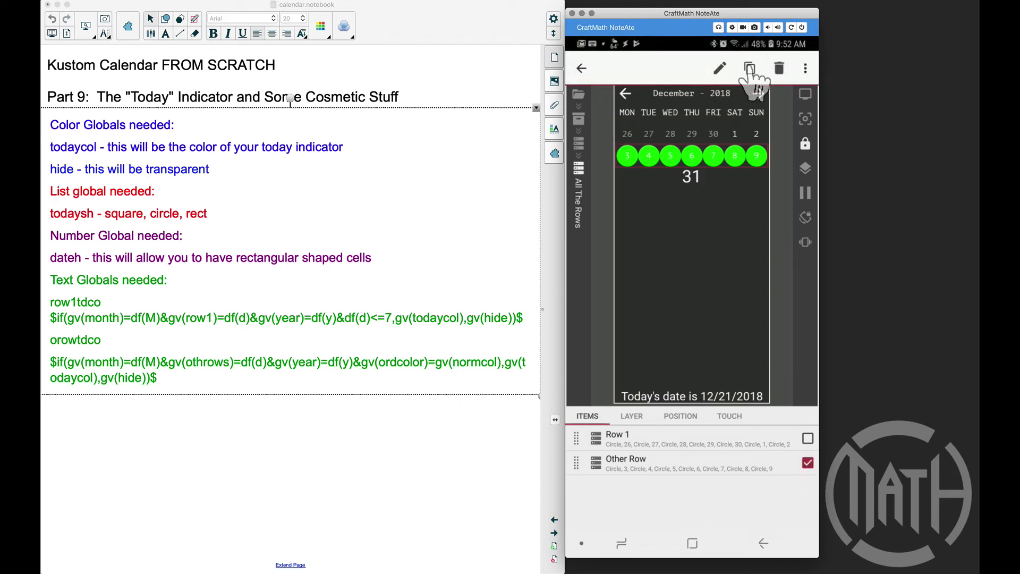
click(750, 68)
click(804, 65)
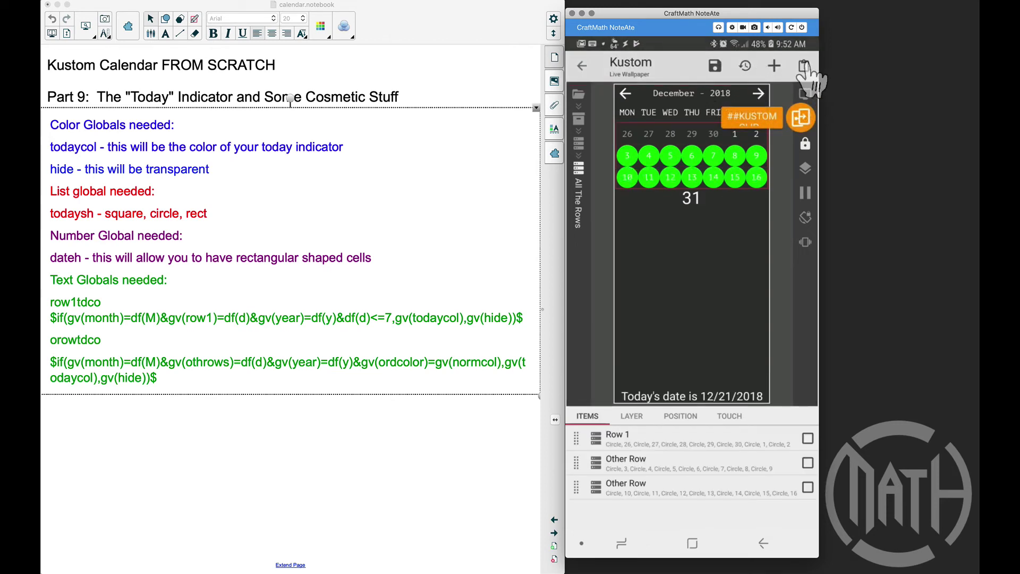
click(804, 65)
click(804, 65)
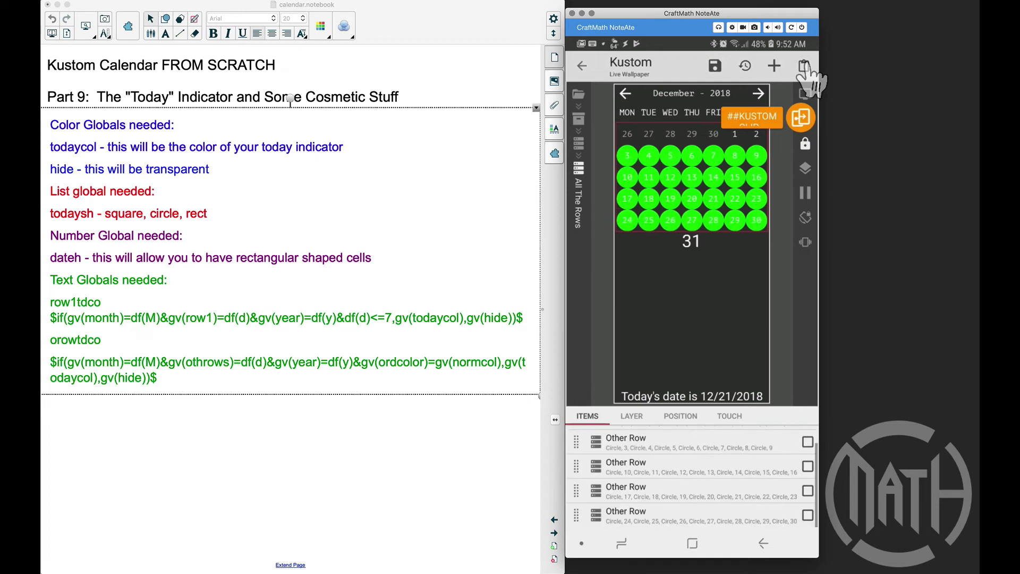
click(804, 66)
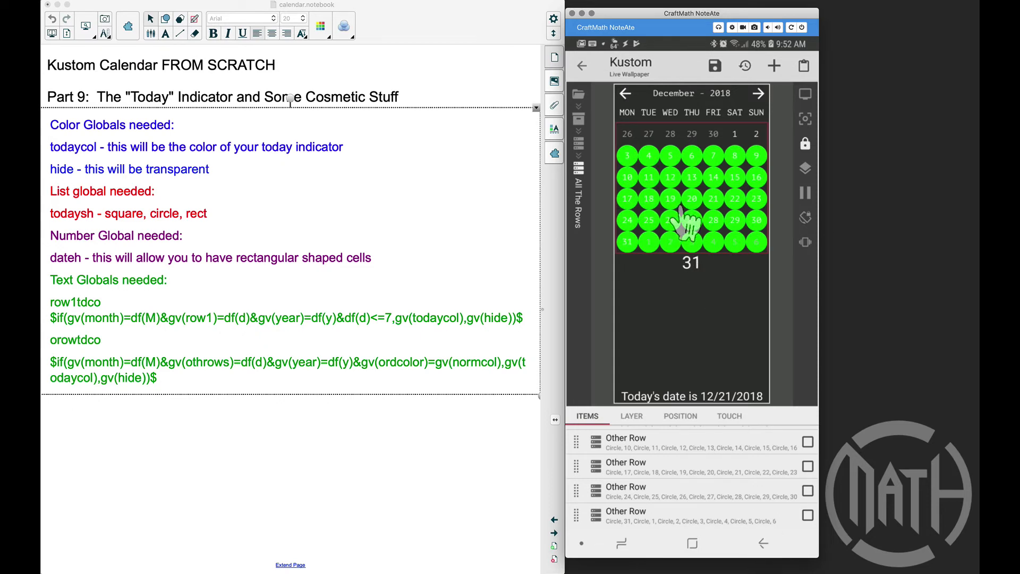
- Go back to the component's globals and copy the orowtdco formula from the calendar.notebook notes
click(763, 543)
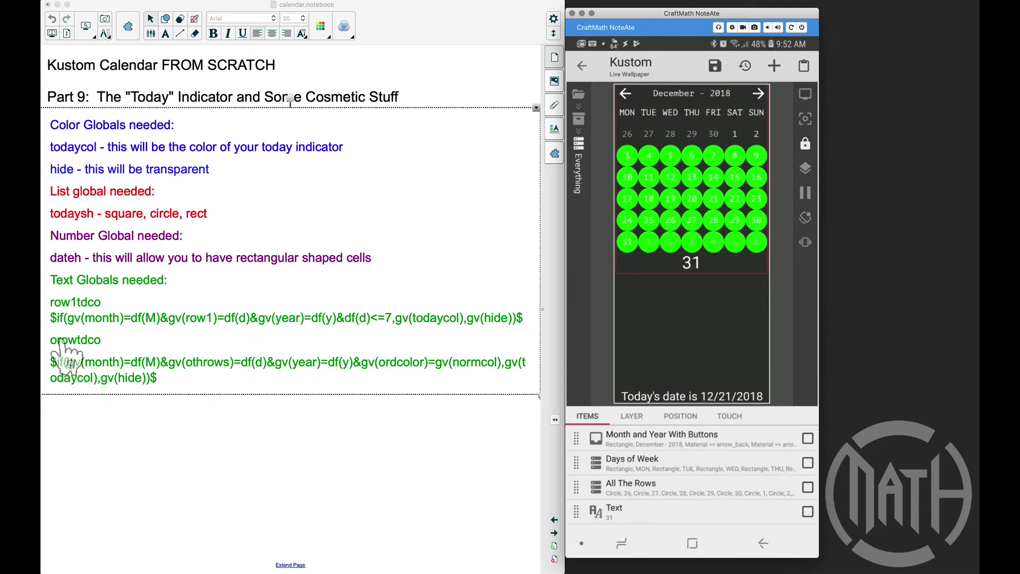
click(764, 543)
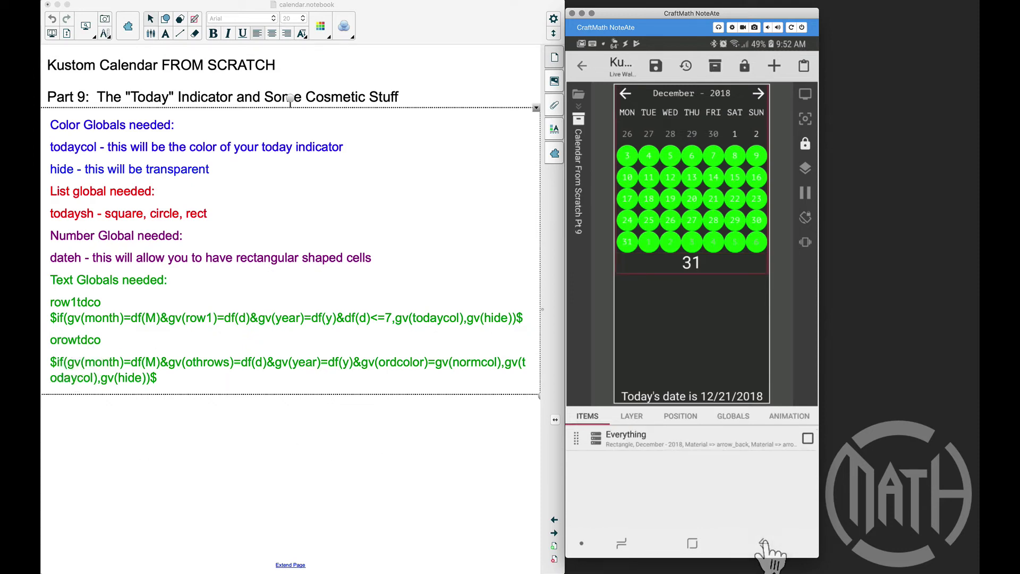
click(734, 419)
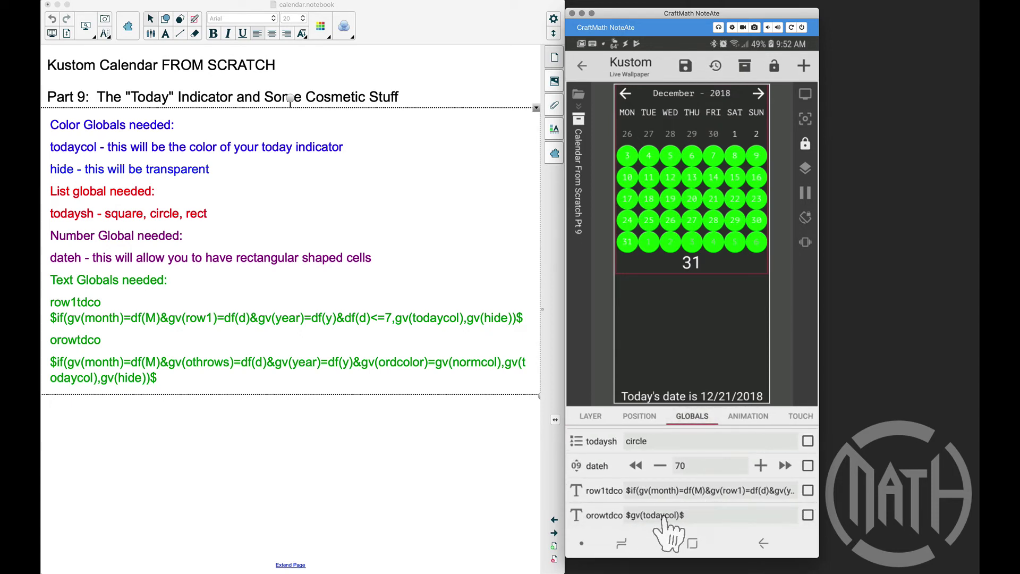
click(151, 383)
drag(151, 383, 46, 363)
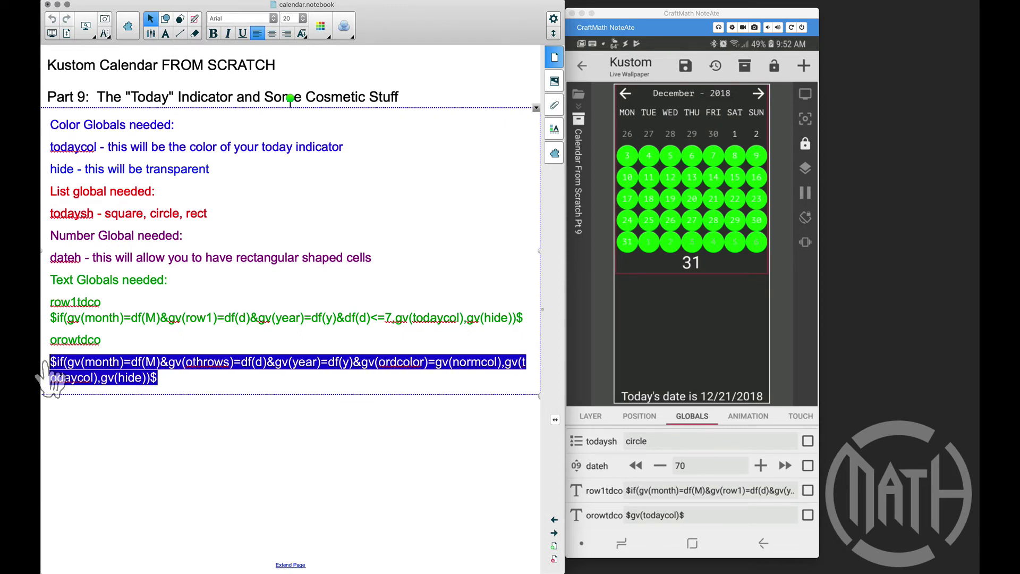
- Replace the orowtdco global's formula with $if(gv(month)=df(M)&gv(othrows)=df(d)&gv(year)=df(y)&gv(ordcolor)=gv(normcol),gv(todaycol),gv(hide))$
click(651, 516)
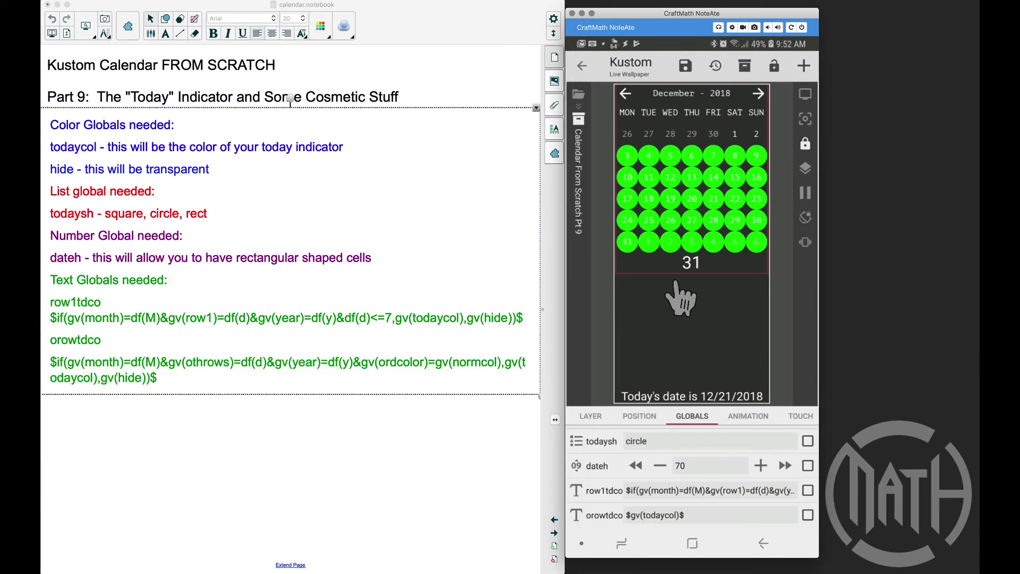
click(652, 516)
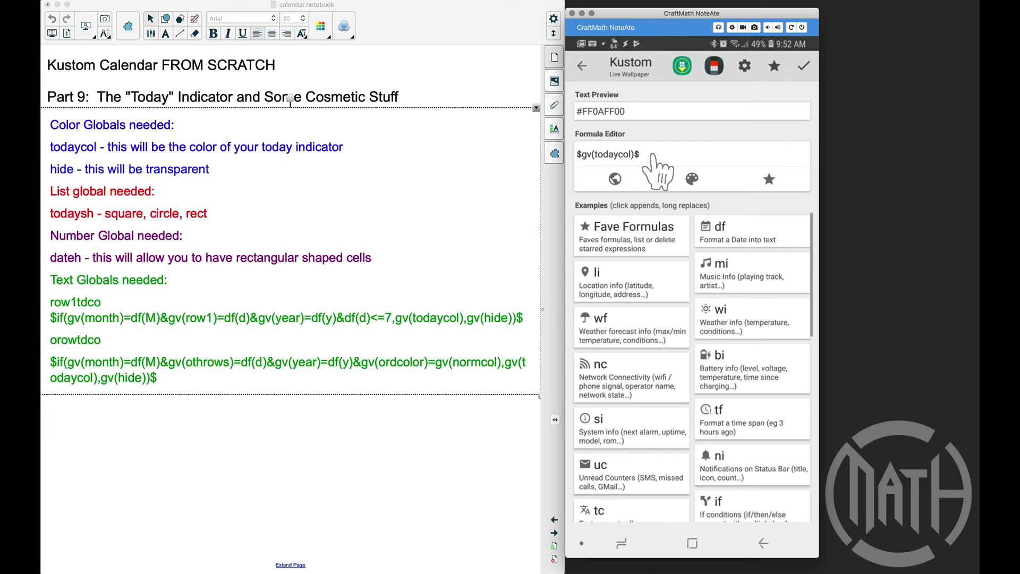
key(BackSpace)
key(BackSpace)
key(BackSpace)
key(BackSpace)
key(BackSpace)
key(BackSpace)
key(BackSpace)
key(BackSpace)
key(BackSpace)
key(BackSpace)
key(BackSpace)
key(BackSpace)
key(BackSpace)
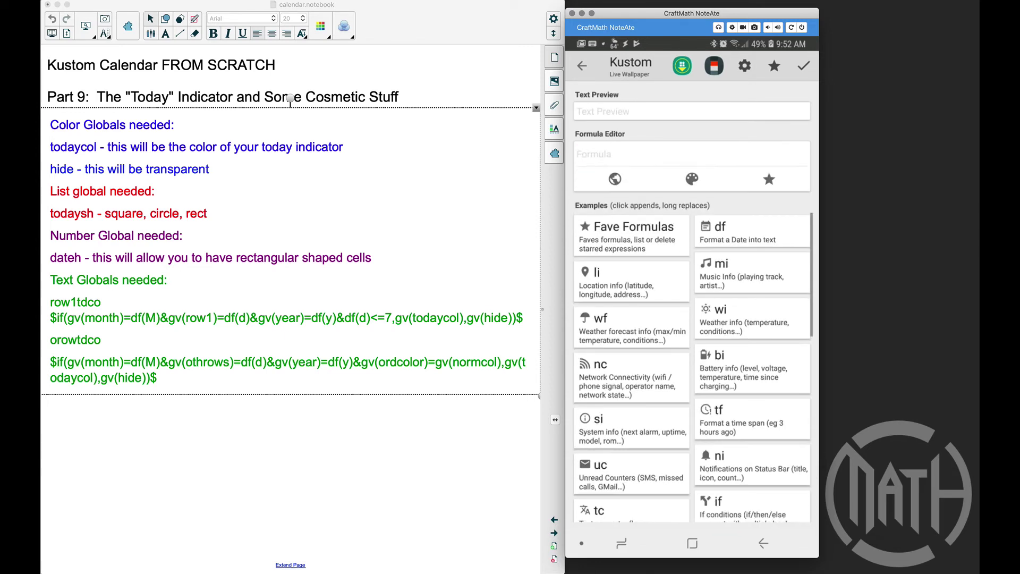
key(ctrl+v)
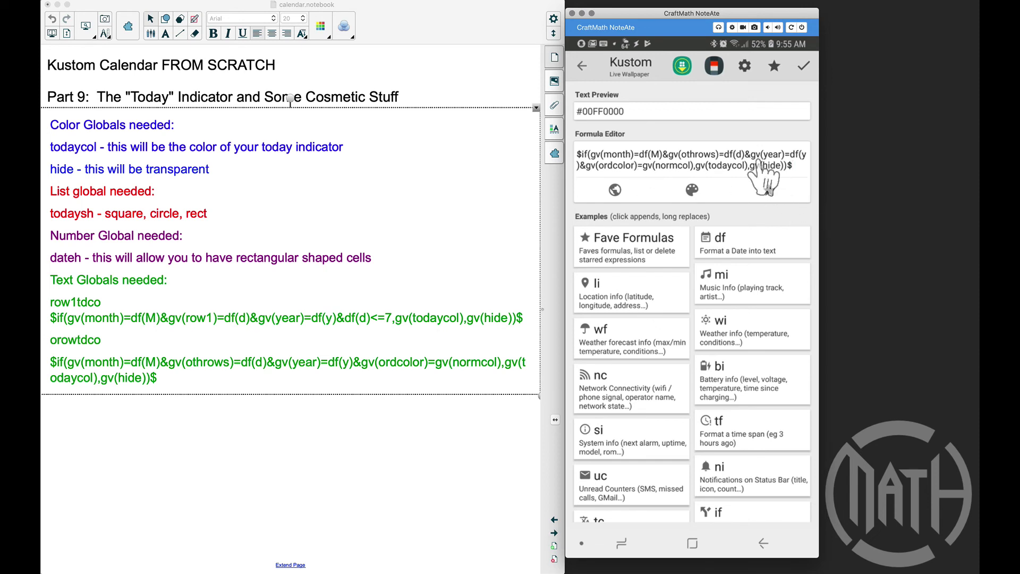
click(805, 66)
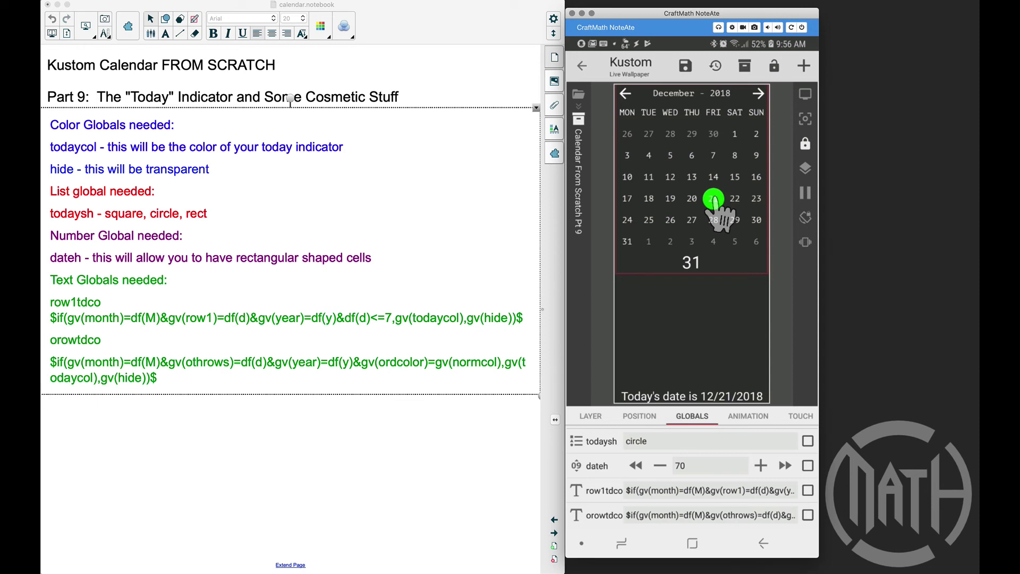
- Set the todaycol global to black (#FF000000) and the todaysh global to rect
scroll(738, 486, up, 3)
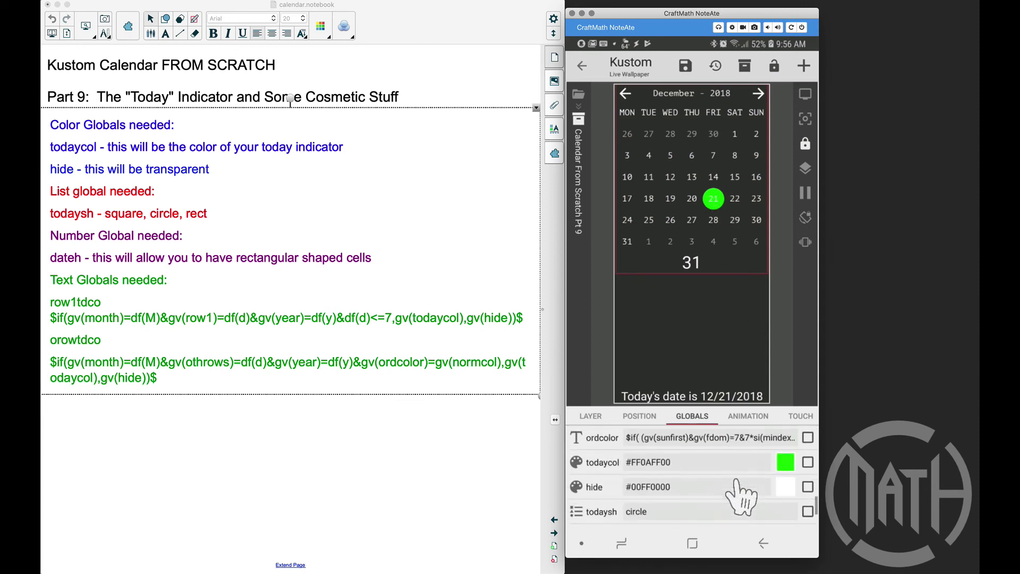
scroll(766, 468, down, 1)
click(783, 440)
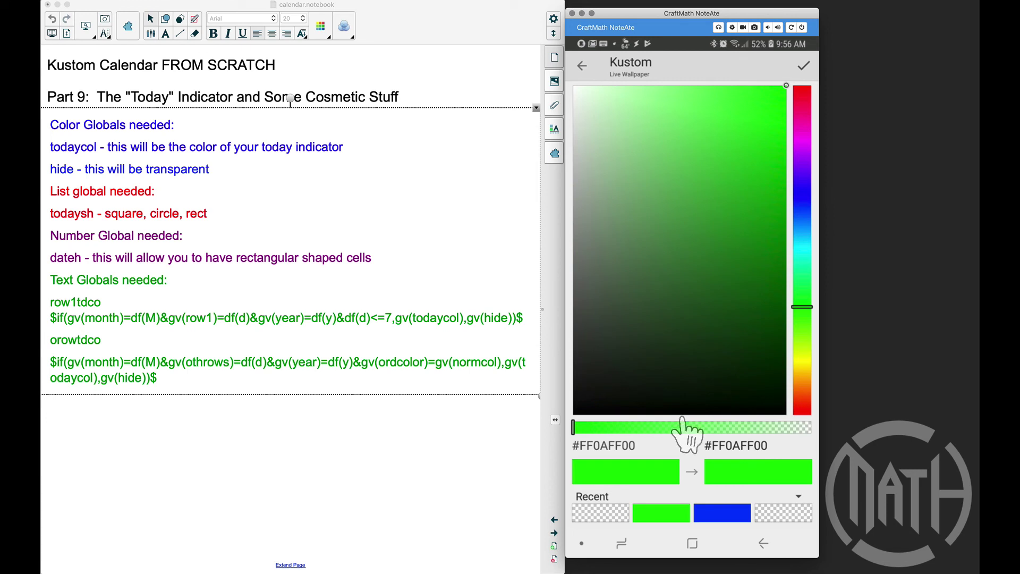
drag(653, 289, 659, 87)
click(802, 208)
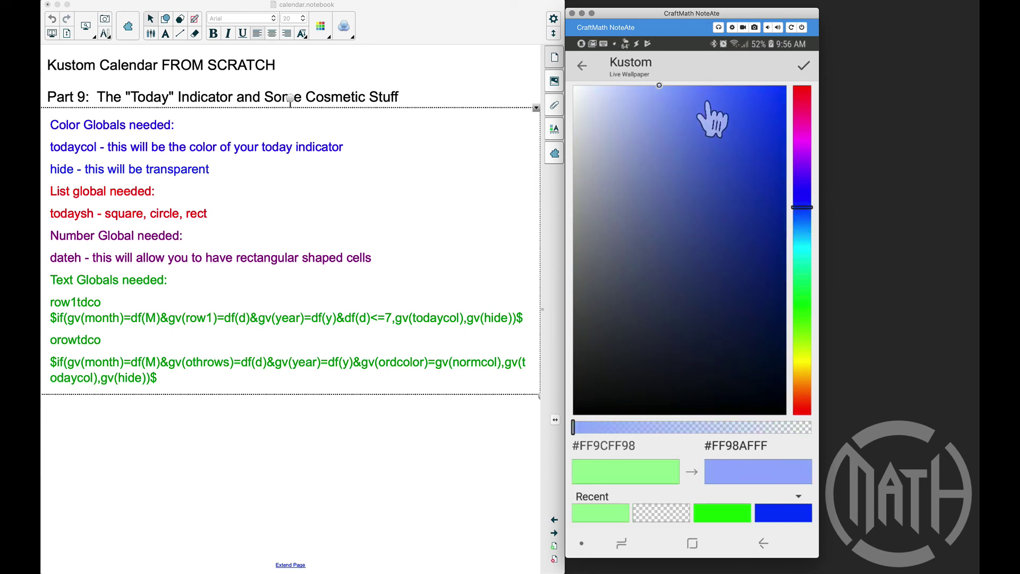
drag(712, 120, 619, 412)
key(Escape)
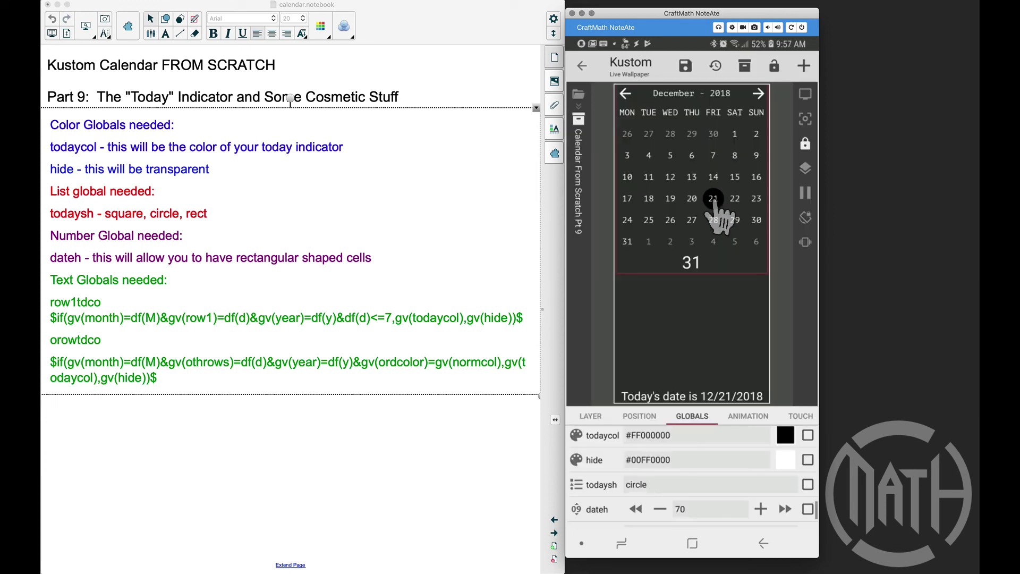
click(644, 484)
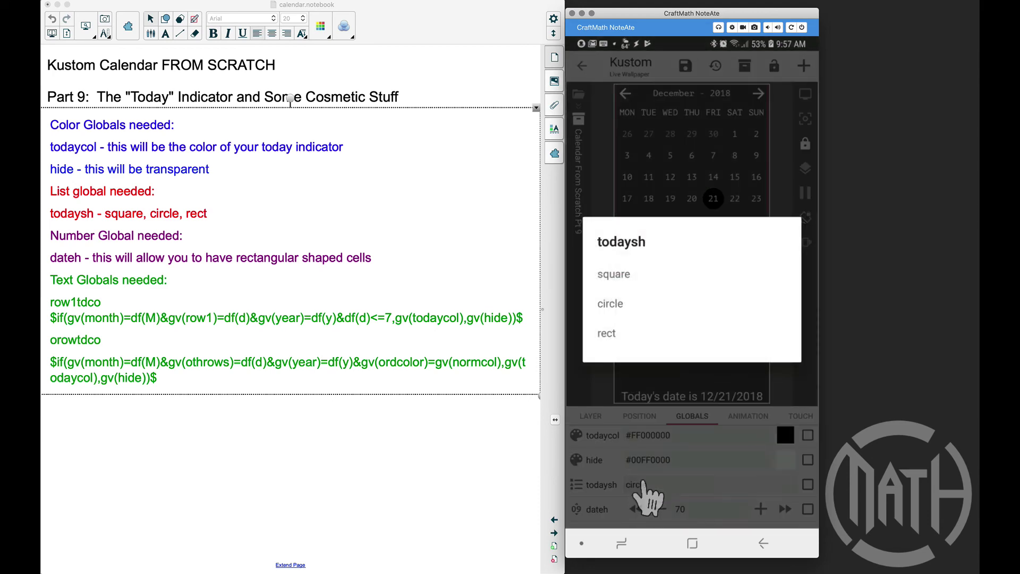
click(669, 333)
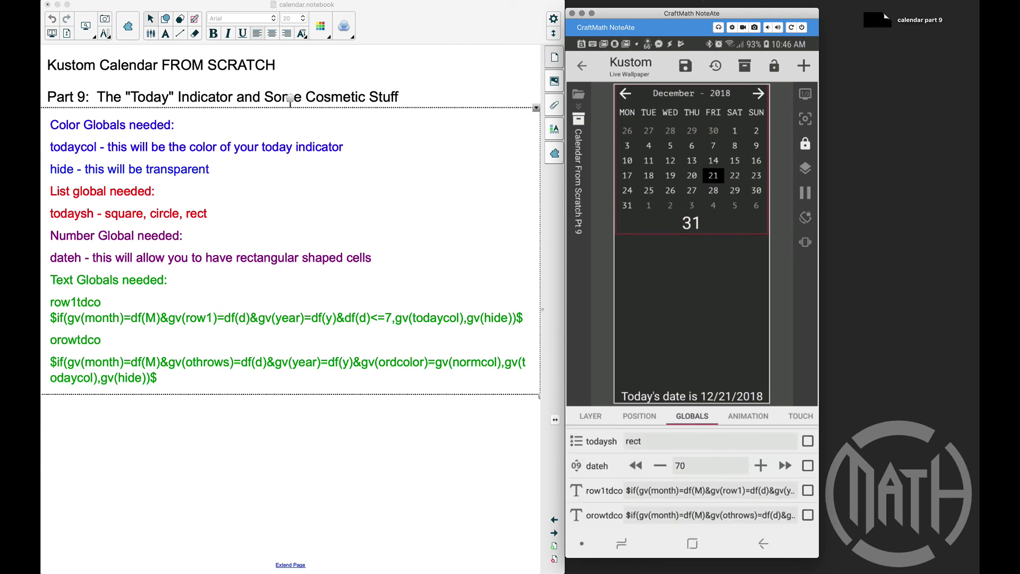
- Advance the calendar in the editor preview to March 2019 to check the today indicator in other months
click(759, 95)
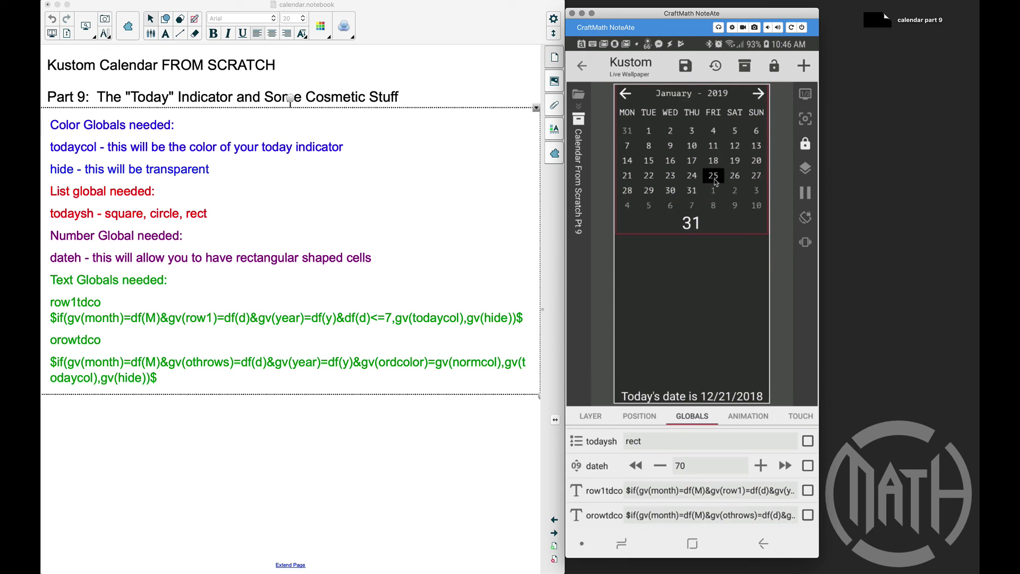
click(758, 95)
click(759, 94)
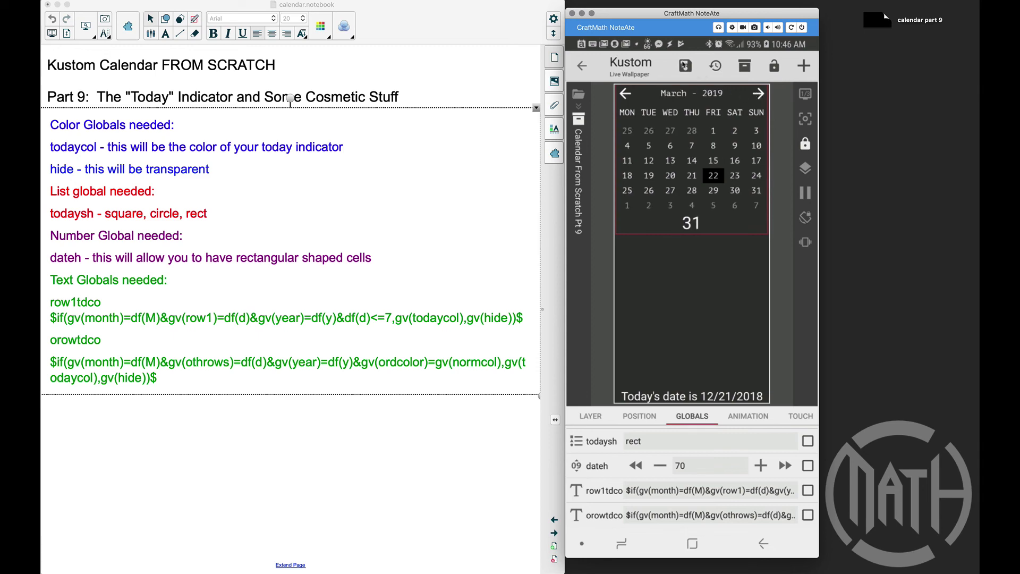
- Save the wallpaper and reset the live calendar on the home screen to the current month
click(685, 65)
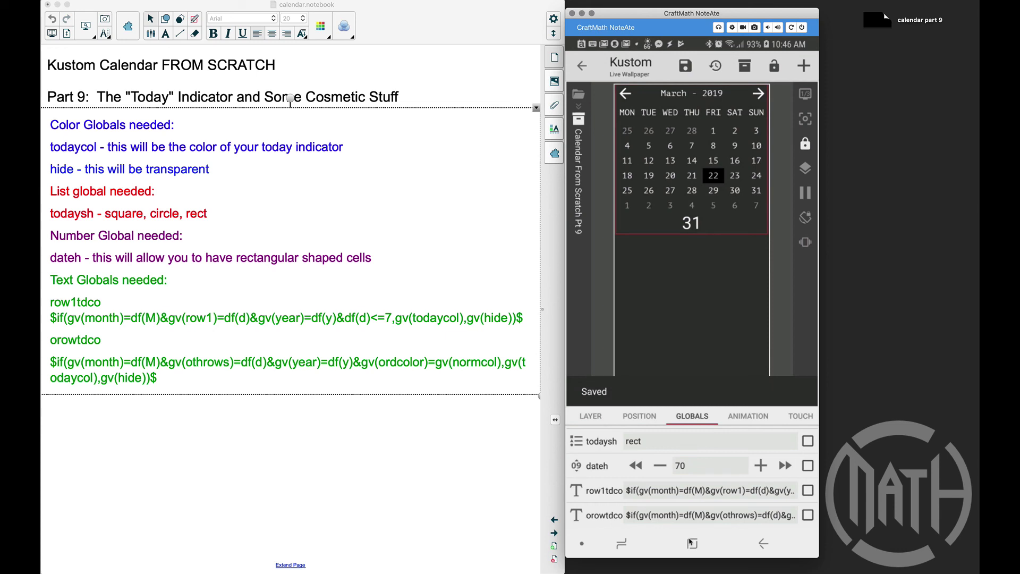
click(691, 543)
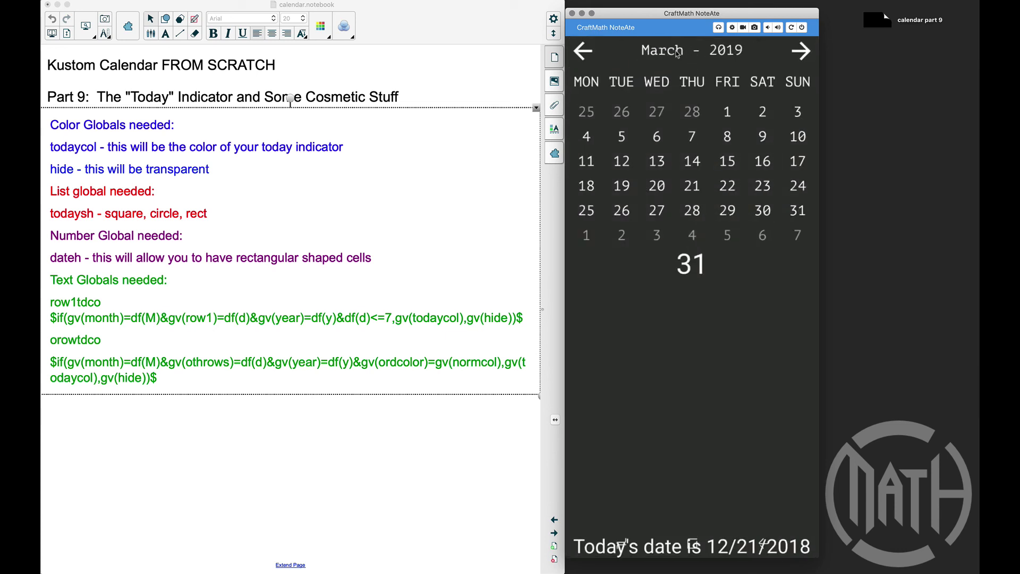
click(677, 53)
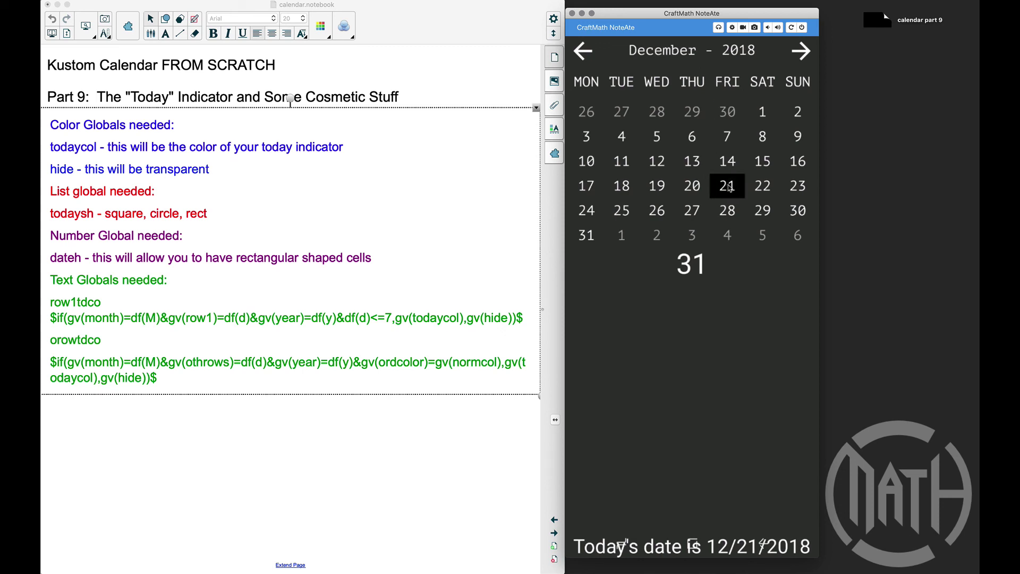
- Step the live calendar back month by month to December 2017 to check where the today indicator appears
click(584, 50)
click(584, 50)
click(584, 50)
click(584, 50)
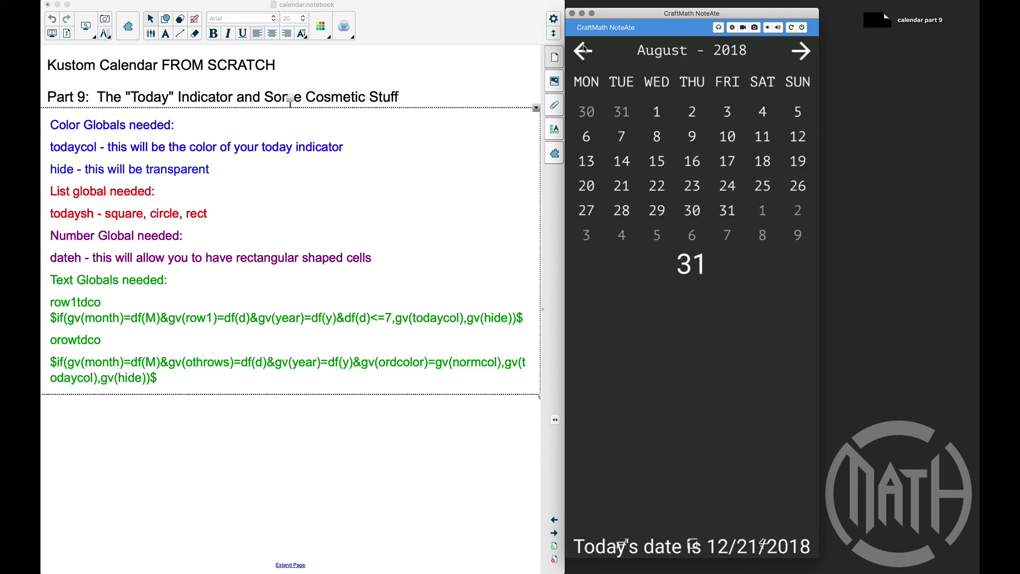
click(584, 50)
click(584, 50)
click(584, 50)
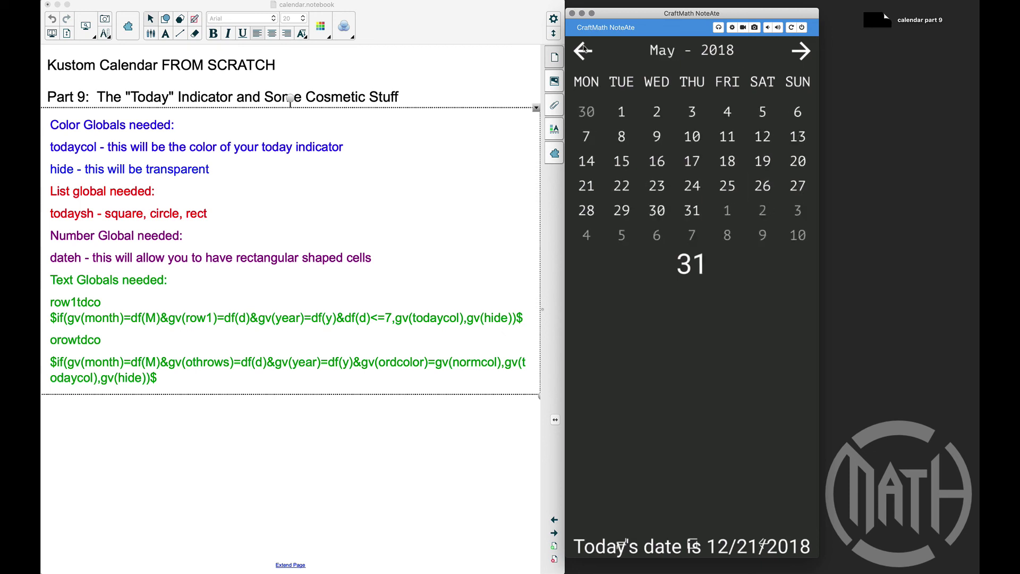
click(584, 50)
click(584, 50)
click(584, 50)
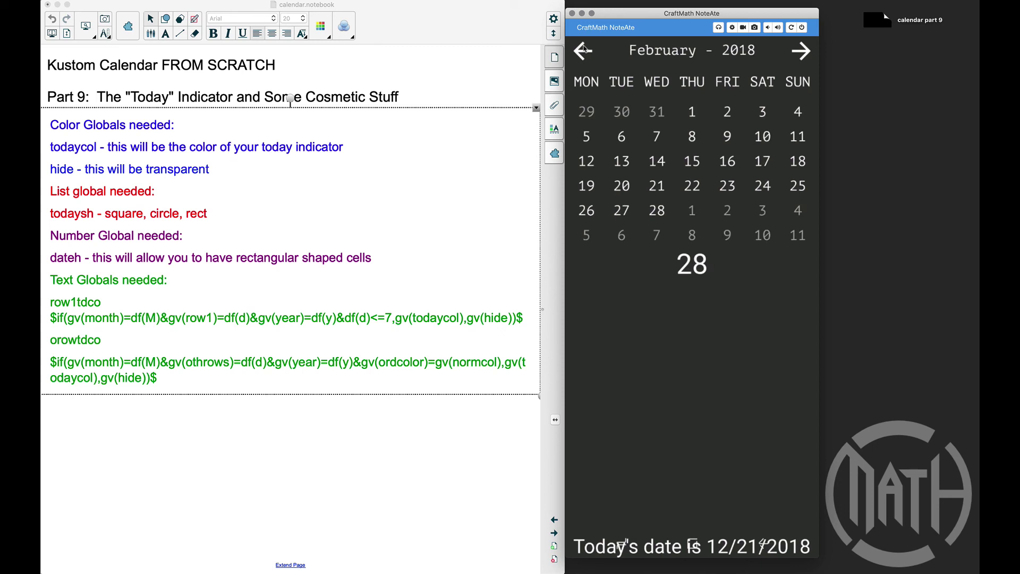
click(584, 50)
click(584, 50)
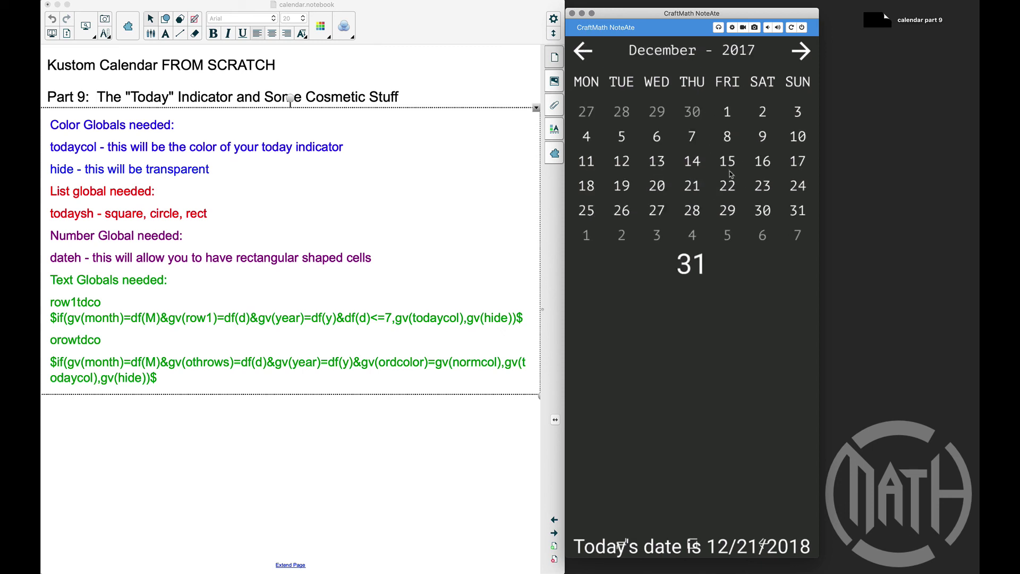
- Return the live calendar to the current month and advance it to January 2019 to check its first row
click(688, 53)
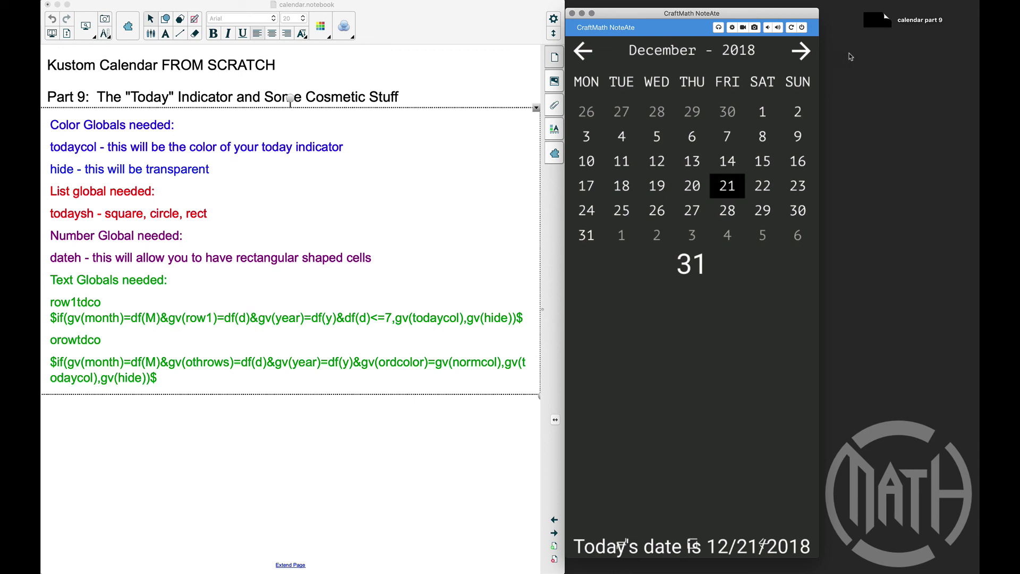
click(802, 53)
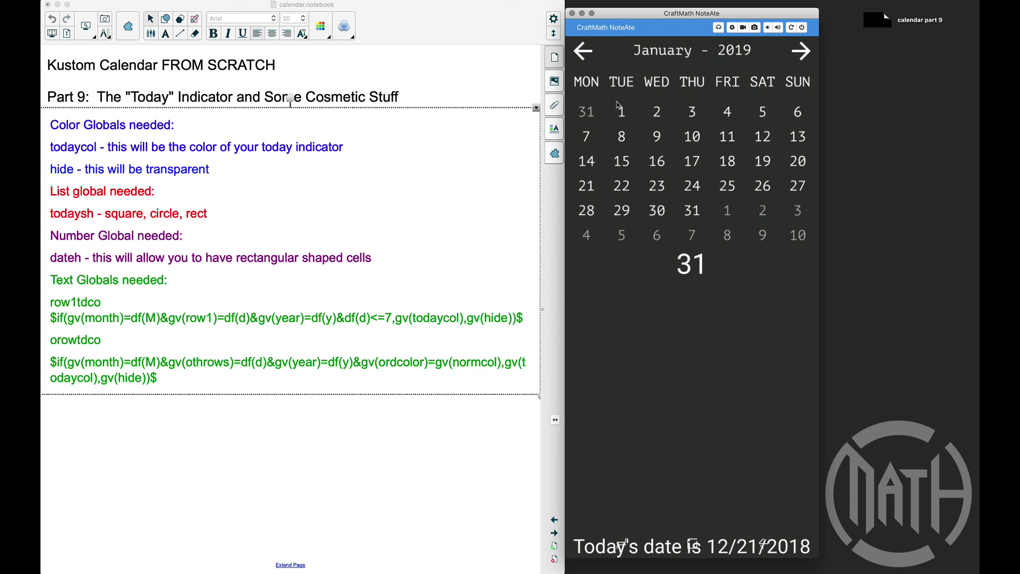